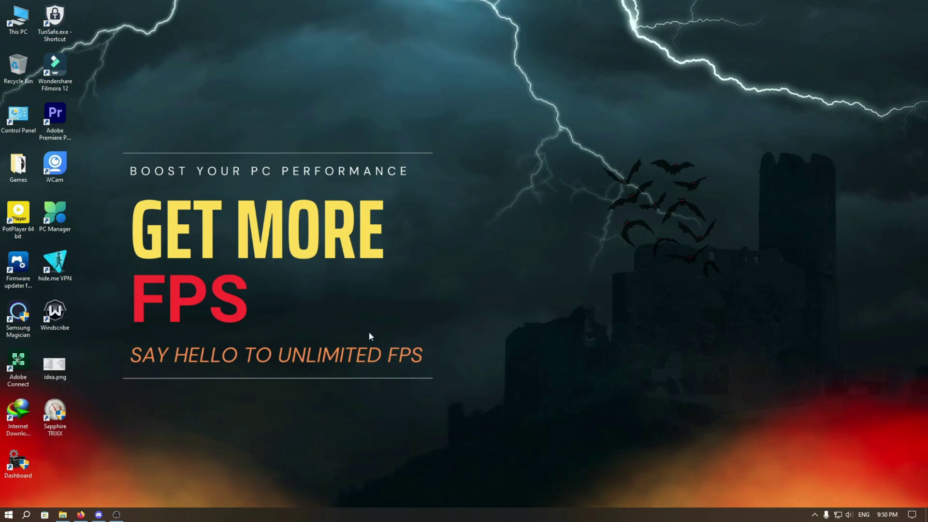
left_click(8, 514)
left_click(10, 472)
left_click(460, 266)
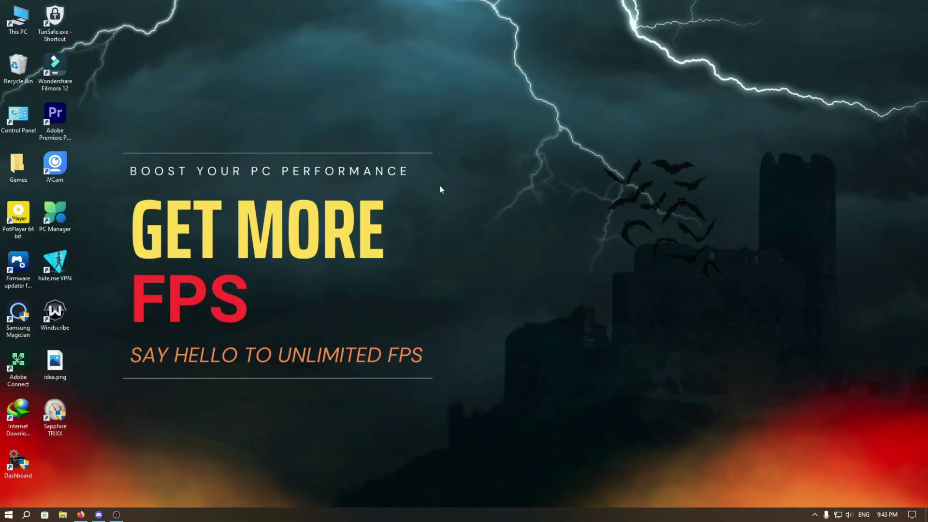
Open the Performance Options from the advanced system settings in this computer's properties.
double_click(15, 20)
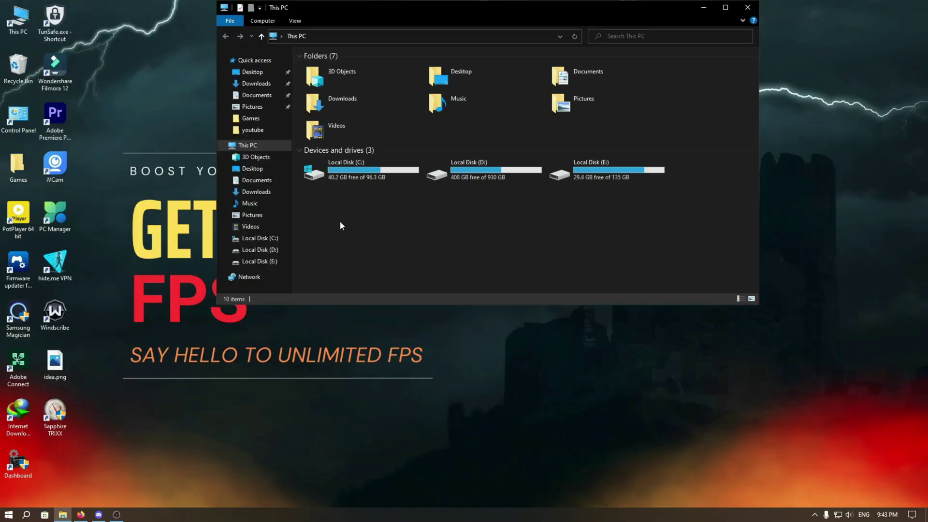
right_click(457, 206)
left_click(397, 312)
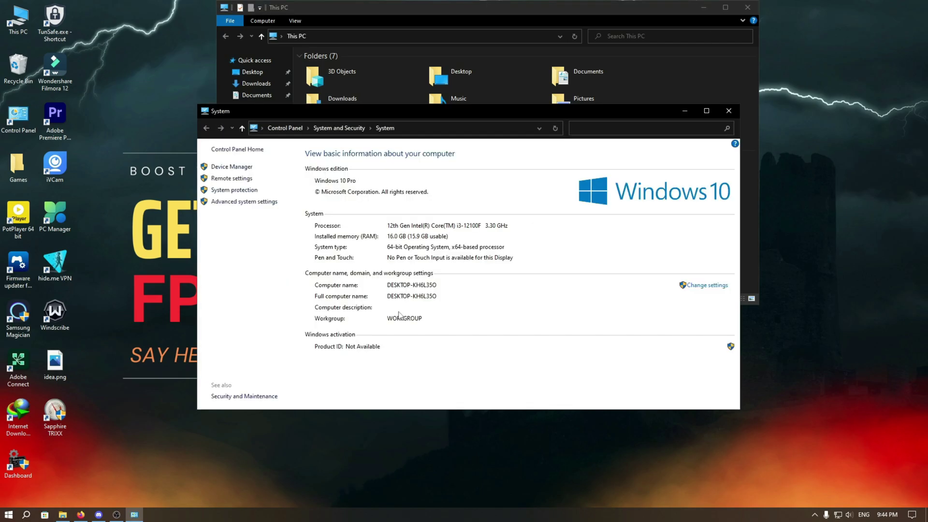
left_click(249, 202)
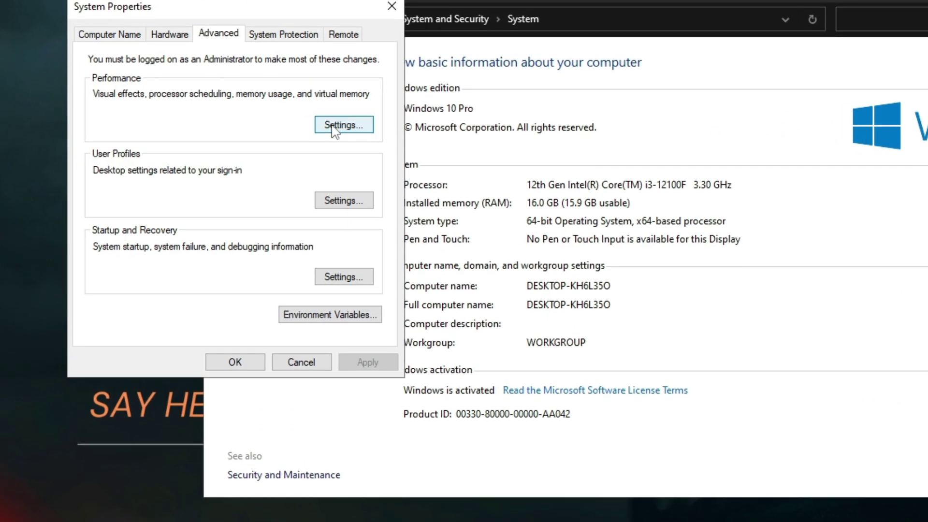
left_click(280, 190)
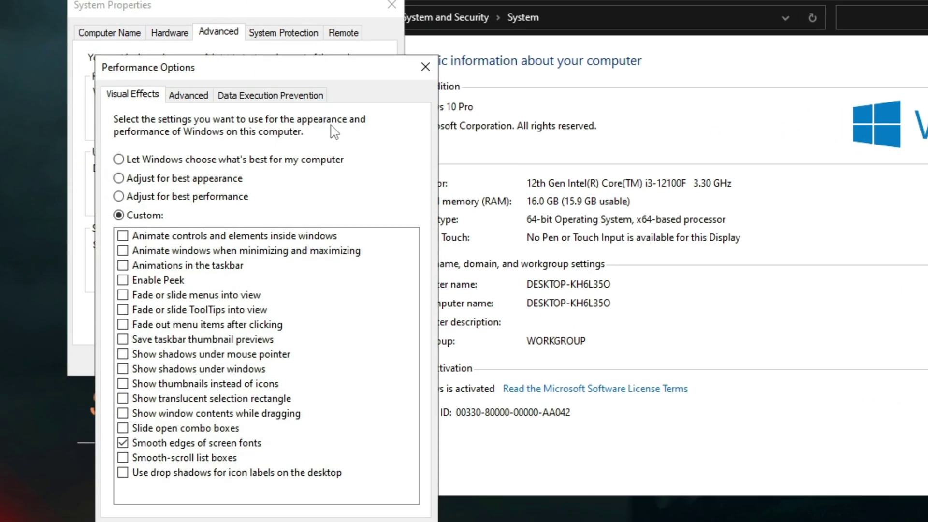
Adjust visual effects for best performance, re-enable only smooth edges of screen fonts and thumbnails instead of icons, and apply.
left_click(183, 195)
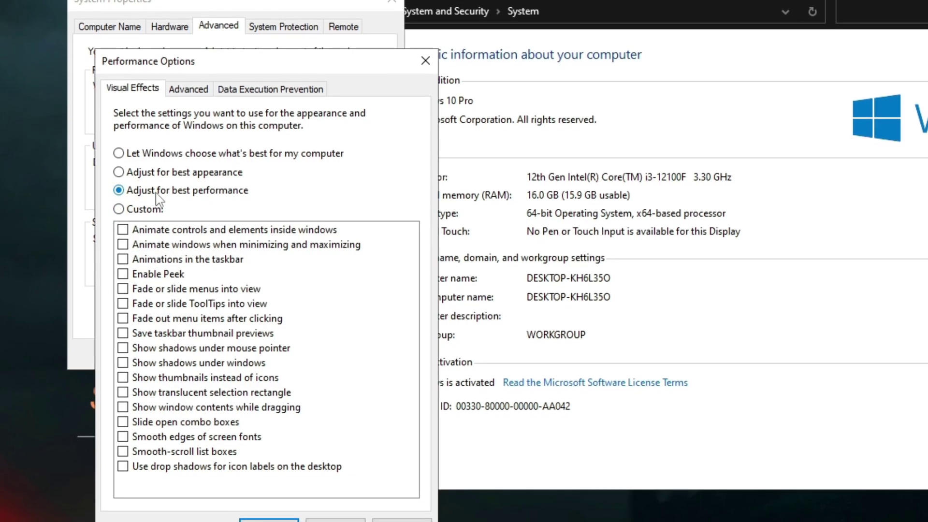
left_click(123, 435)
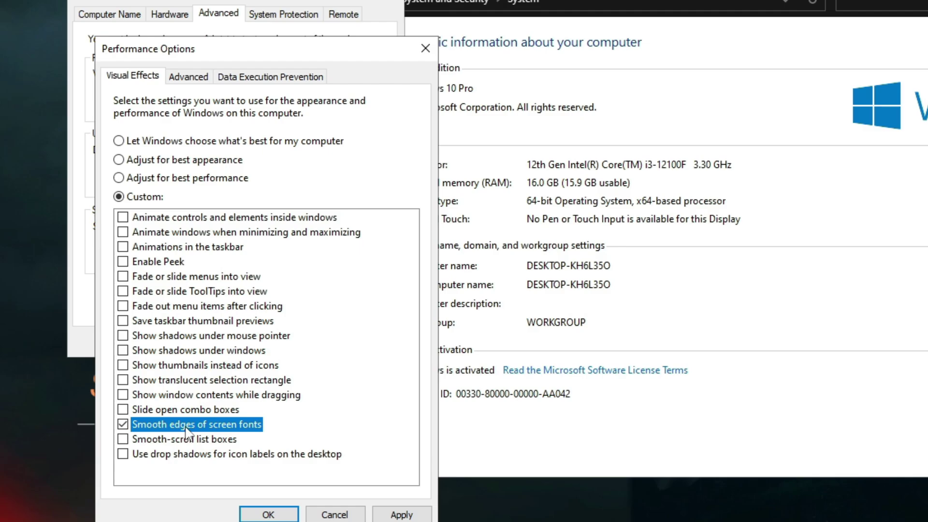
left_click(134, 366)
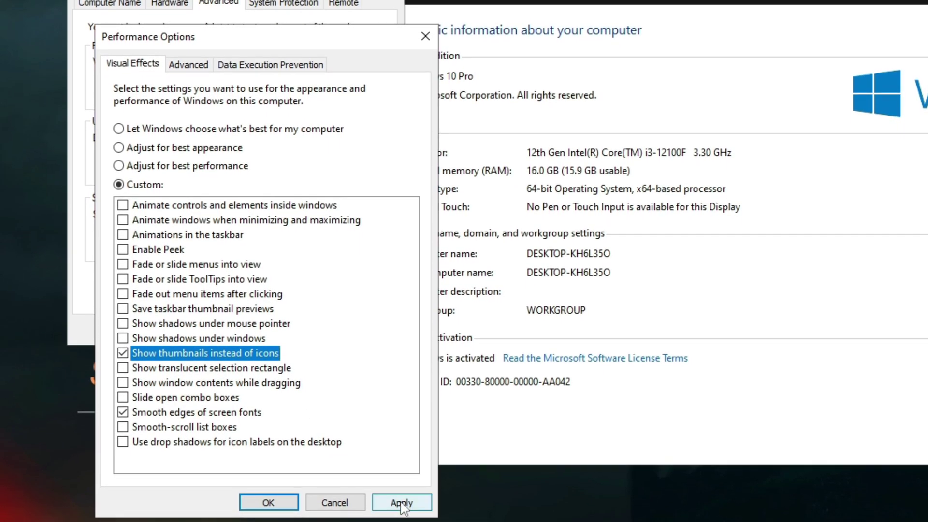
left_click(401, 503)
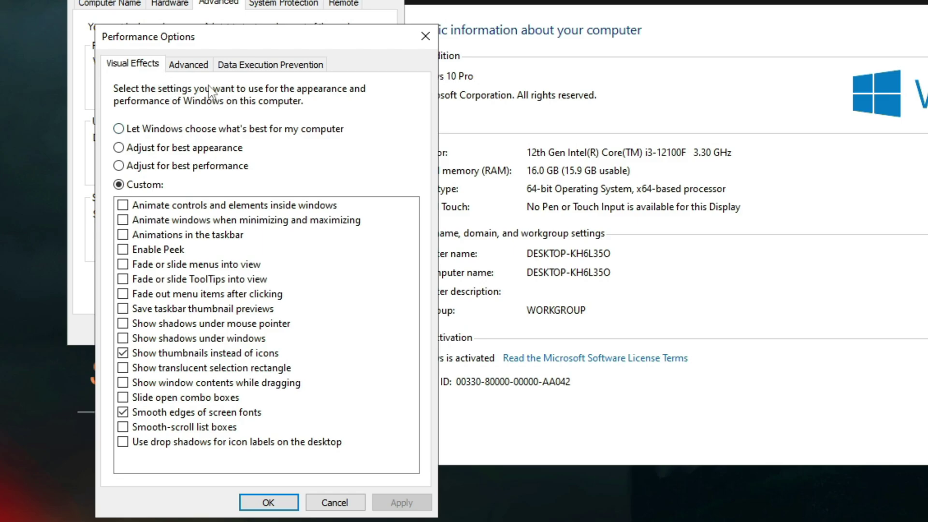
Set processor scheduling to favour Programs in the advanced performance options, then apply and confirm.
left_click(197, 70)
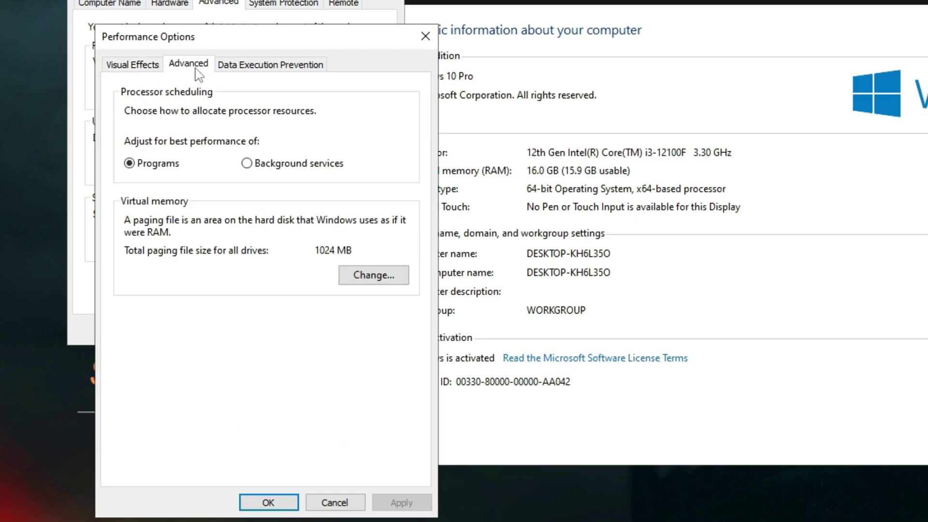
left_click(130, 164)
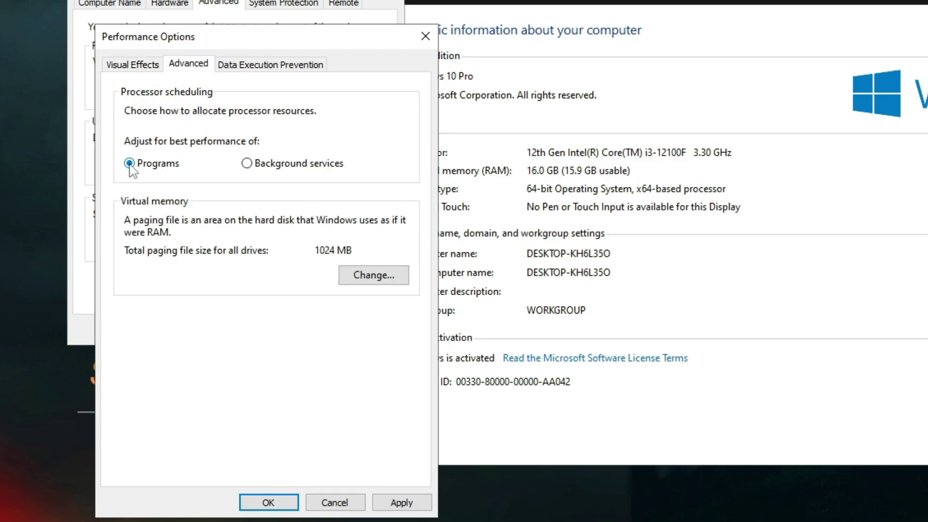
left_click(402, 503)
left_click(266, 504)
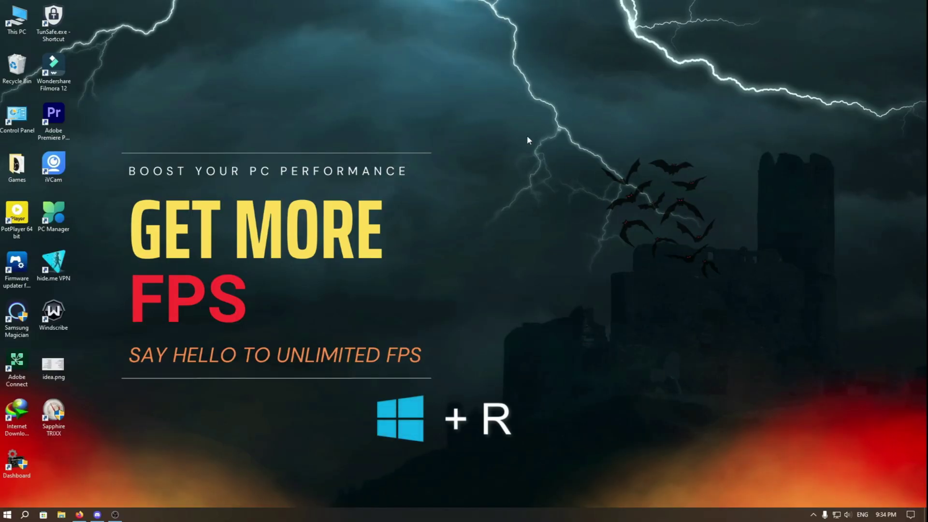
Open the Windows temporary files folder by running the command temp.
key("super+r")
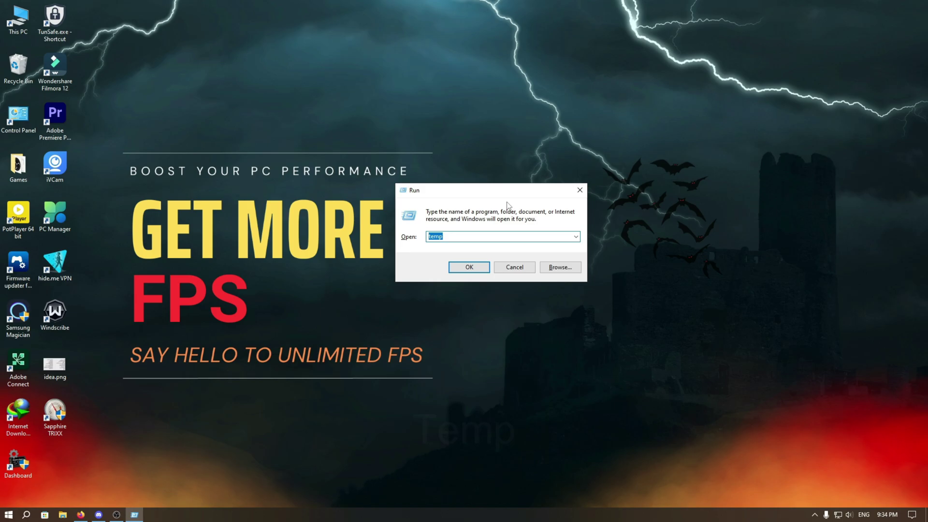
type("temp")
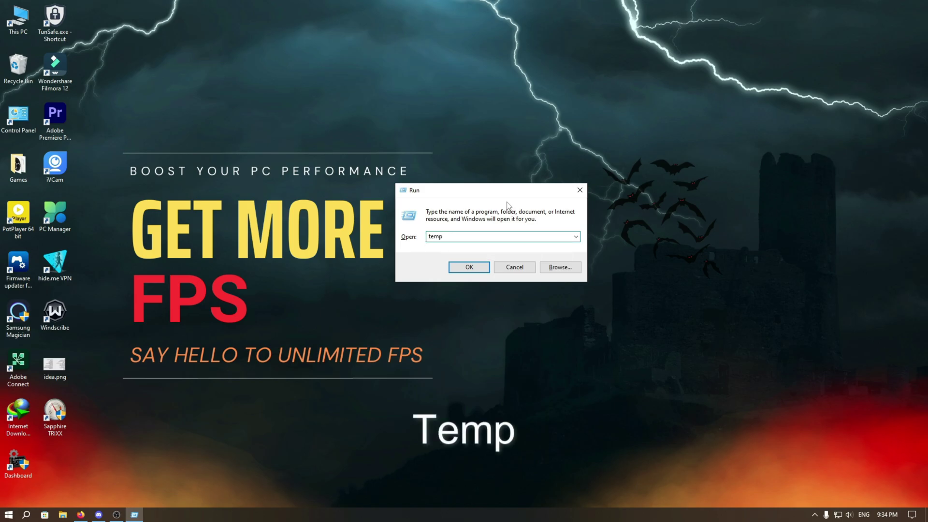
key("Return")
Try to delete all items in the Windows Temp folder, skipping those in use, and close the folder.
left_click_drag(401, 120, 369, 67)
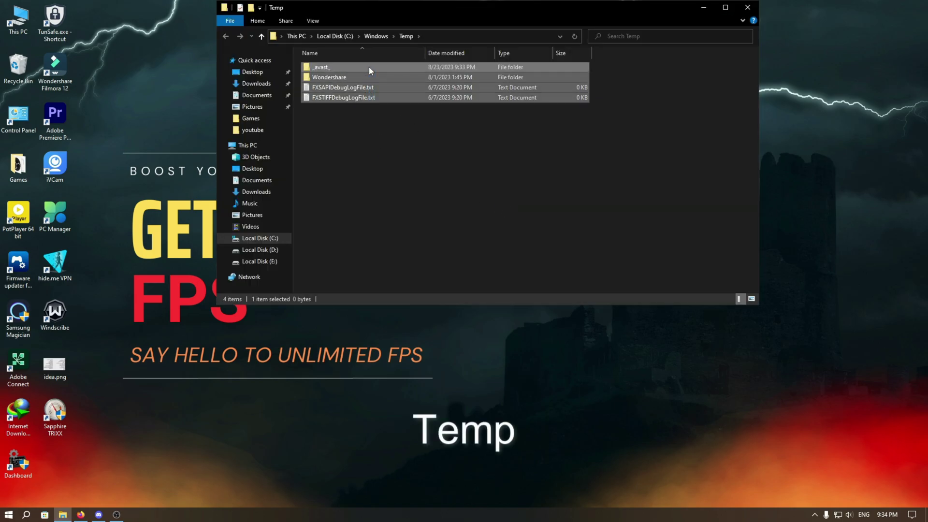
right_click(369, 67)
left_click(262, 218)
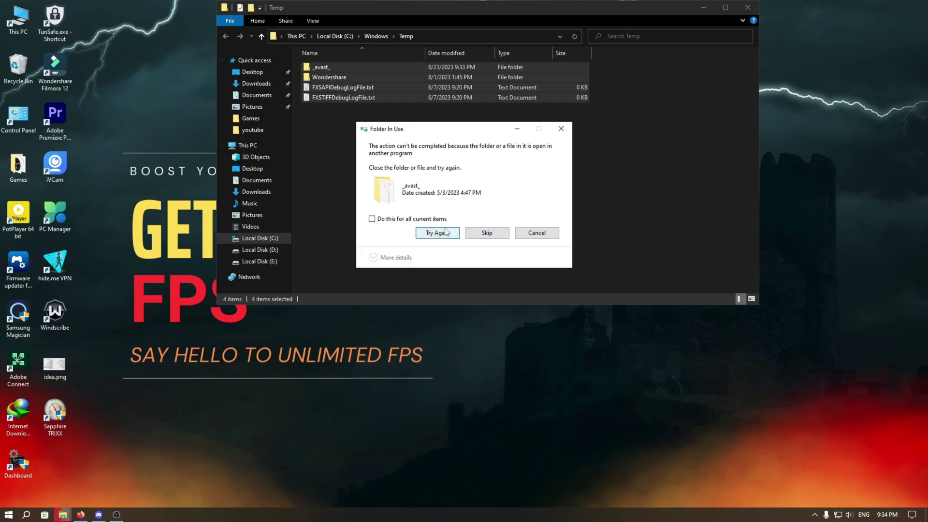
left_click(372, 219)
left_click(487, 233)
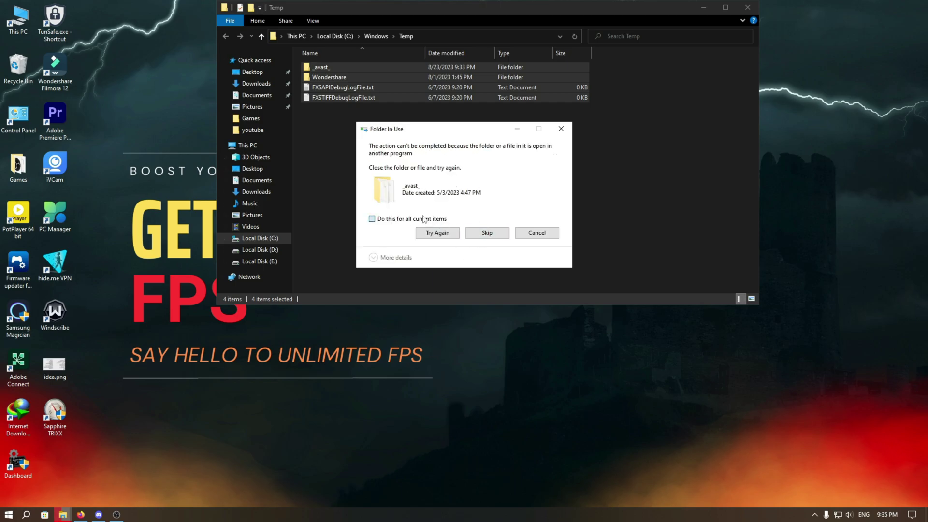
left_click(488, 233)
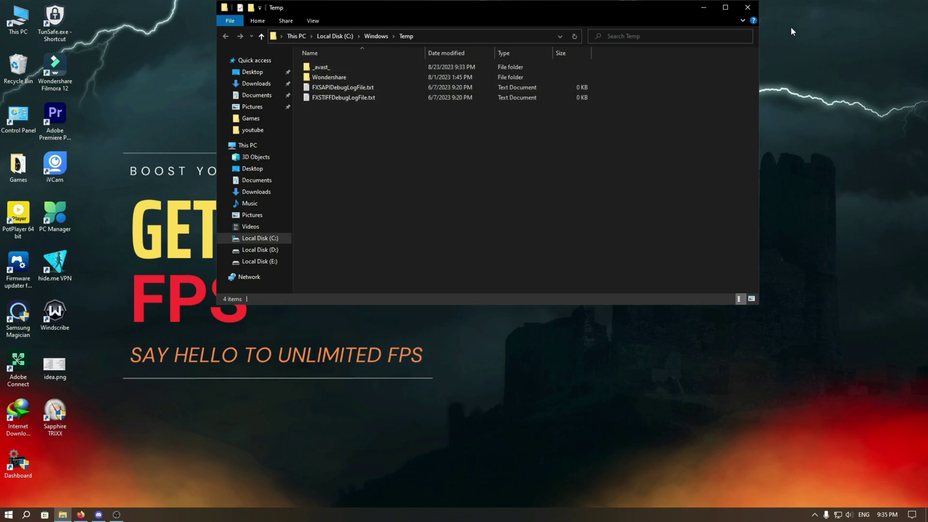
left_click(748, 7)
Open the user profile's temporary files folder by running %temp%.
key("super+r")
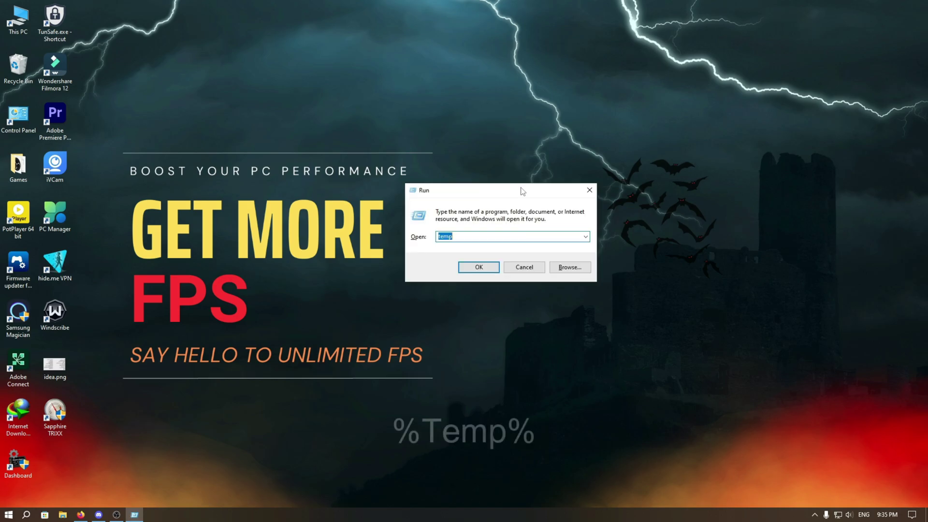
type("%")
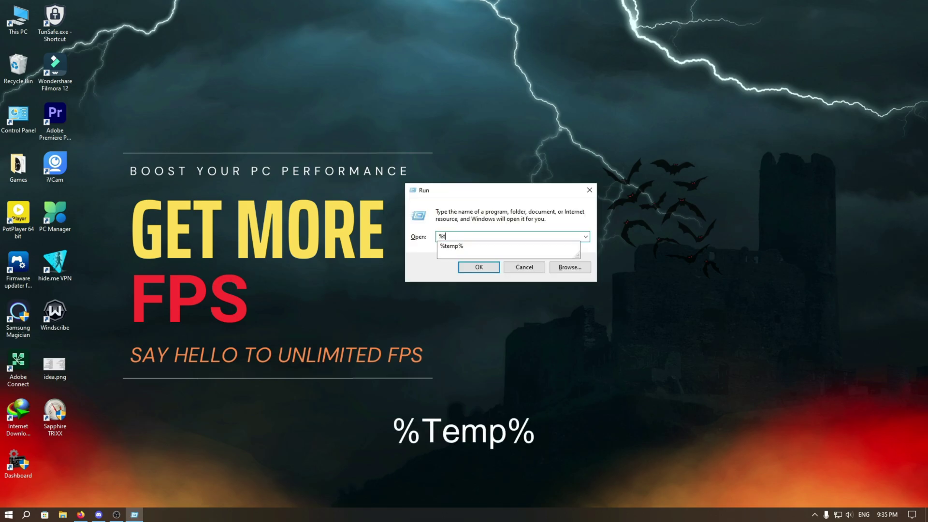
type("temp%")
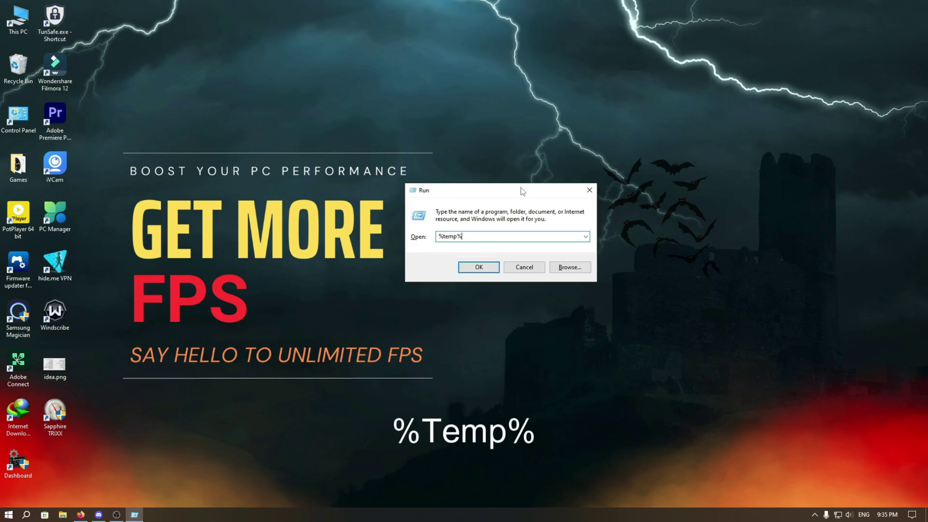
key("Return")
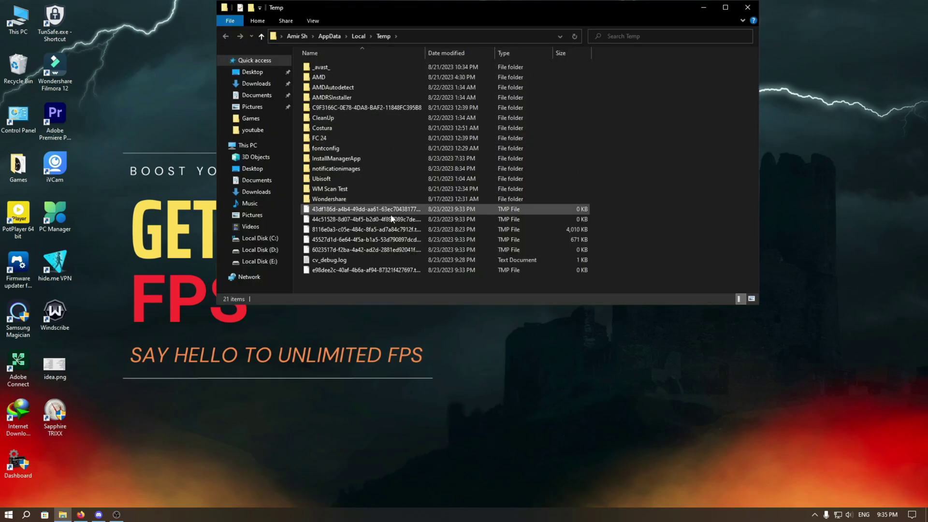
Delete all items in the user's Temp folder, skipping files and folders in use, and close the folder.
key("ctrl+a")
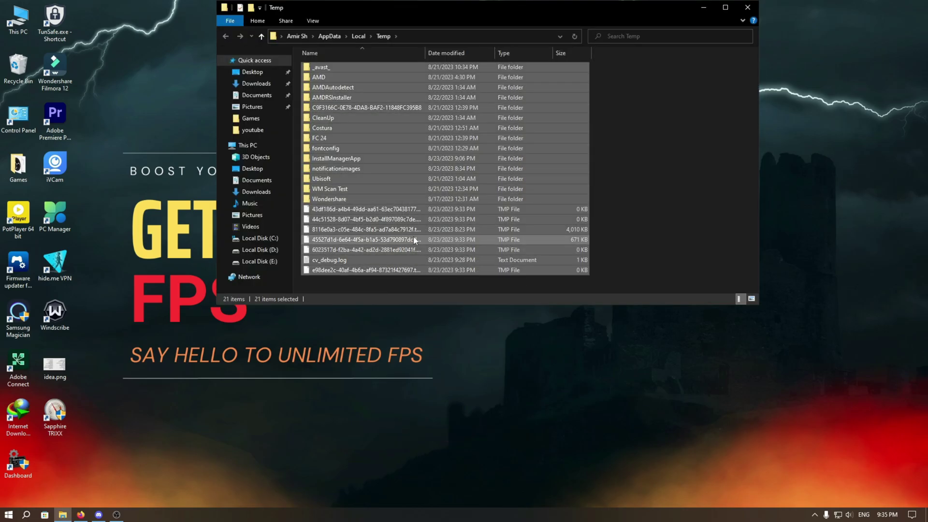
right_click(414, 237)
left_click(314, 374)
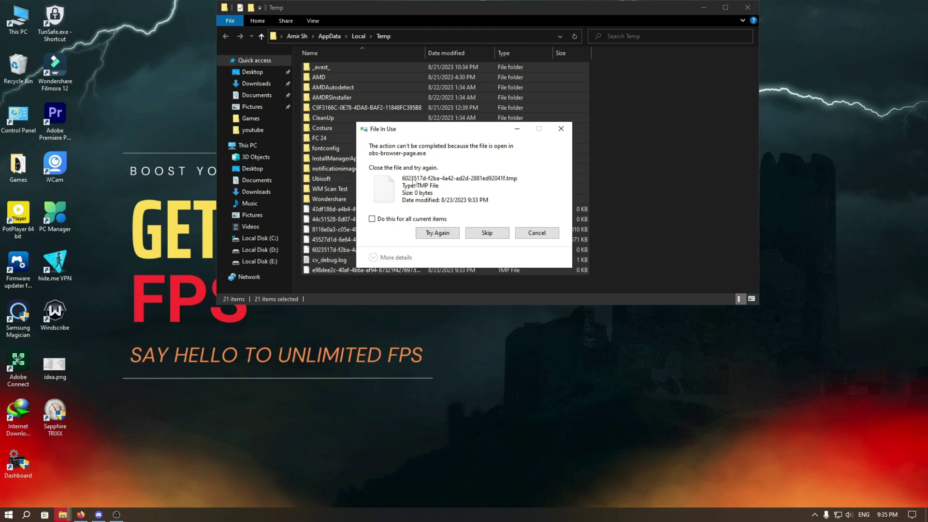
left_click(412, 219)
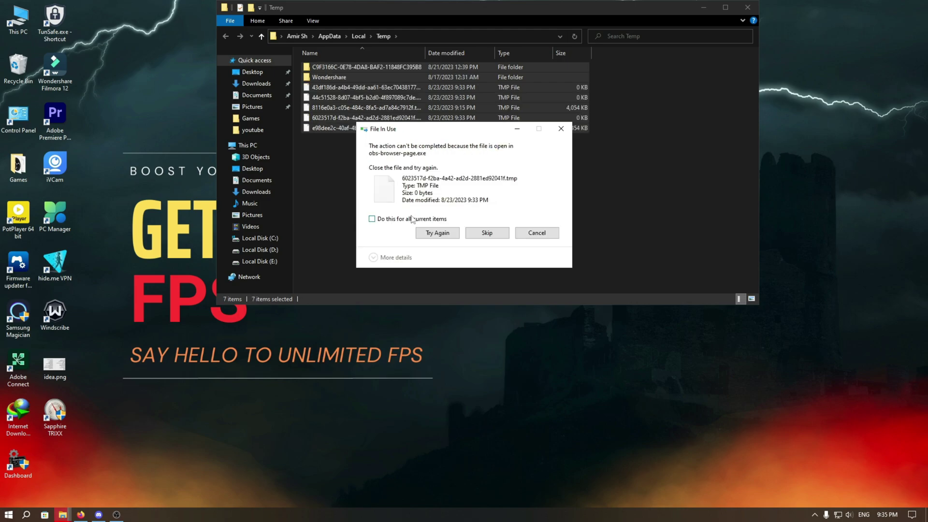
left_click(499, 236)
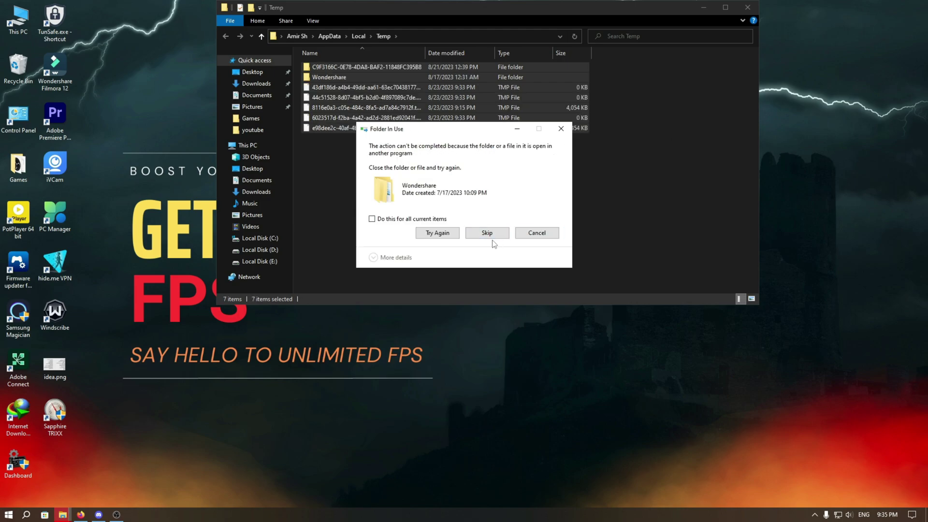
left_click(487, 233)
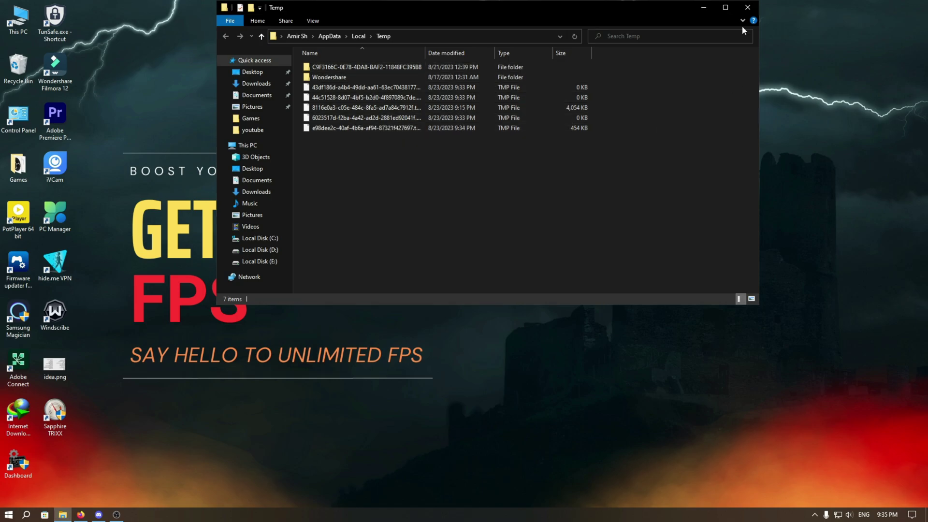
left_click(748, 7)
Open the Windows Prefetch folder by running prefetch, and grant permanent access to it.
key("super+r")
type("pr")
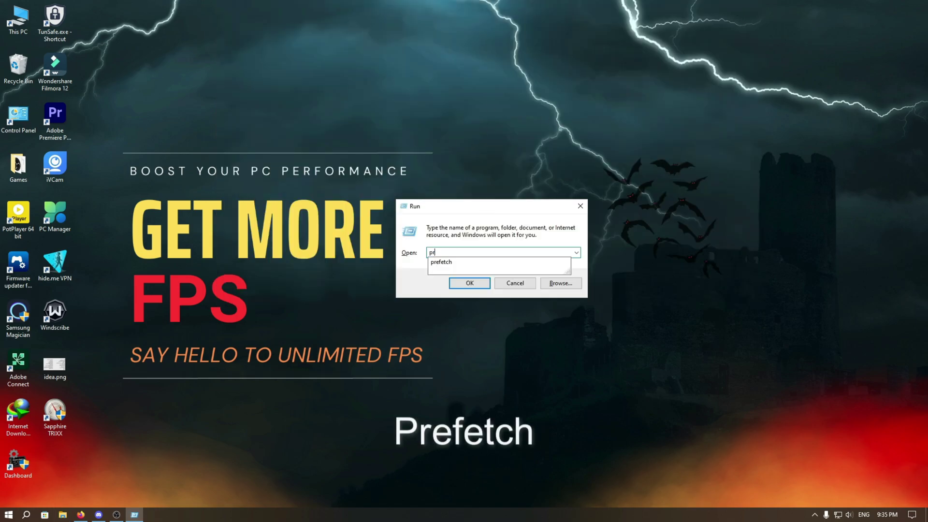
type("efetch")
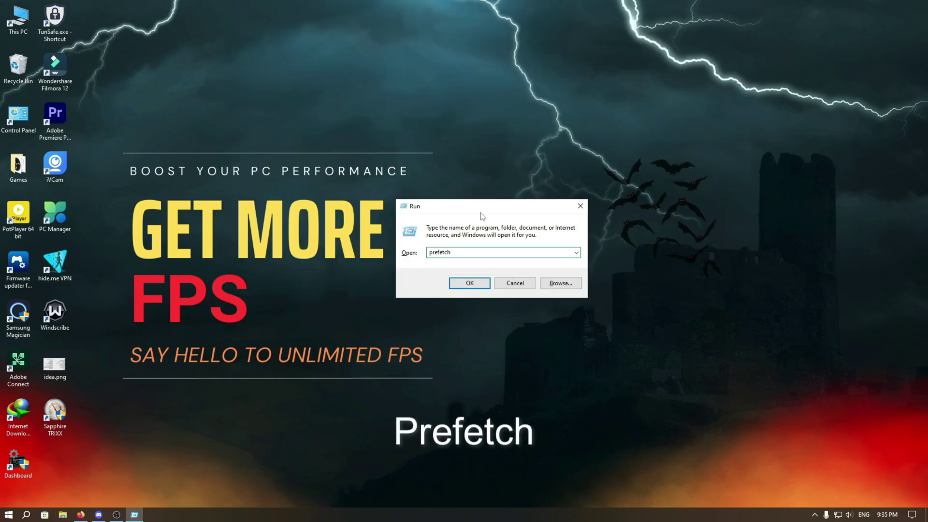
left_click(460, 282)
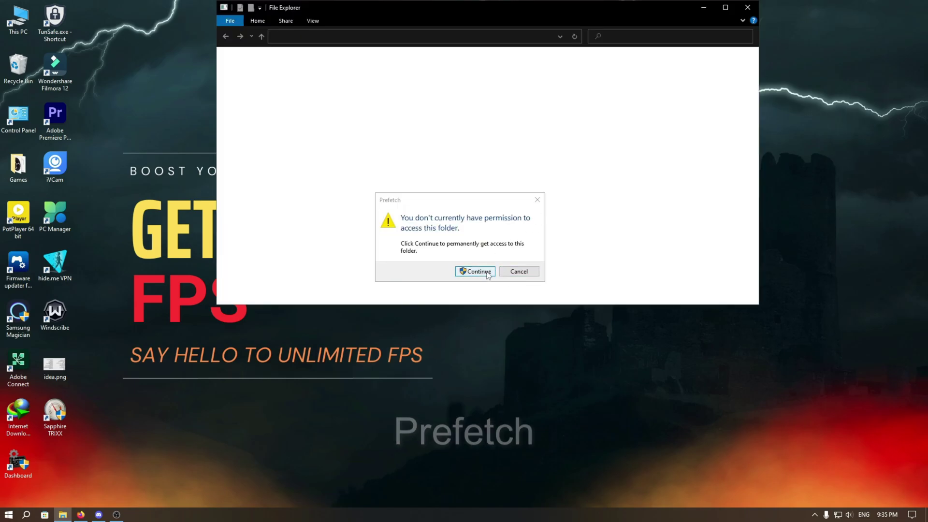
left_click(457, 272)
Delete all files in the Prefetch folder, skipping any in use, and close the folder.
left_click(462, 107)
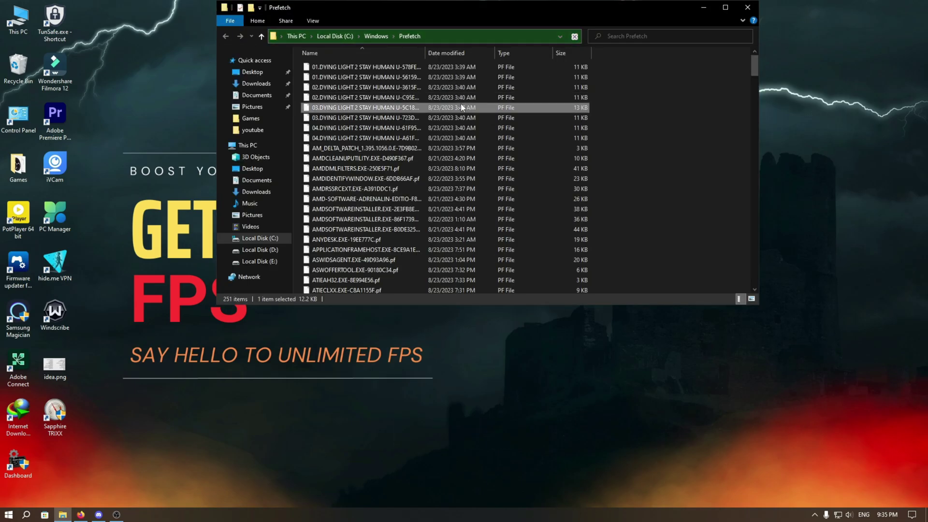
key("ctrl+a")
right_click(387, 189)
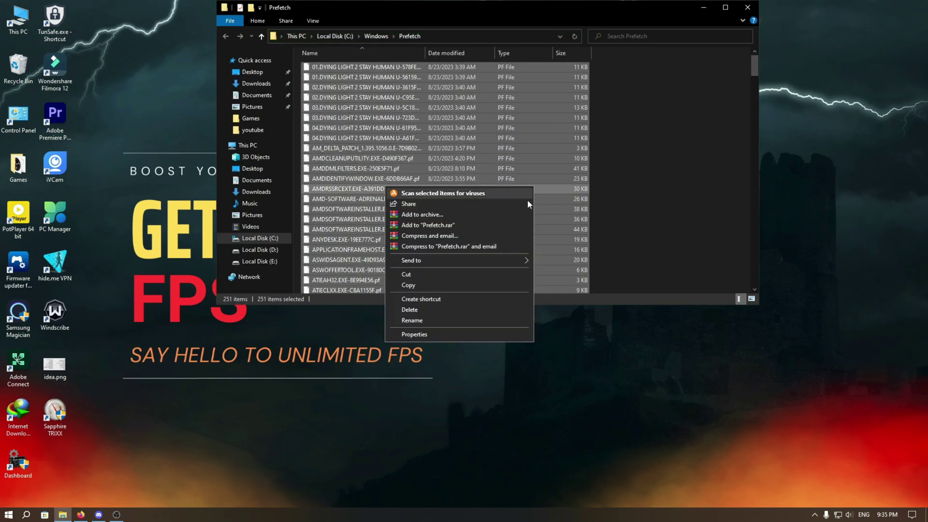
left_click(422, 310)
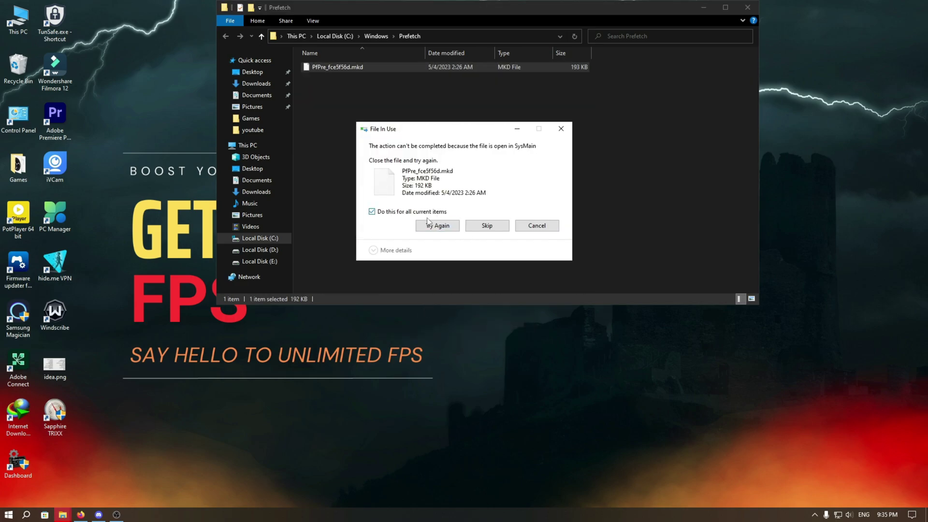
left_click(486, 227)
left_click(483, 226)
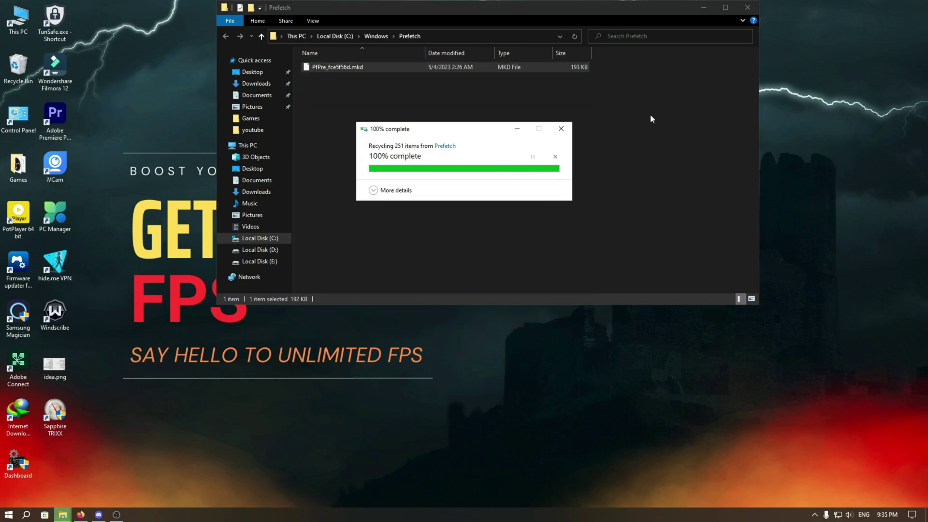
left_click(747, 8)
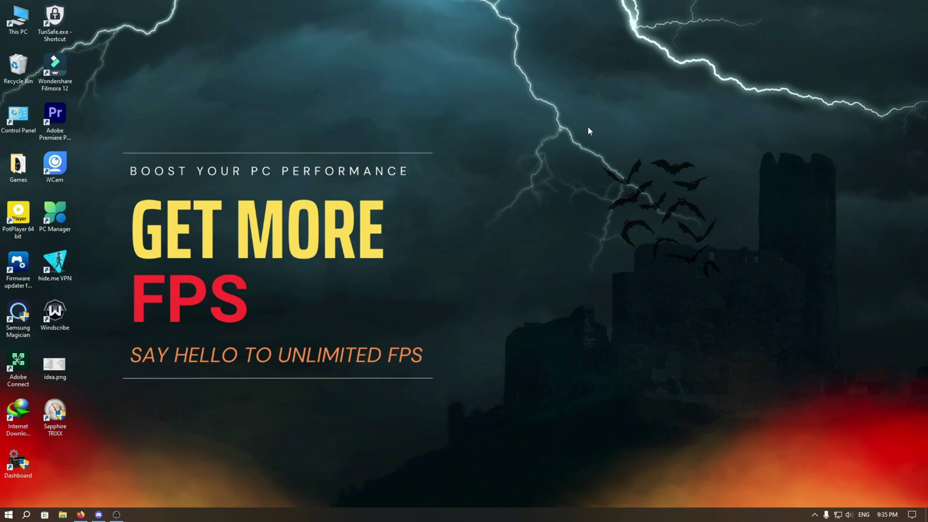
Empty the Recycle Bin and confirm permanent deletion of all its items.
right_click(19, 75)
left_click(33, 92)
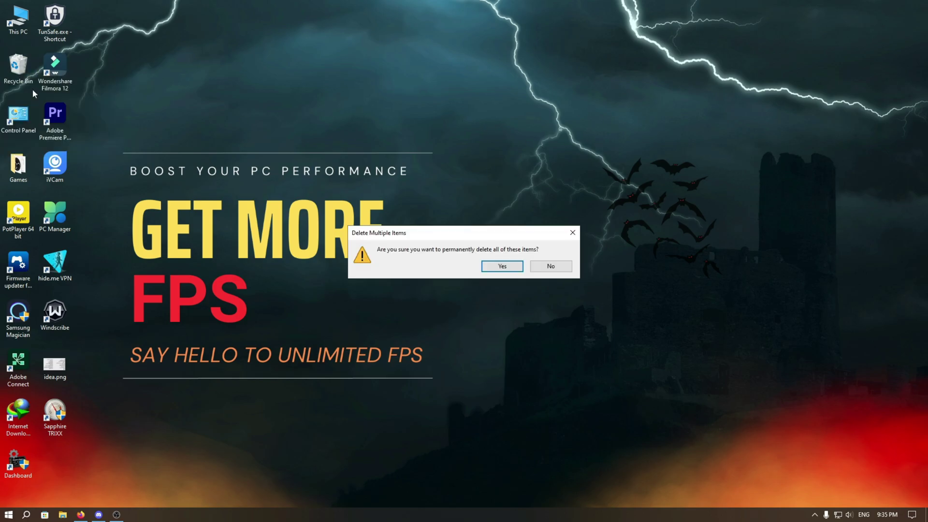
left_click(503, 267)
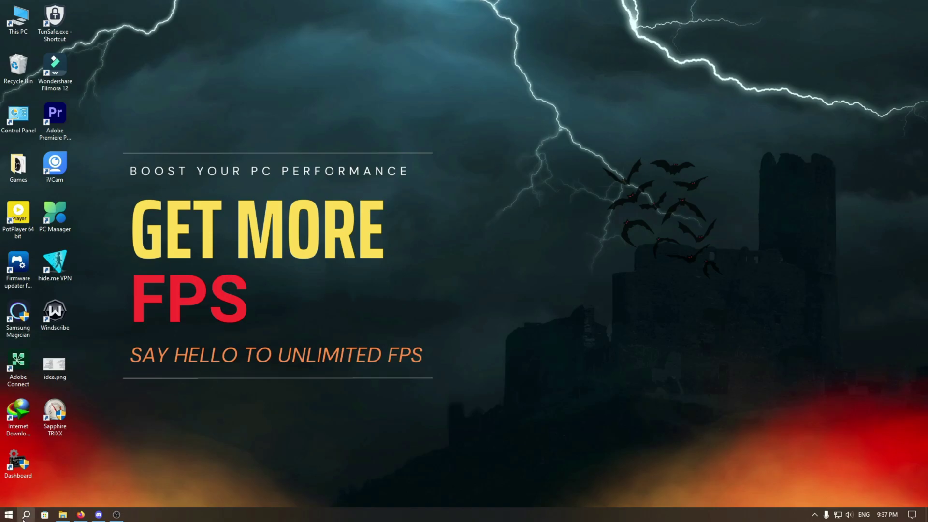
Select the High performance power plan in the additional power settings, and close the power windows.
left_click(25, 514)
type("pow")
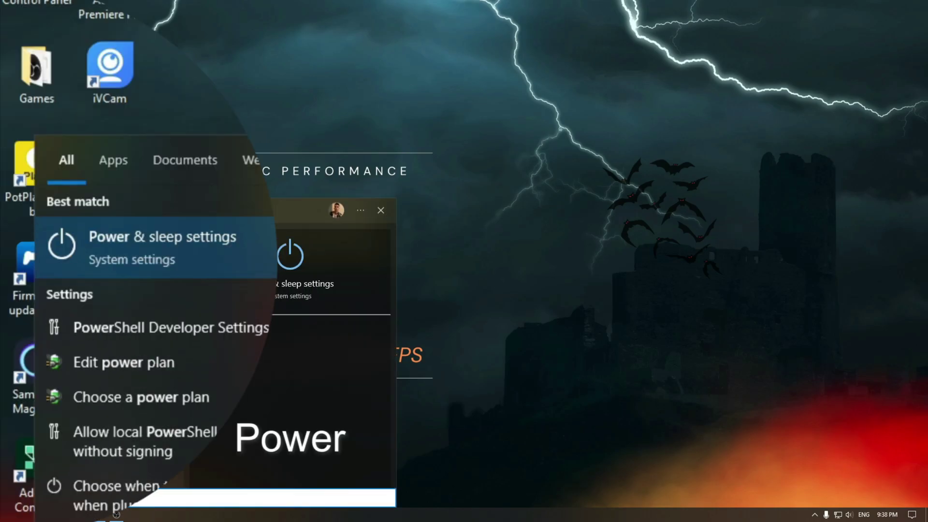
left_click(258, 256)
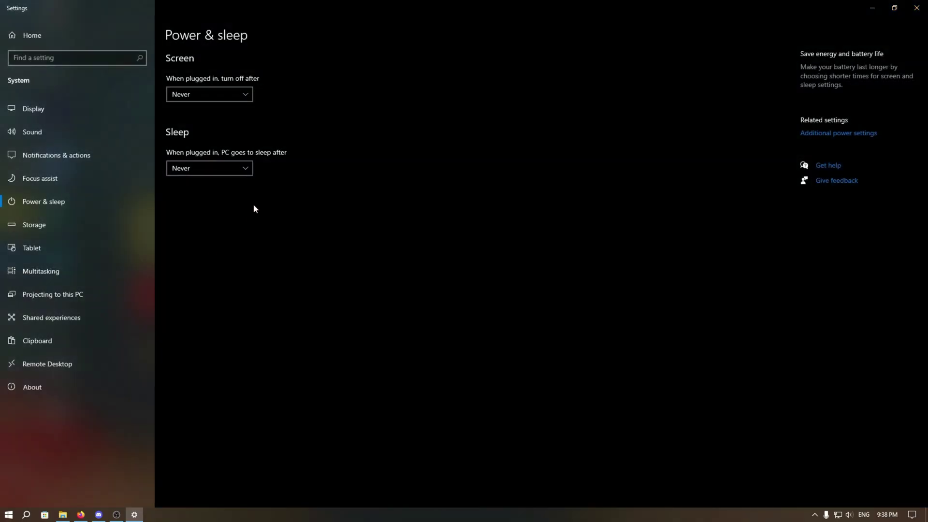
left_click(838, 140)
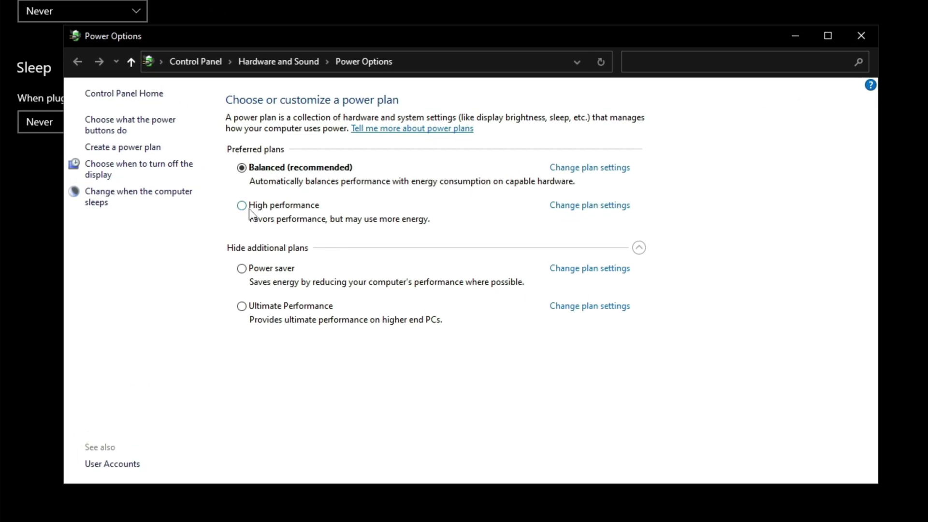
left_click(317, 205)
left_click(861, 36)
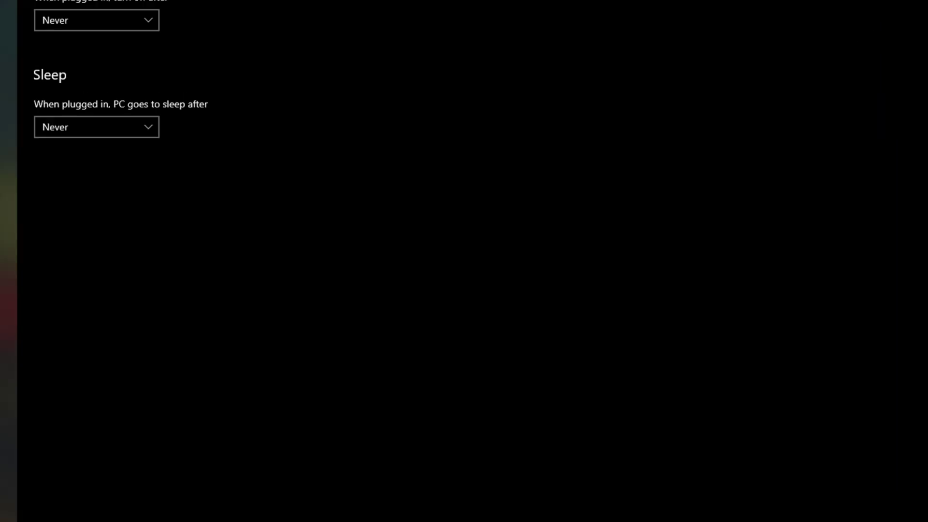
left_click(918, 8)
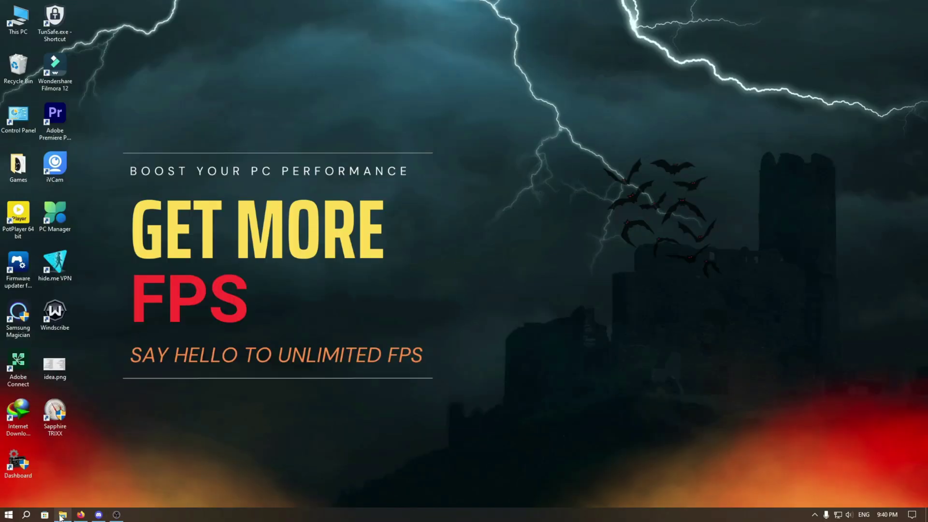
Open the Windows Storage settings and go to the Storage Sense configuration page.
left_click(26, 514)
type("storage")
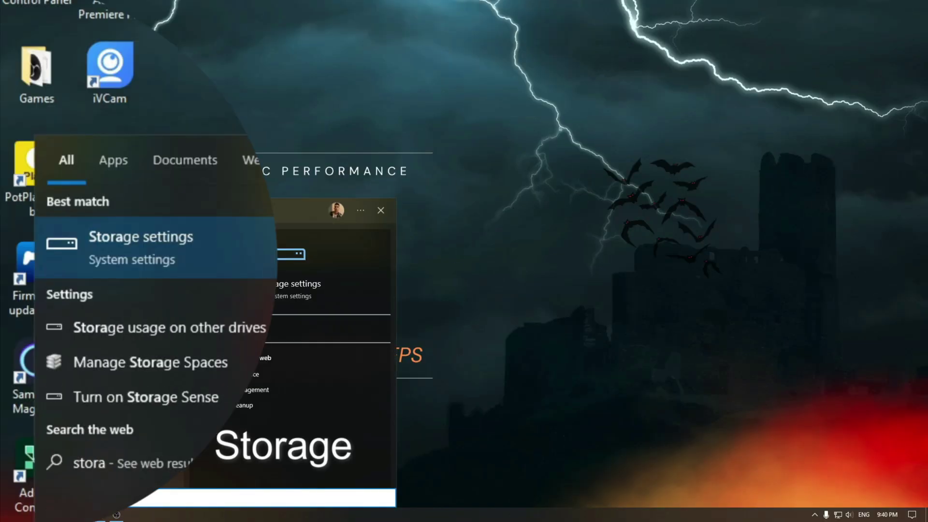
left_click(210, 258)
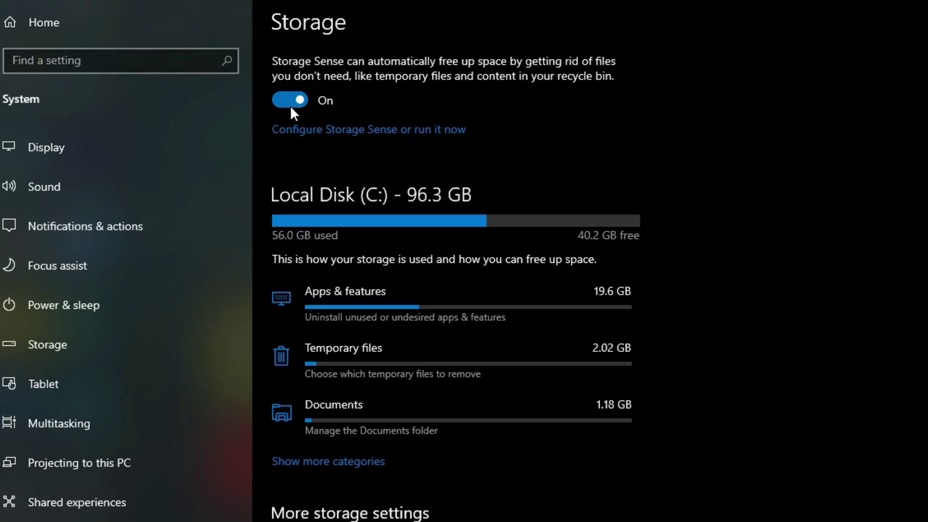
left_click(323, 130)
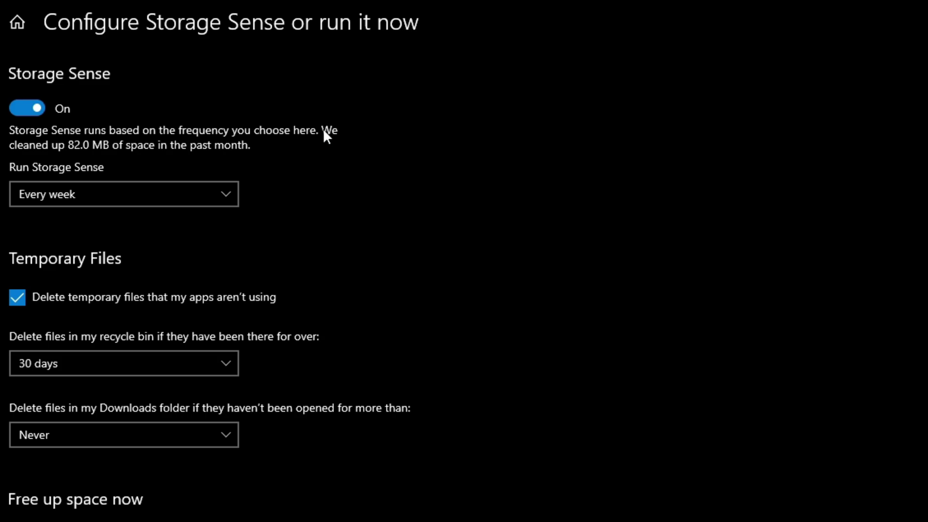
Set Storage Sense to run every week, delete recycle bin files after 30 days, and never delete Downloads files.
left_click(51, 193)
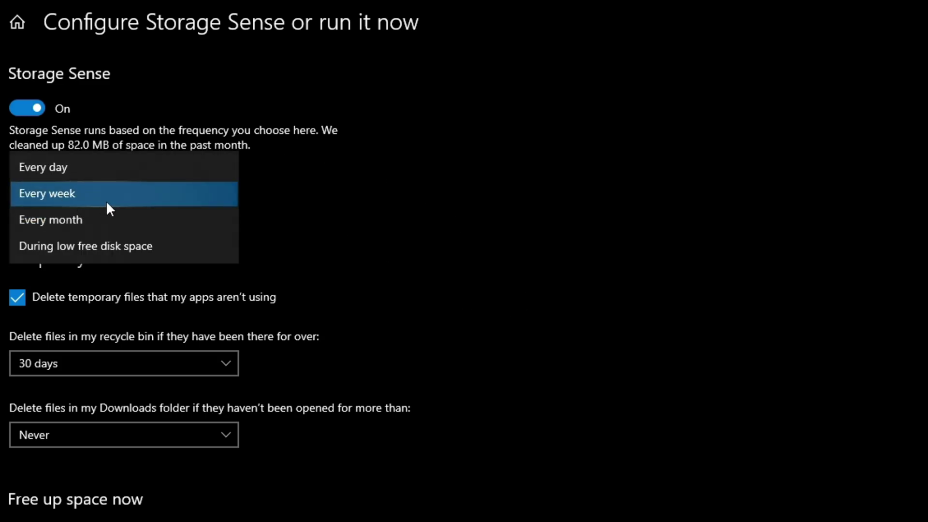
left_click(82, 196)
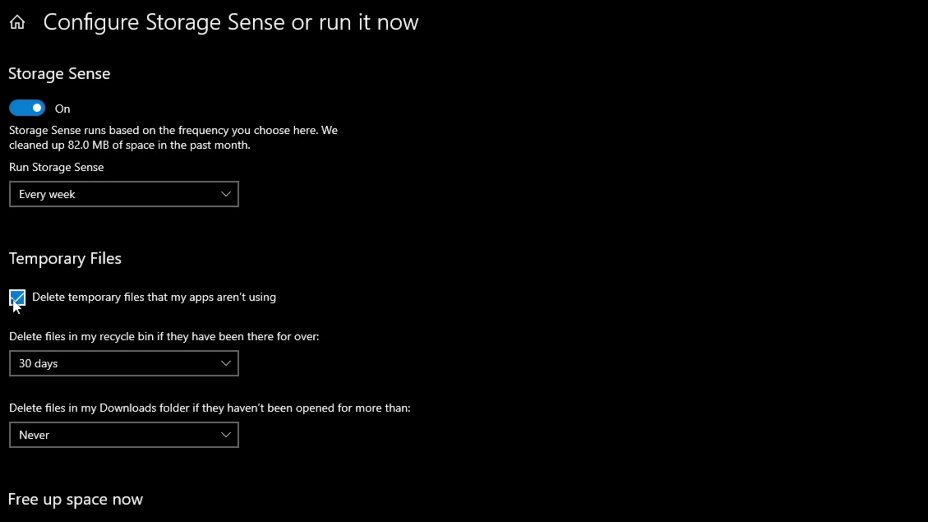
left_click(102, 364)
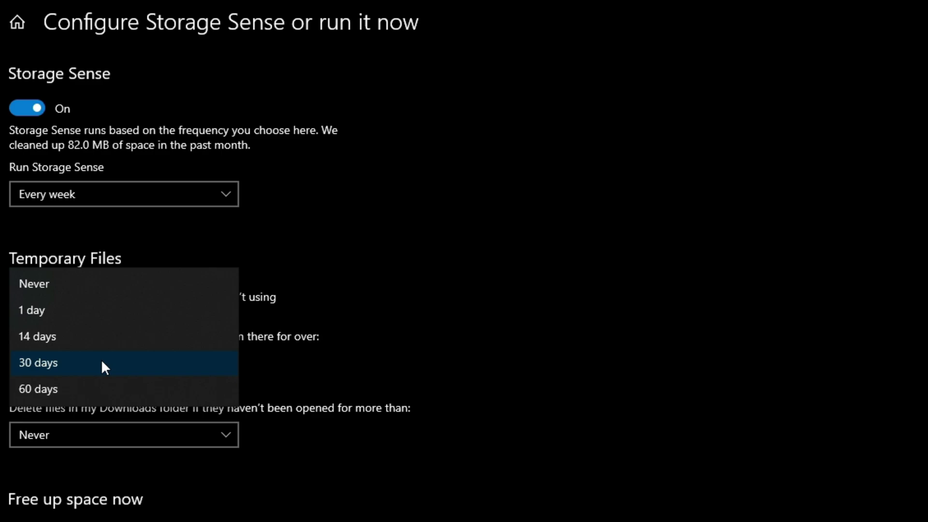
left_click(68, 362)
left_click(116, 434)
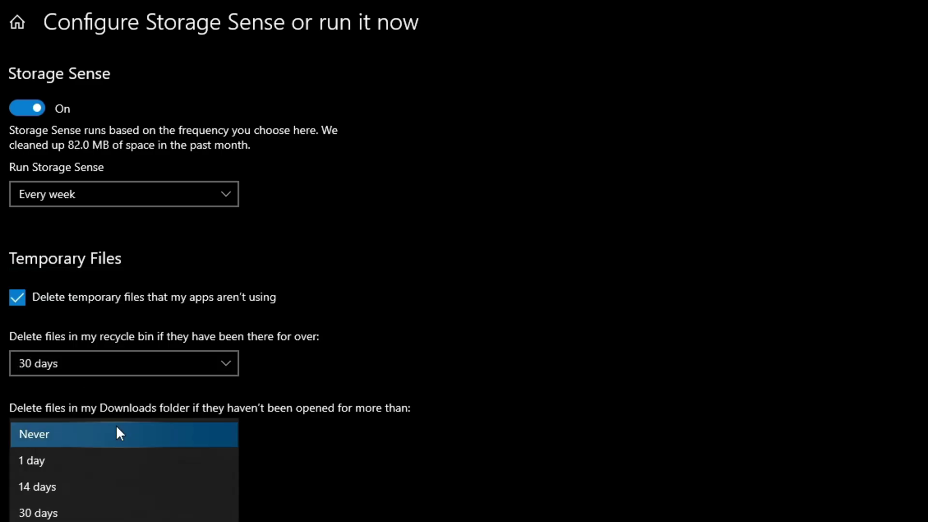
left_click(89, 432)
Run the Storage Sense cleanup immediately and return to the Storage overview.
scroll(263, 397, "down", 2)
left_click(46, 471)
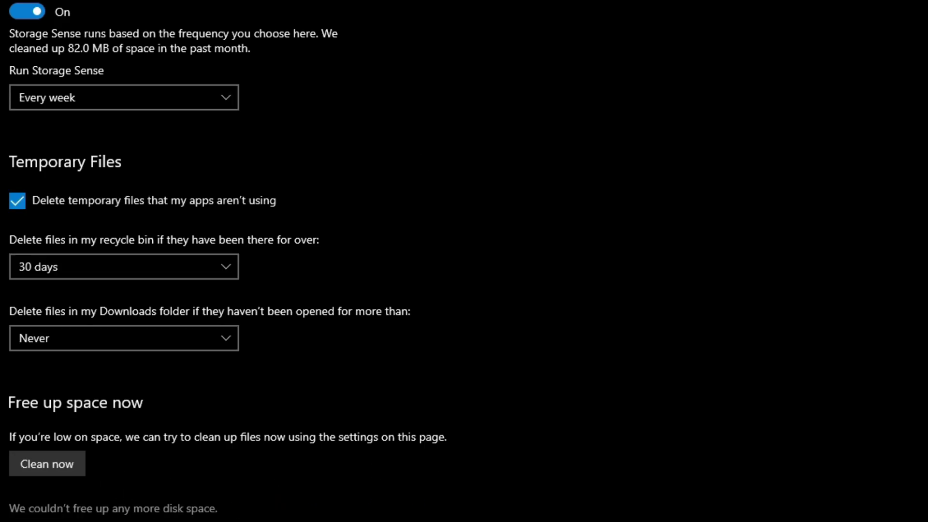
left_click(10, 9)
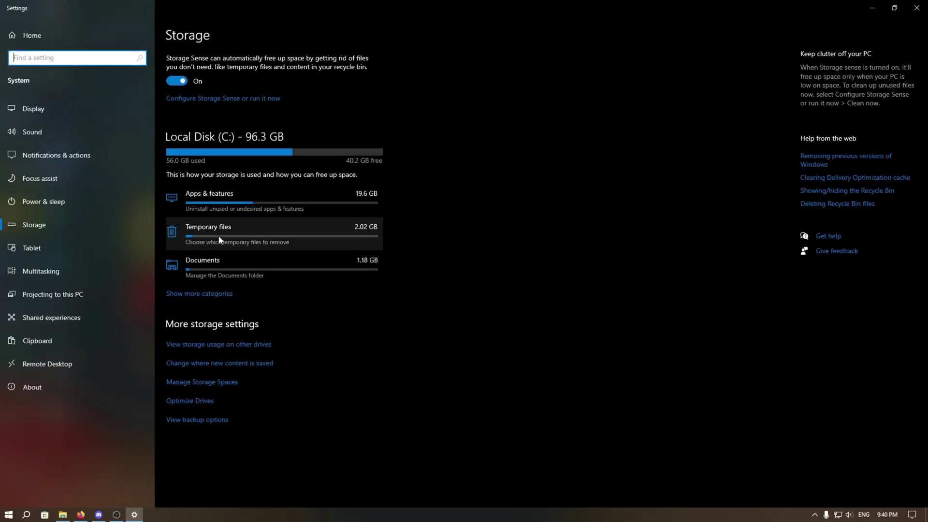
Include Delivery Optimization Files in the temporary files selection, leaving Downloads out, remove the selected files, and close Settings.
left_click(237, 232)
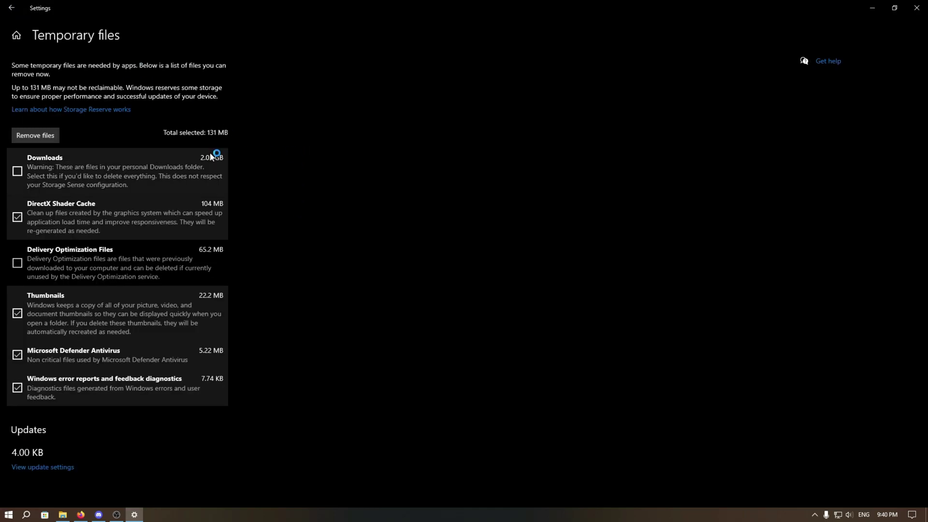
left_click(48, 218)
left_click(49, 218)
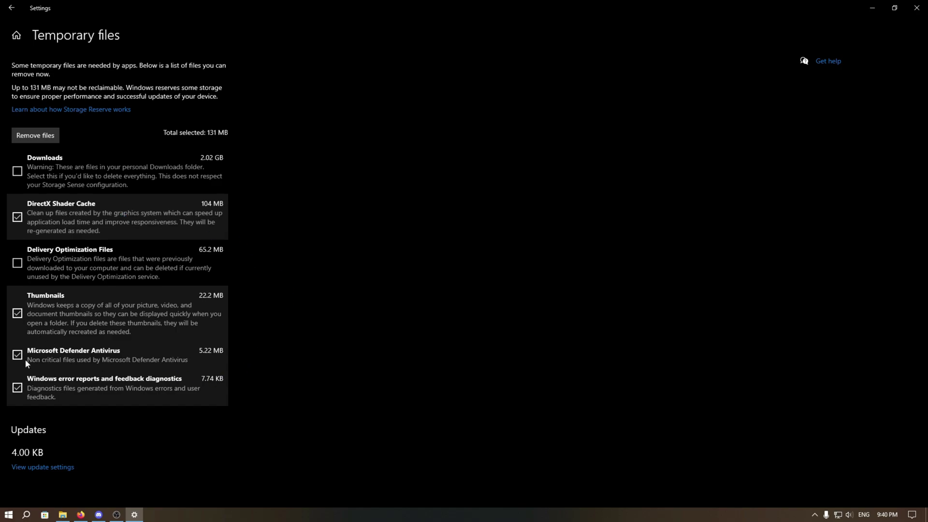
left_click(164, 257)
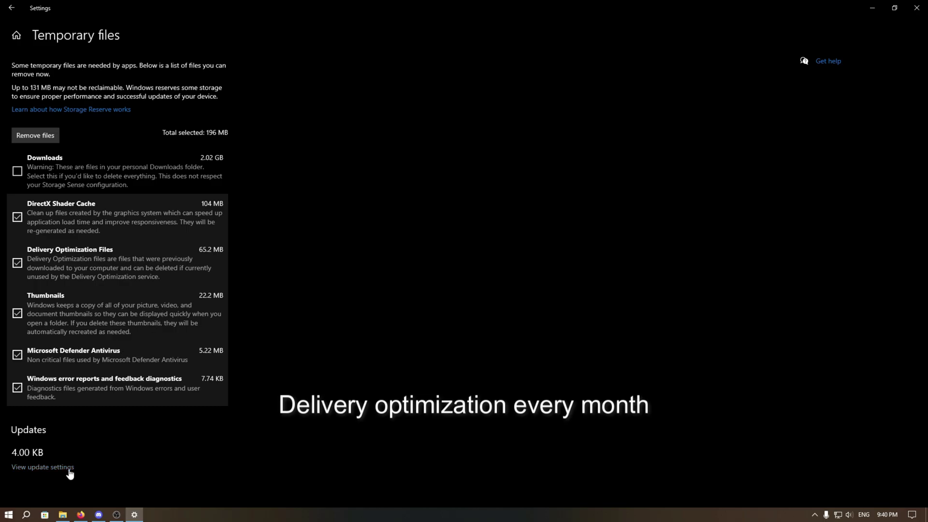
left_click(37, 138)
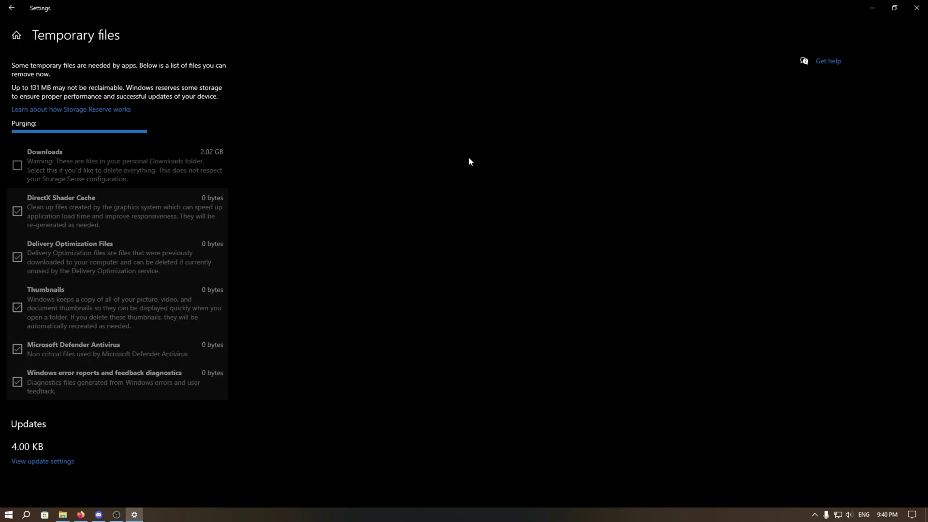
left_click(12, 8)
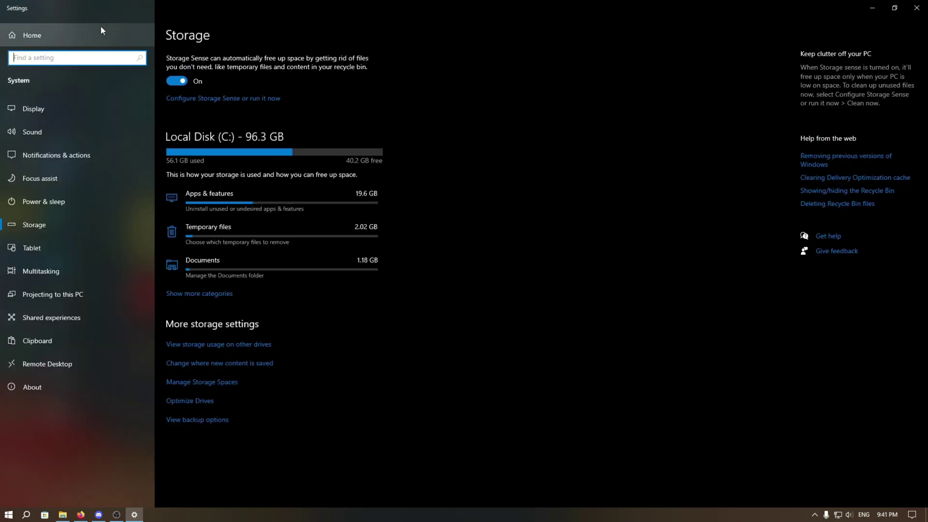
left_click(918, 8)
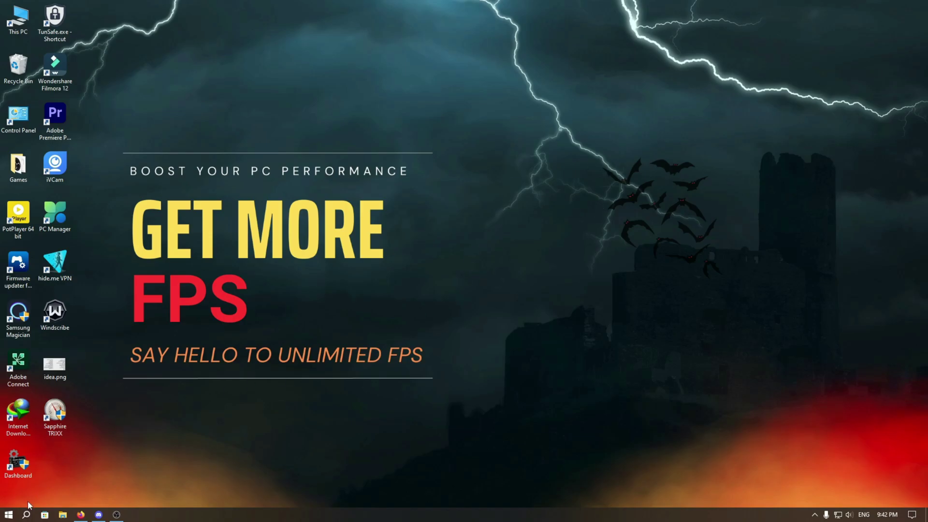
Check in the System settings whether Remote Desktop is enabled, and close Settings.
left_click(8, 514)
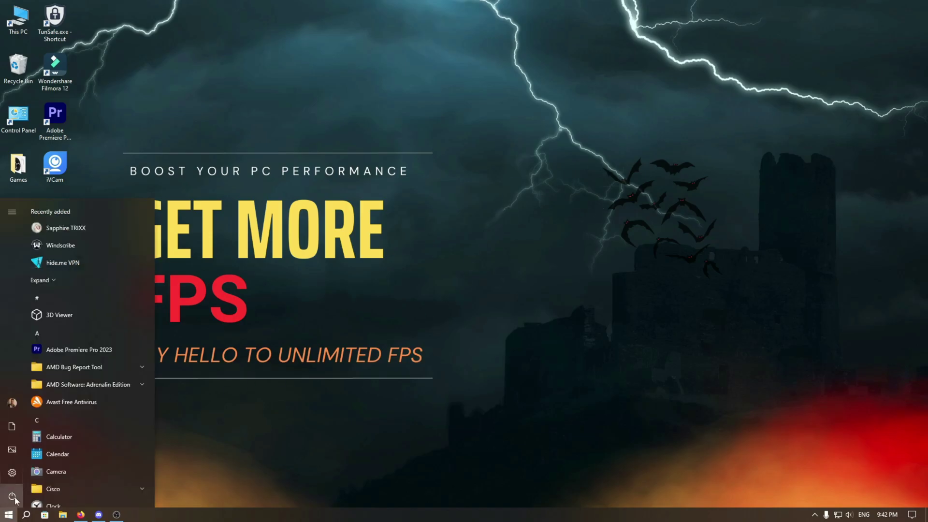
left_click(19, 475)
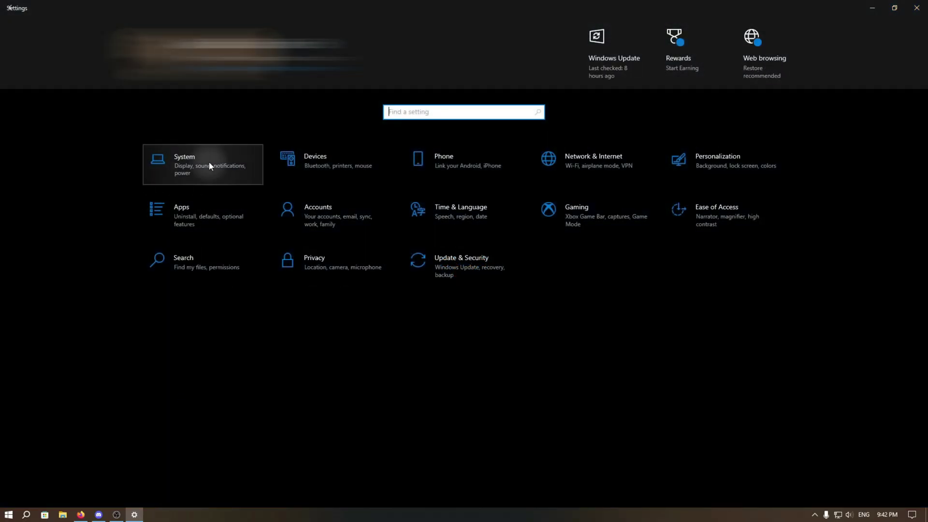
left_click(209, 162)
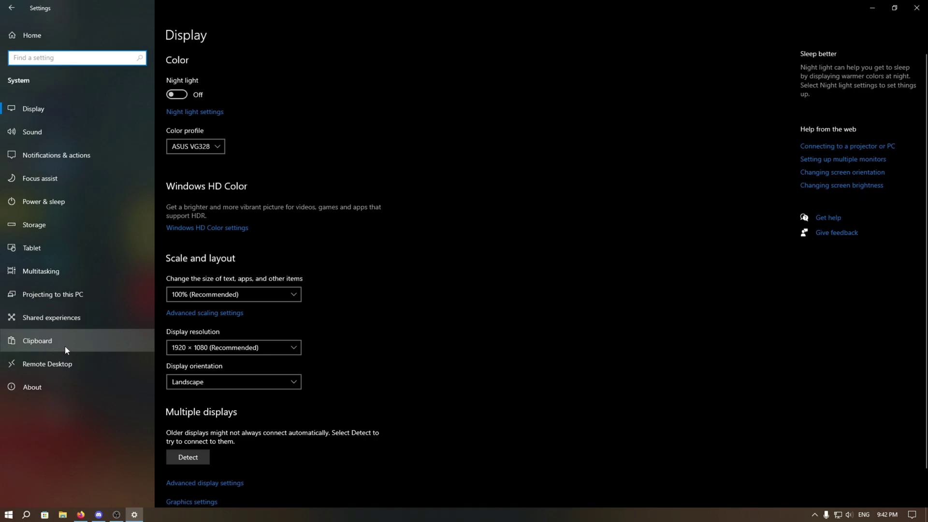
left_click(95, 367)
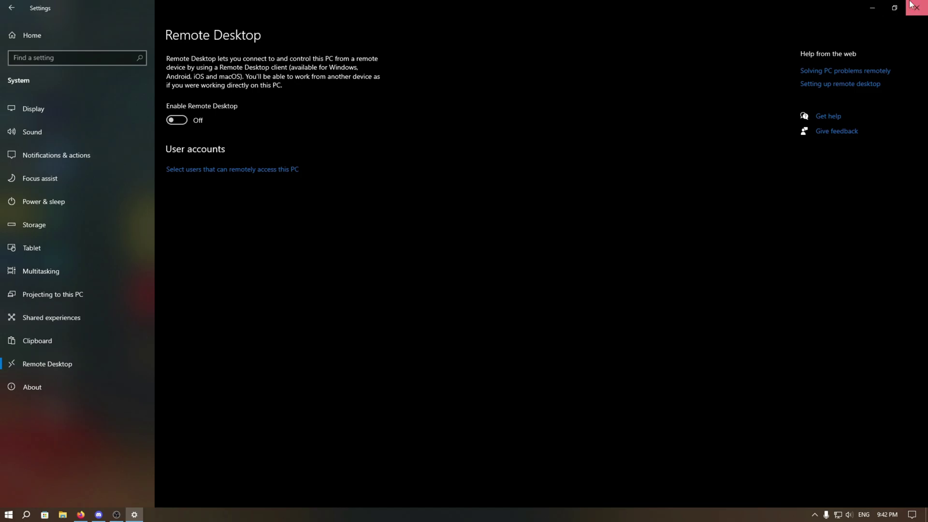
left_click(917, 8)
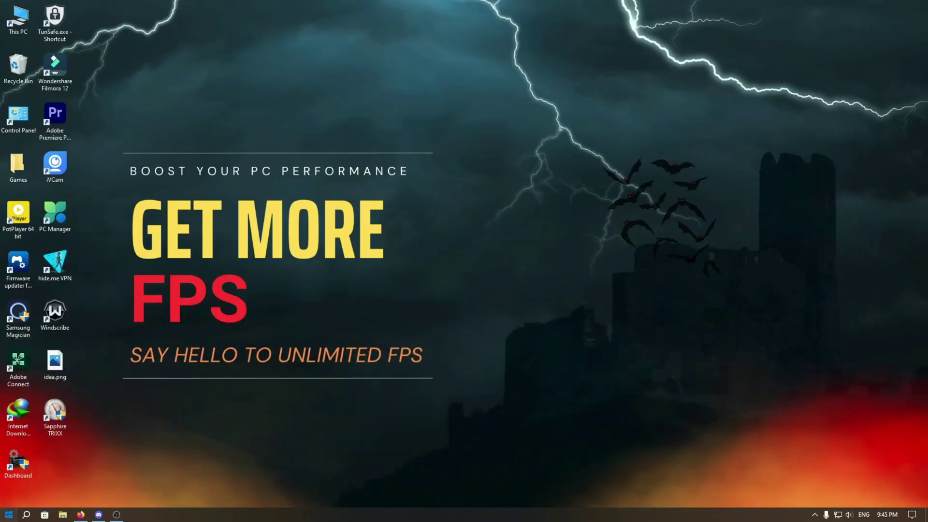
Open the Startup apps list in the Apps settings and review which apps are allowed to start at login.
key("super")
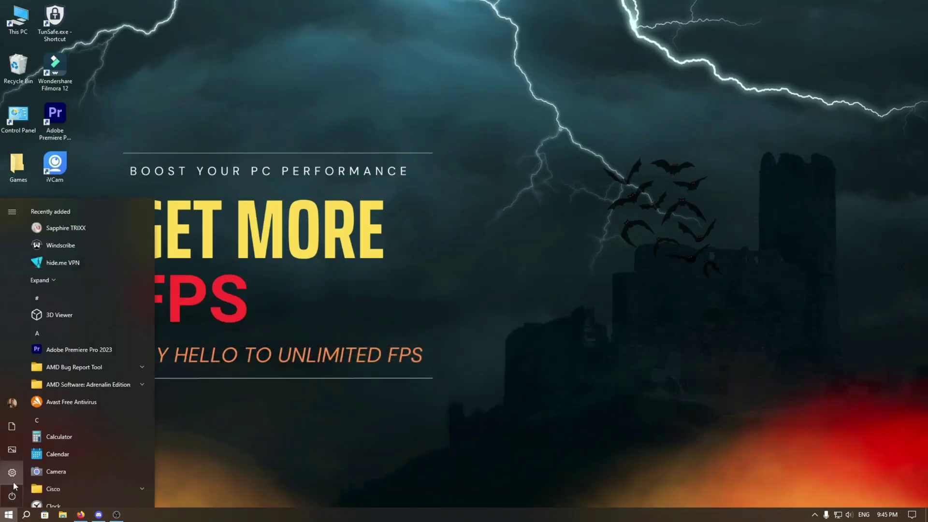
left_click(13, 481)
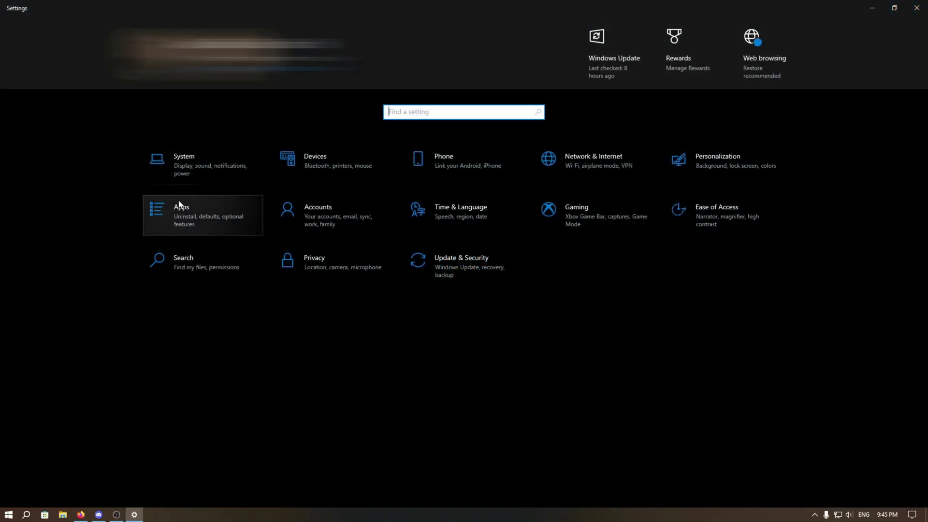
left_click(212, 211)
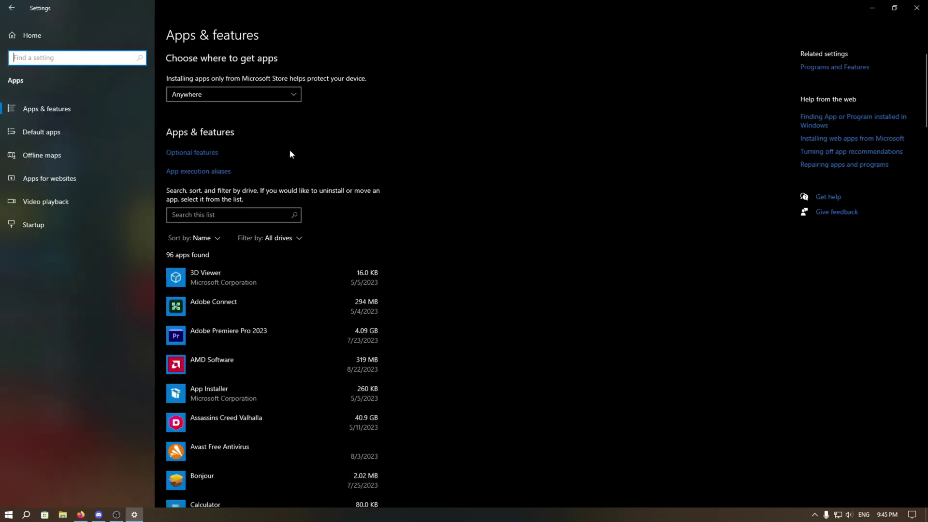
left_click(54, 225)
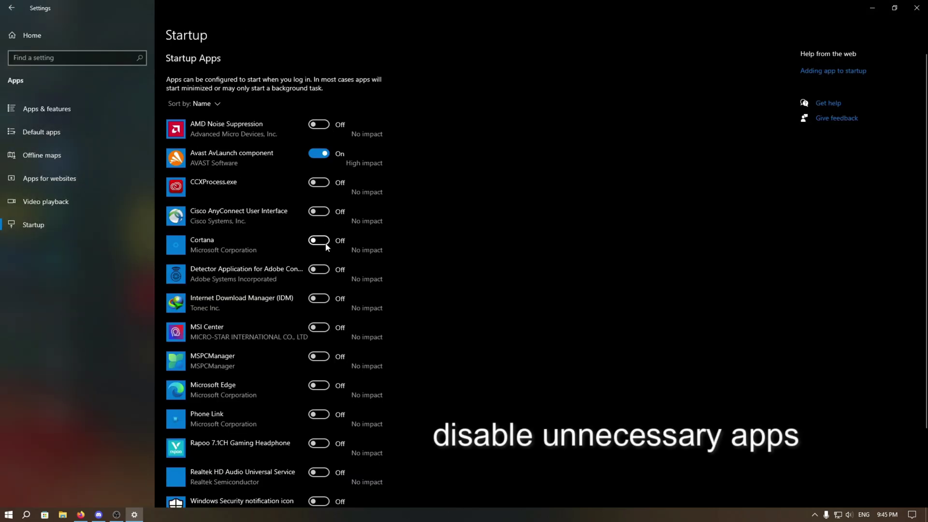
scroll(319, 242, "down", 3)
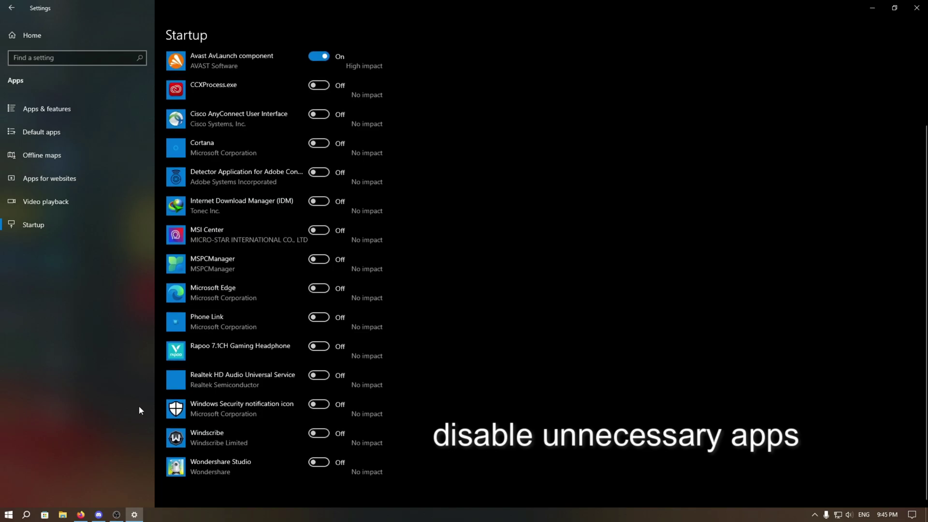
Delete all downloaded maps in the Offline maps settings and confirm the deletion.
left_click(77, 161)
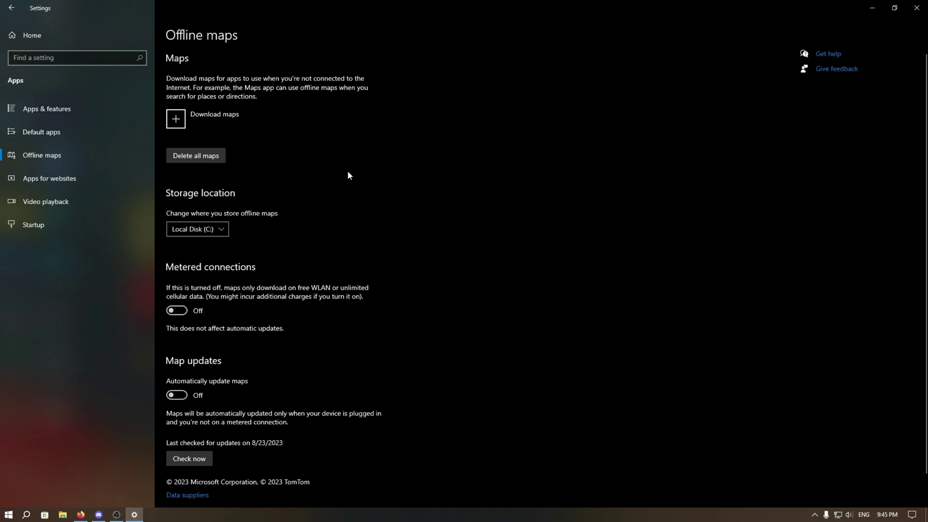
scroll(344, 195, "down", 1)
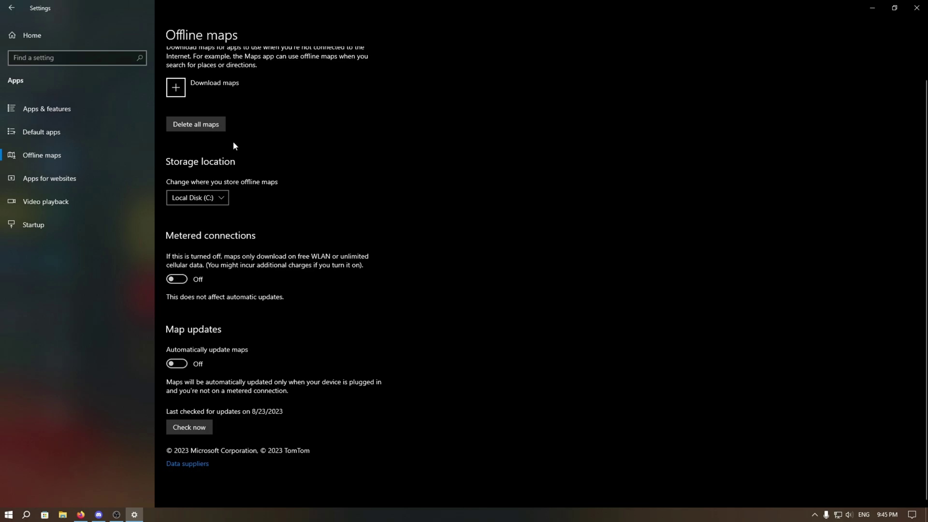
left_click(213, 127)
left_click(237, 104)
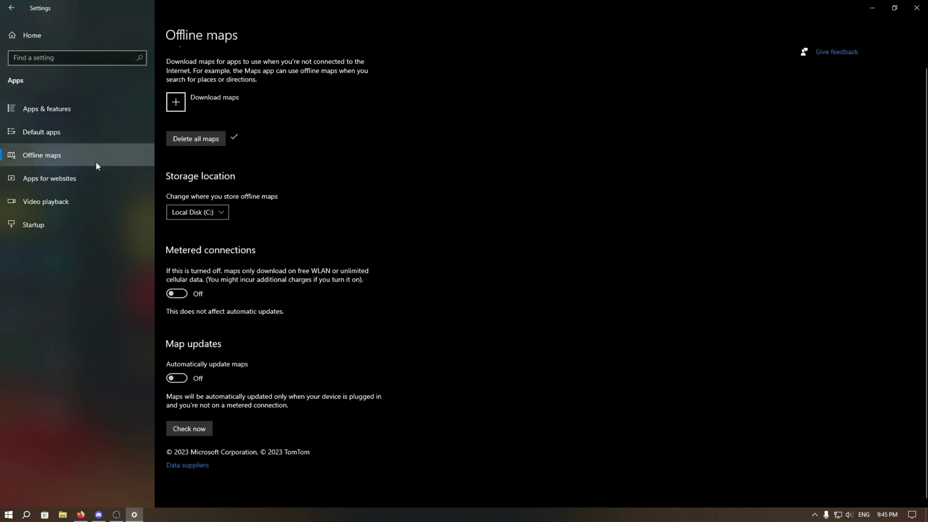
Reopen Settings at the Gaming section and check the Xbox Game Bar, Captures recording and Game Mode switches.
left_click(922, 7)
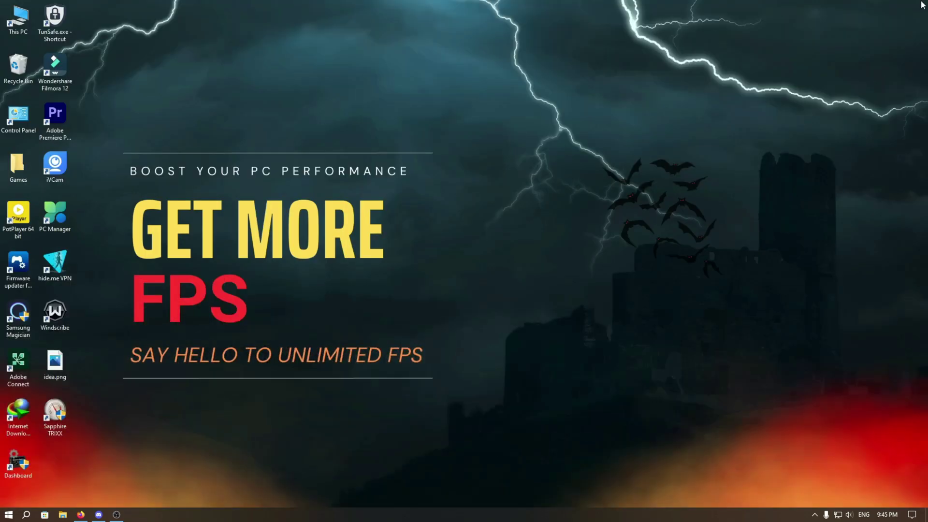
left_click(8, 514)
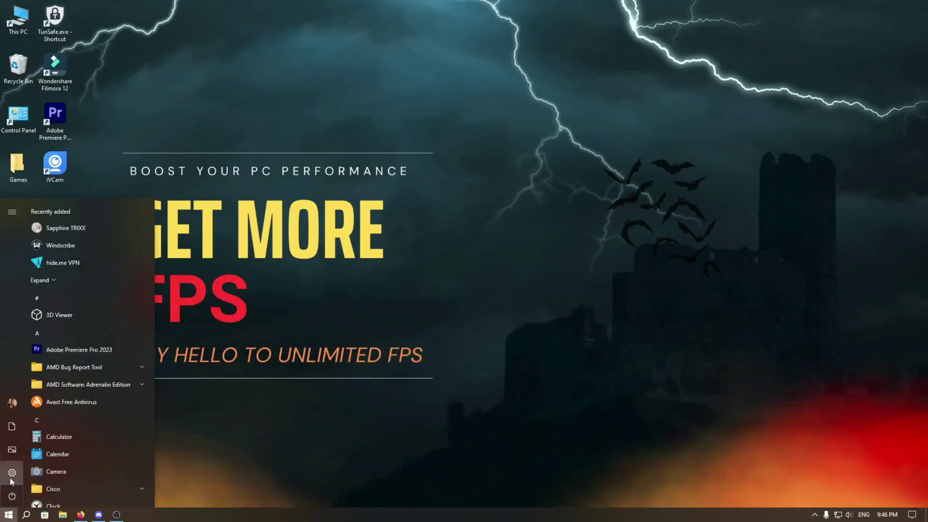
left_click(10, 477)
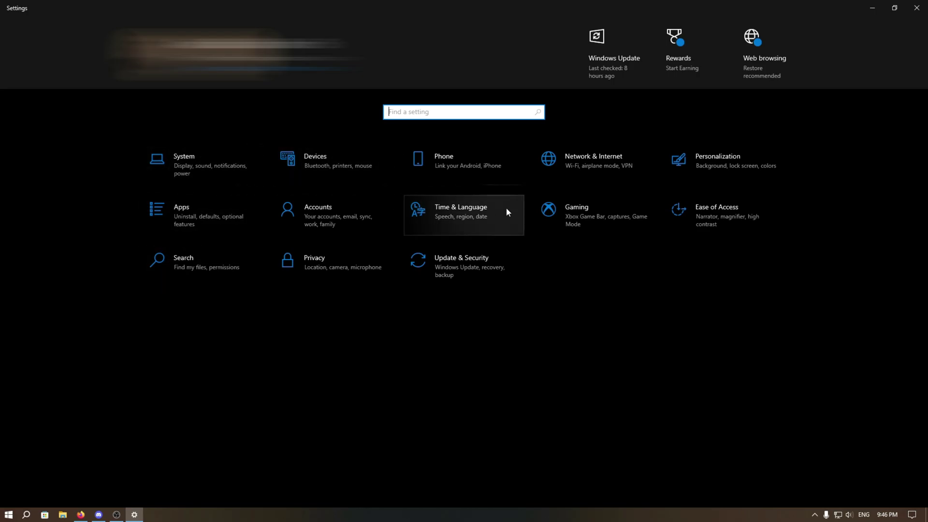
left_click(554, 223)
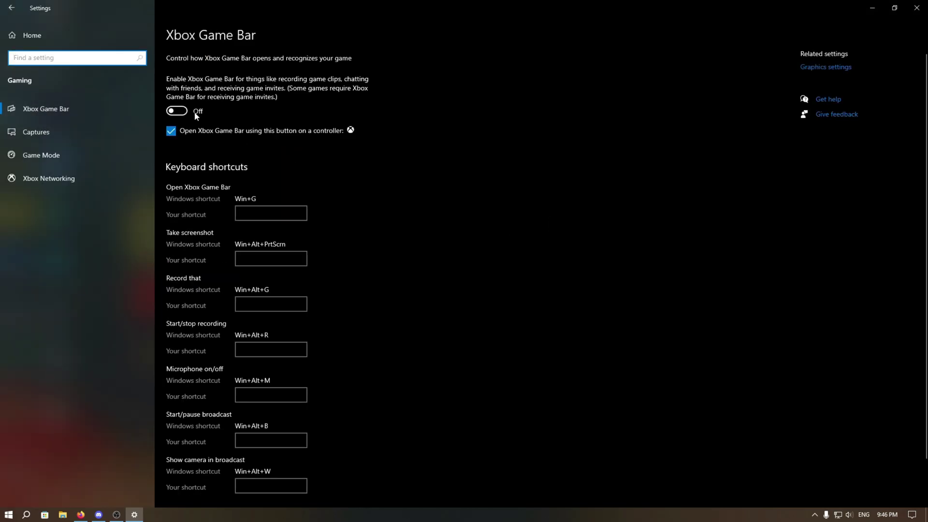
left_click(51, 133)
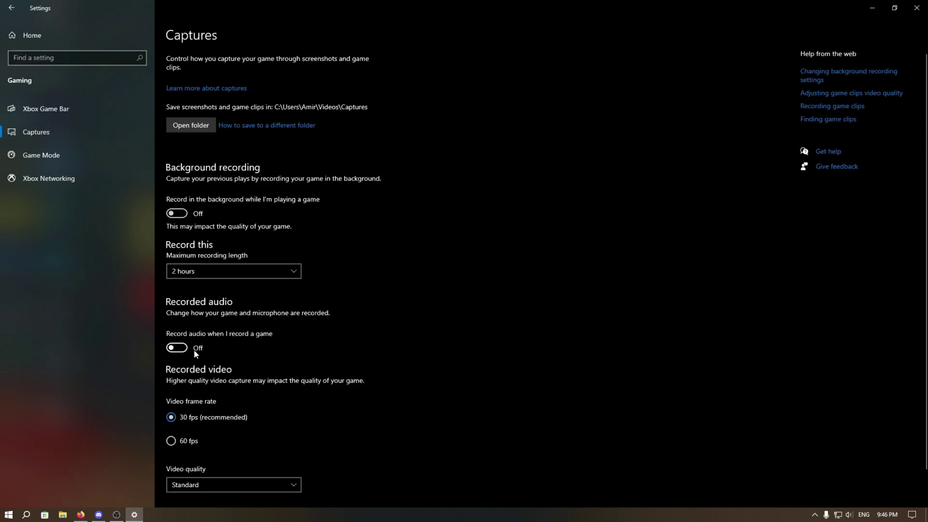
left_click(43, 155)
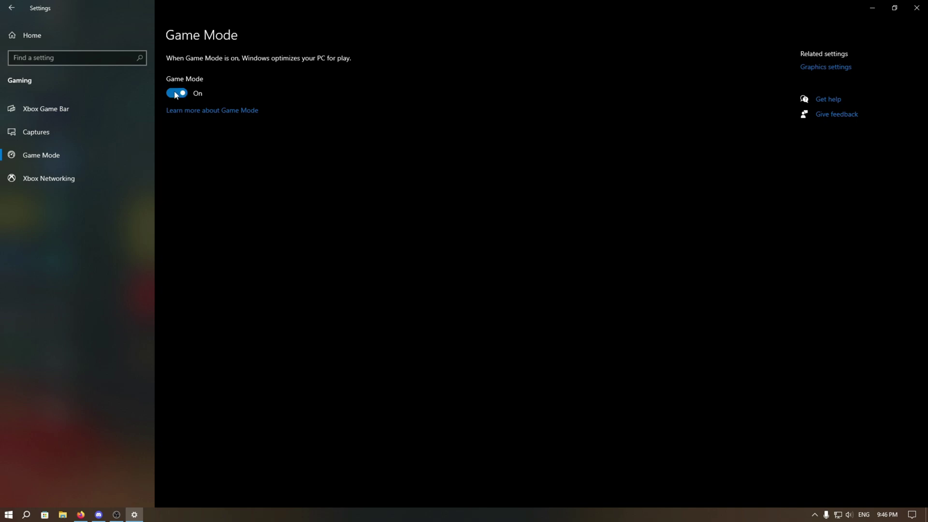
Check in the Privacy settings whether apps may run in the background, and close Settings.
left_click(9, 9)
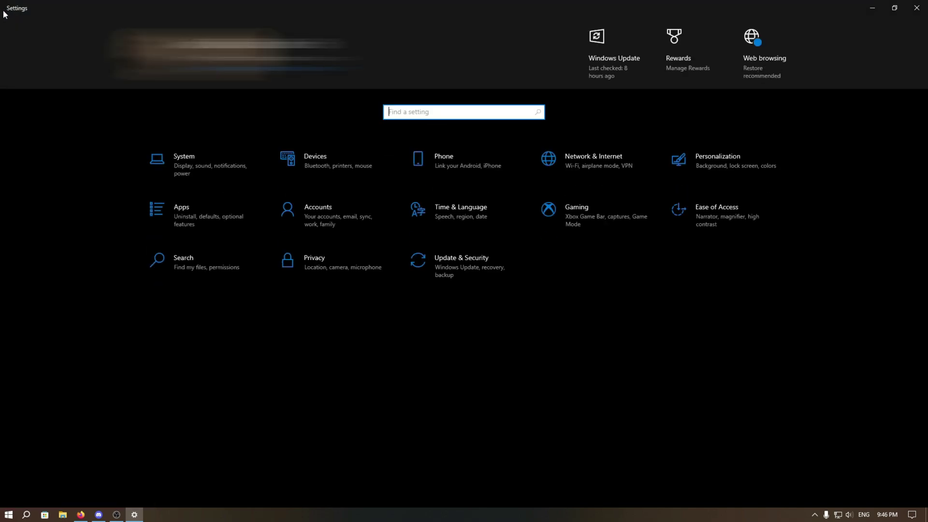
left_click(330, 262)
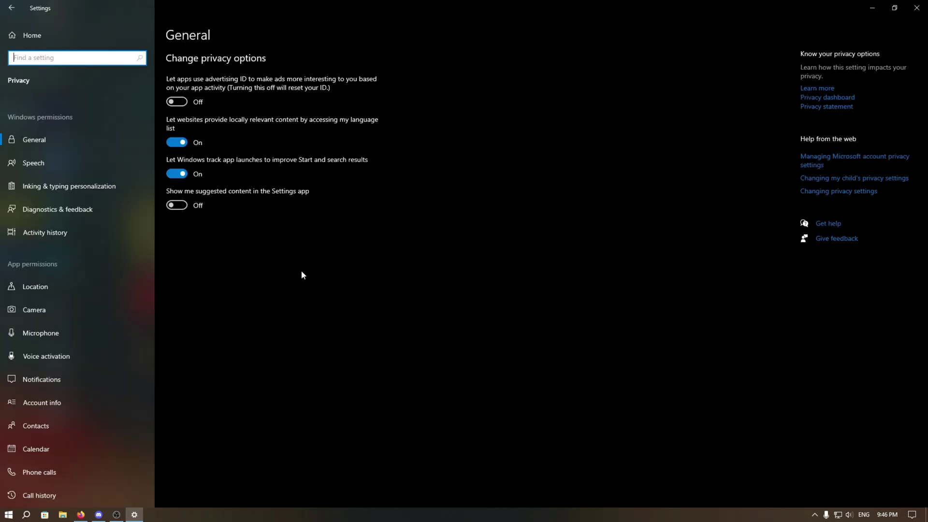
scroll(100, 234, "down", 5)
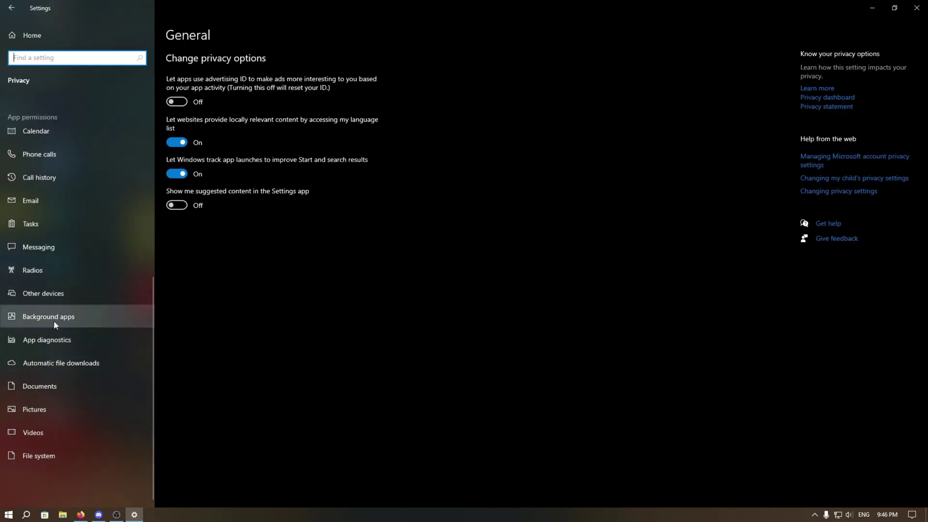
left_click(78, 318)
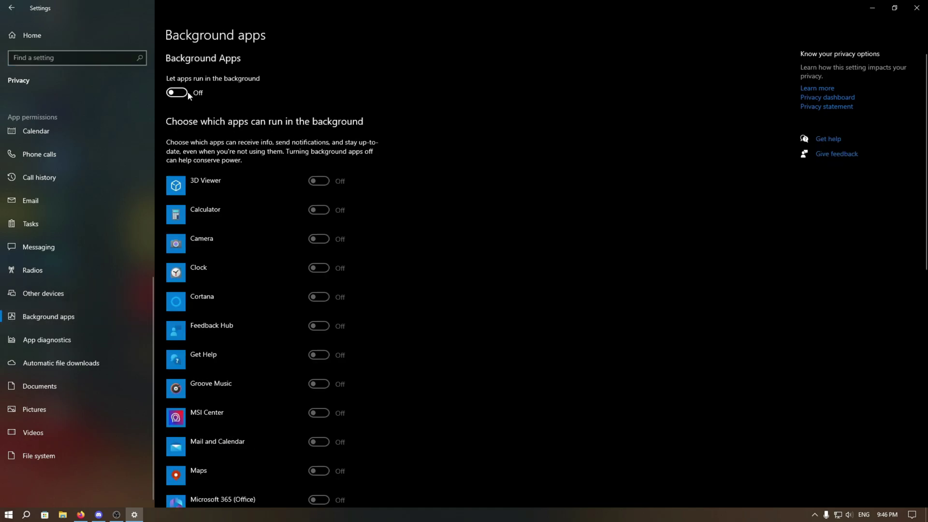
left_click(11, 7)
left_click(917, 8)
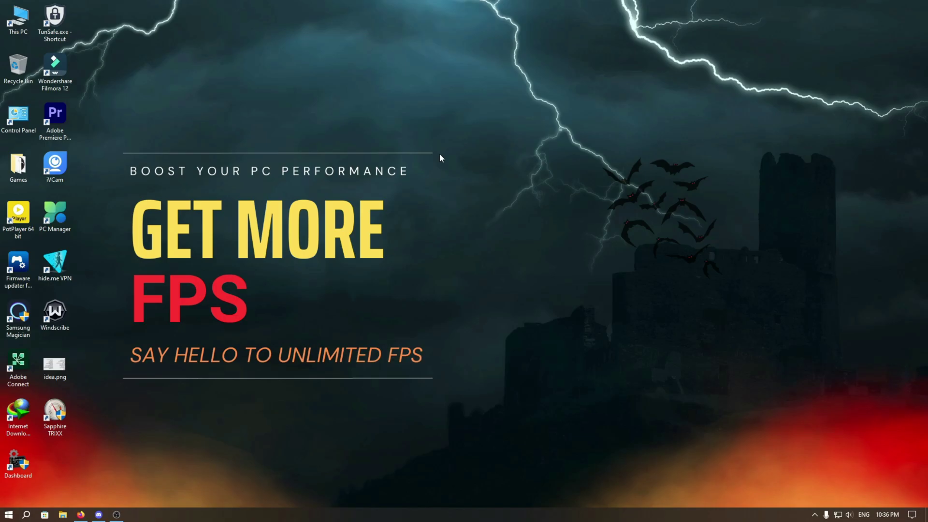
Start Disk Cleanup for Local Disk (C:) from the drive's properties and extend it to system files.
double_click(18, 19)
left_click(360, 171)
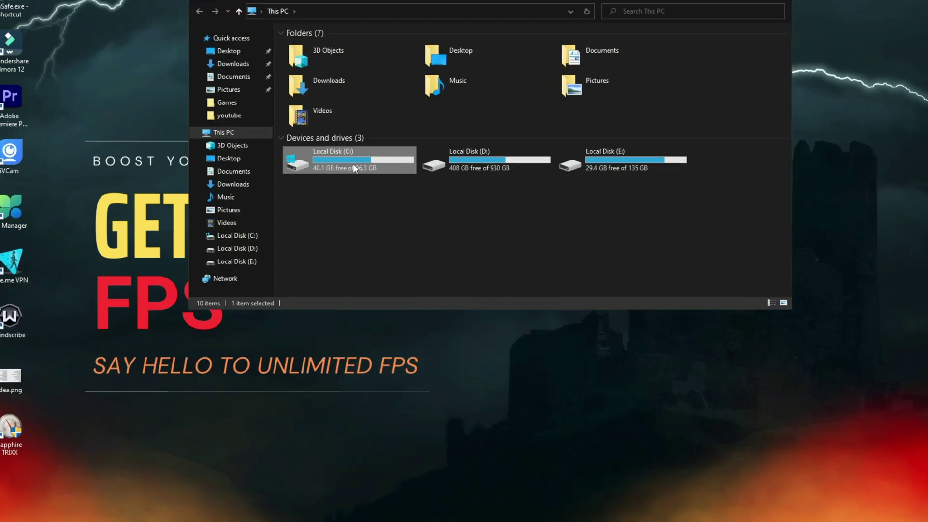
right_click(380, 168)
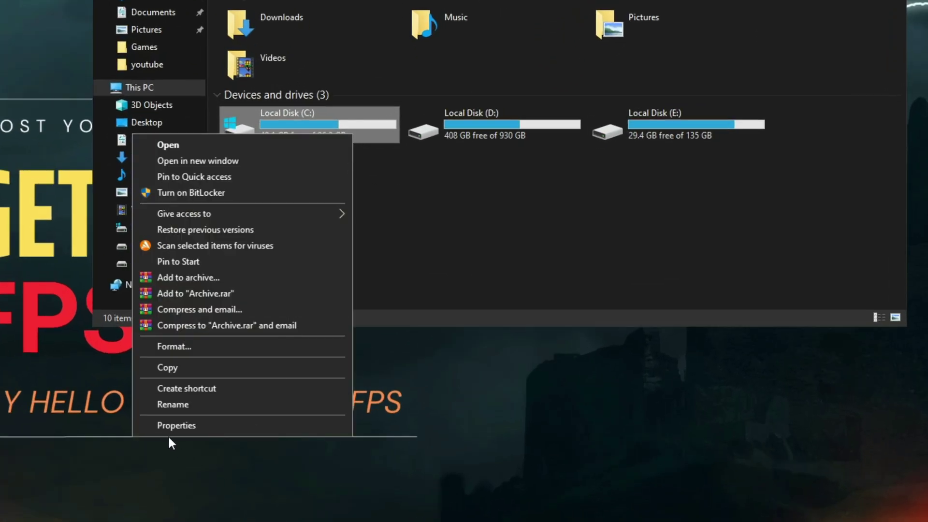
left_click(196, 426)
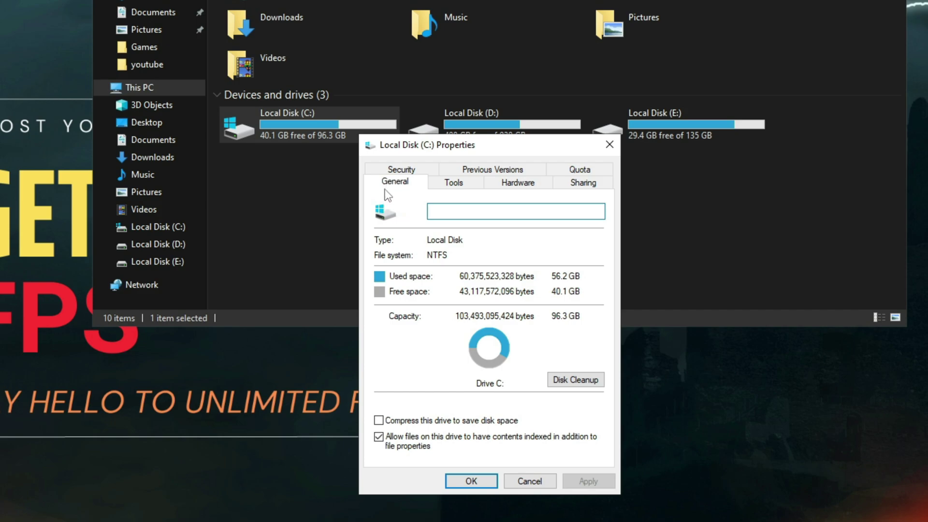
left_click(582, 382)
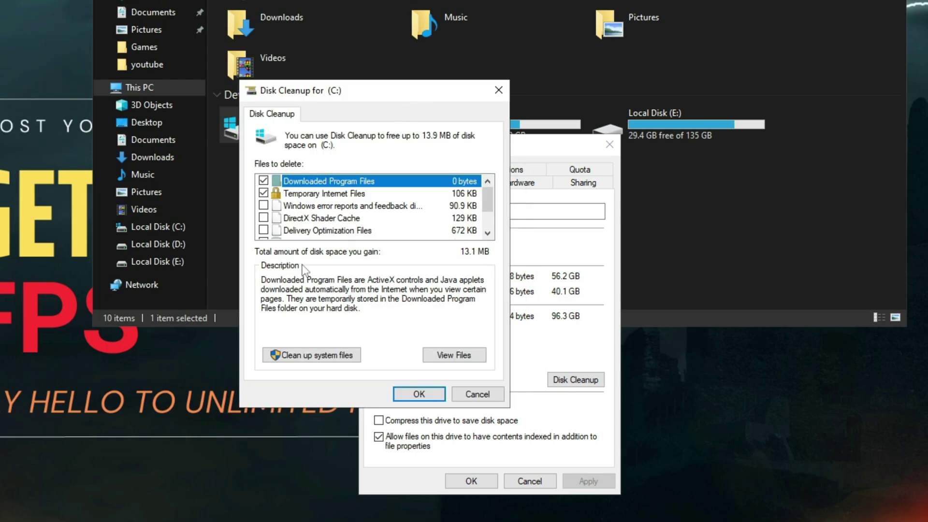
left_click(306, 359)
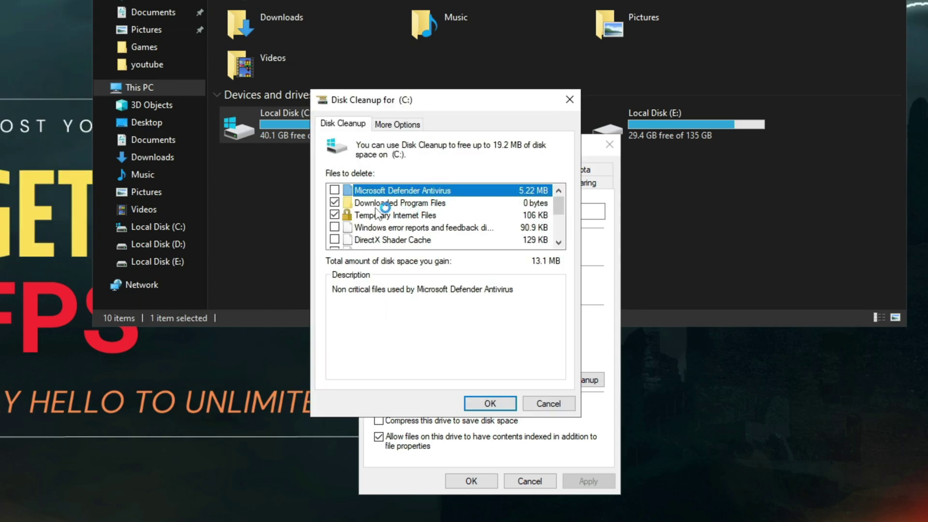
Include Microsoft Defender Antivirus, Windows error reports, DirectX Shader Cache, Language Resource Files, Temporary files and Delivery Optimization Files in the cleanup of drive C.
left_click(334, 190)
left_click(335, 227)
scroll(335, 244, "down", 2)
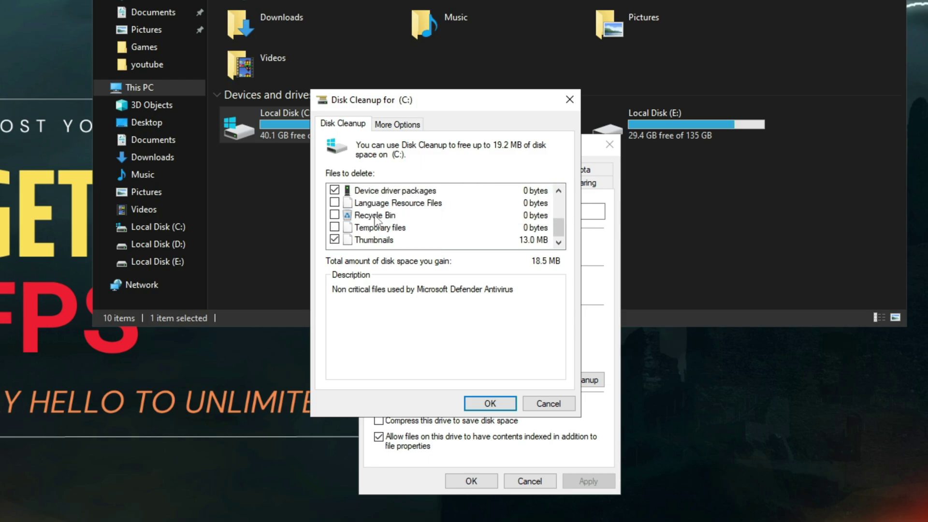
left_click(334, 228)
scroll(443, 226, "up", 1)
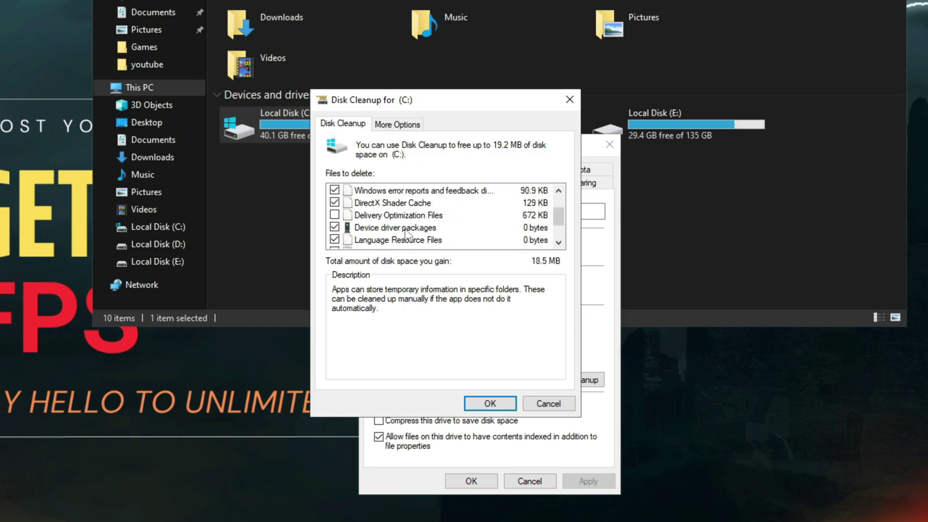
left_click(335, 215)
scroll(385, 213, "up", 1)
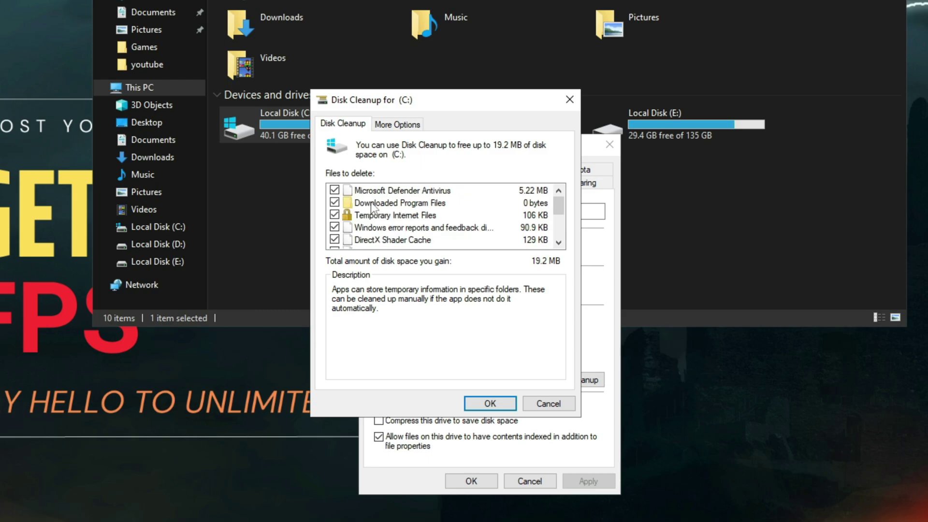
Run the cleanup, confirm permanent deletion of the selected files, and close the properties of drive C.
scroll(494, 232, "down", 2)
left_click(489, 404)
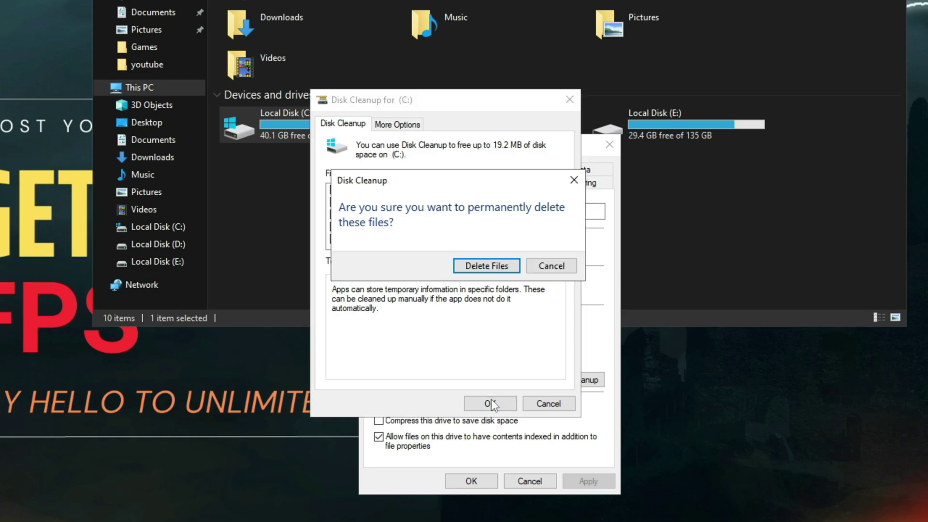
left_click(480, 266)
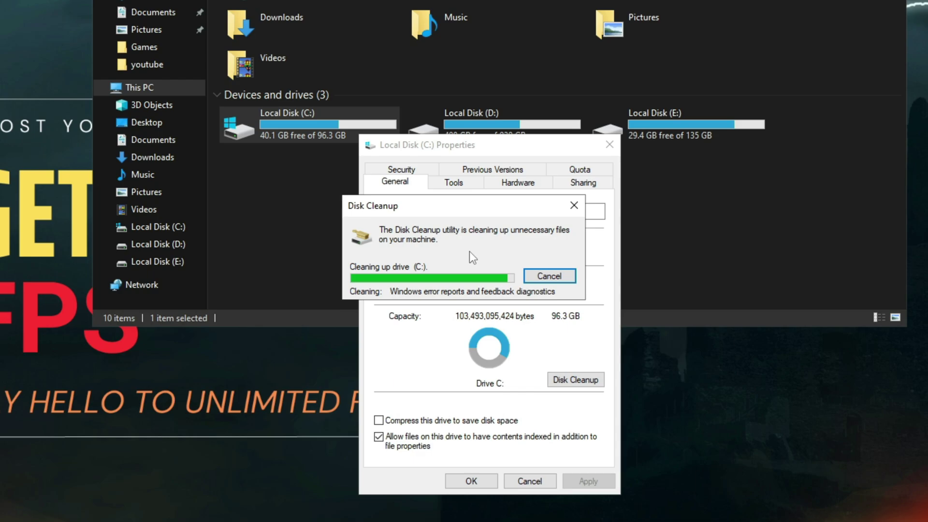
left_click(485, 481)
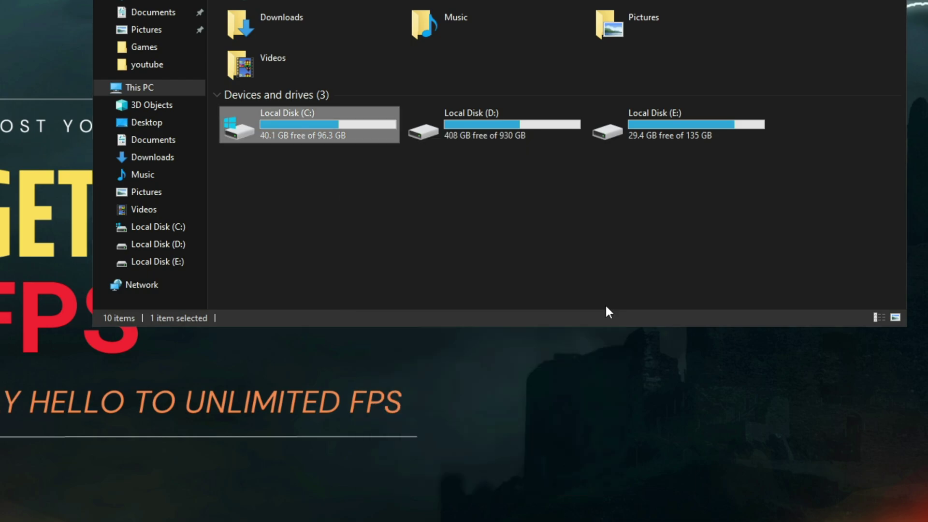
Optimize drive C with the Optimize Drives tool from its properties, and close the dialogs.
right_click(338, 129)
left_click(227, 418)
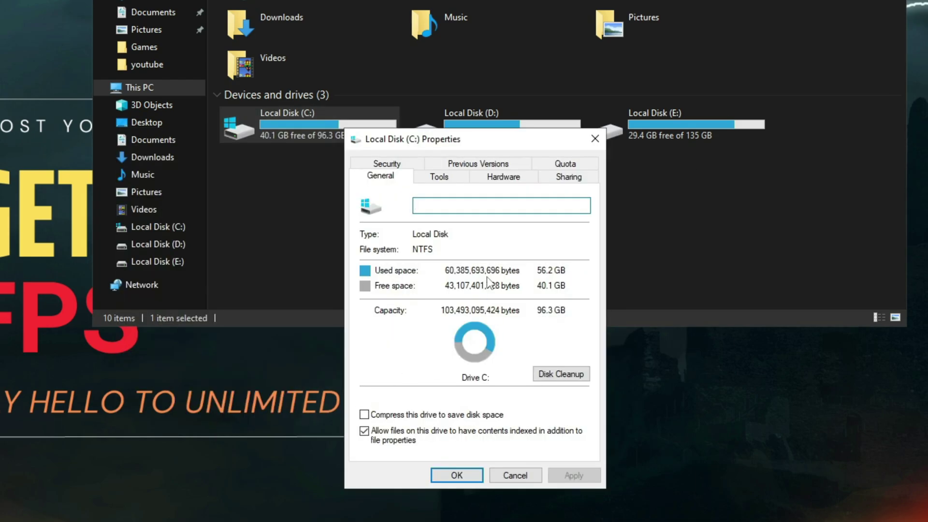
left_click(437, 179)
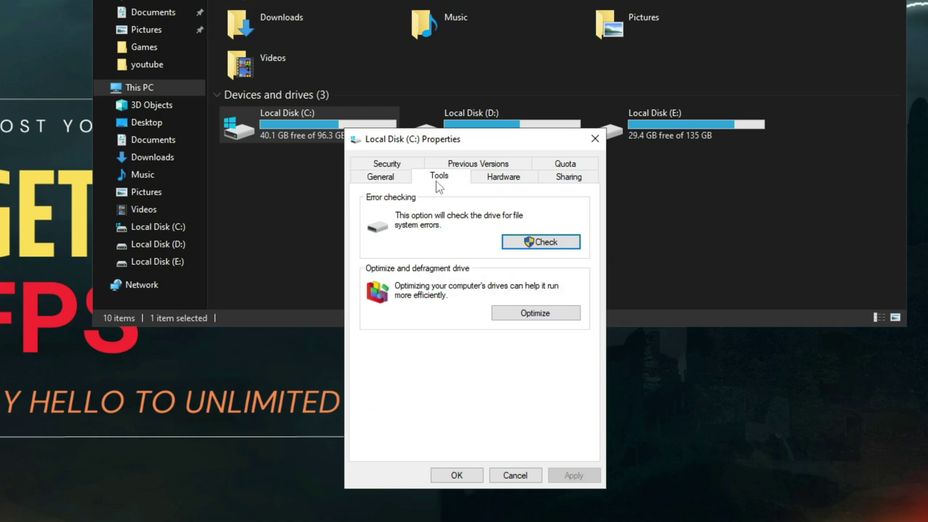
left_click(514, 315)
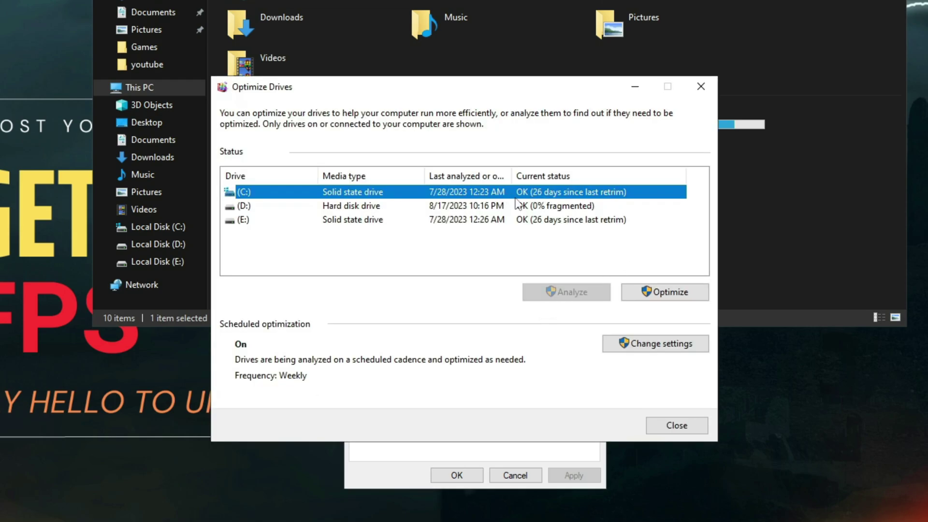
left_click(667, 292)
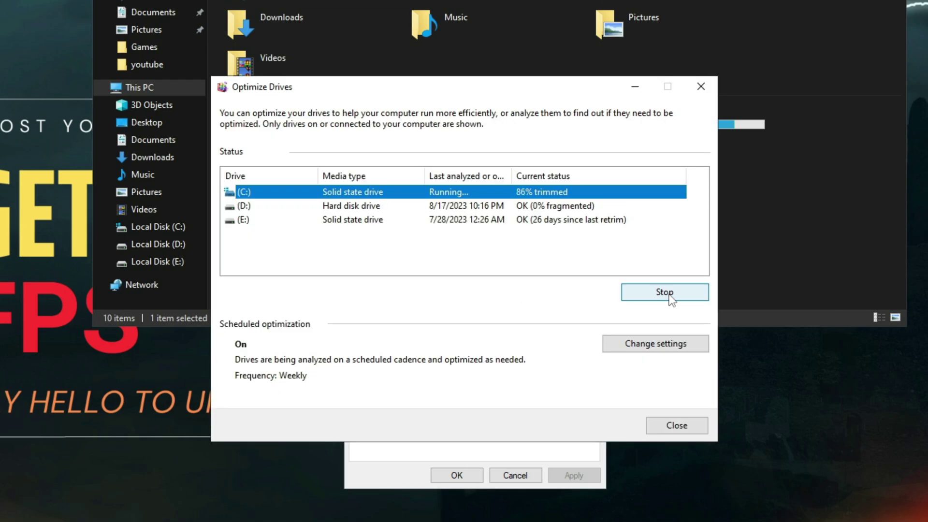
left_click(673, 424)
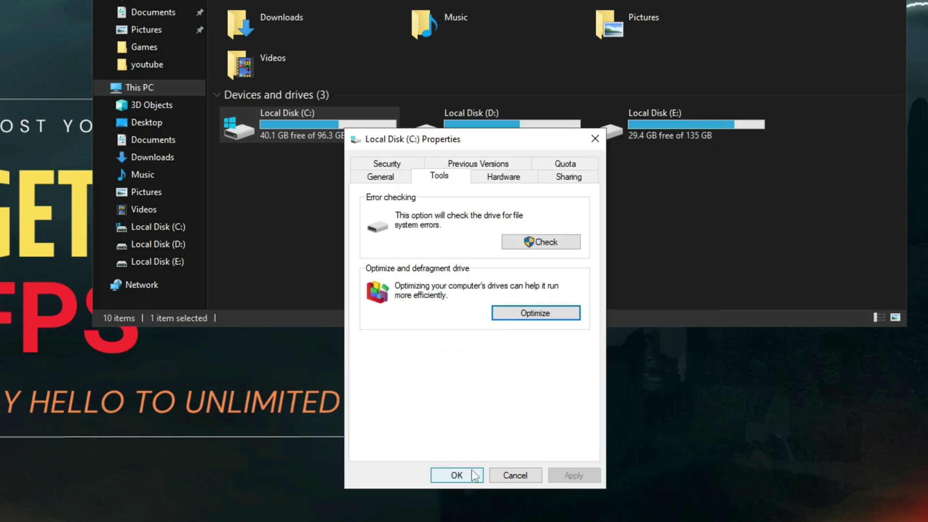
left_click(468, 475)
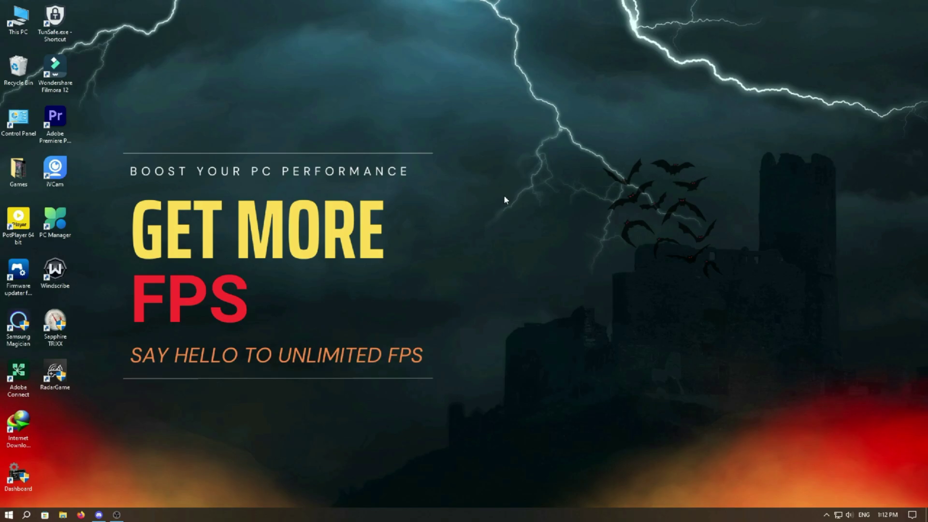
Look up the graphics card model in Task Manager's performance details for GPU 0, and close Task Manager.
right_click(488, 515)
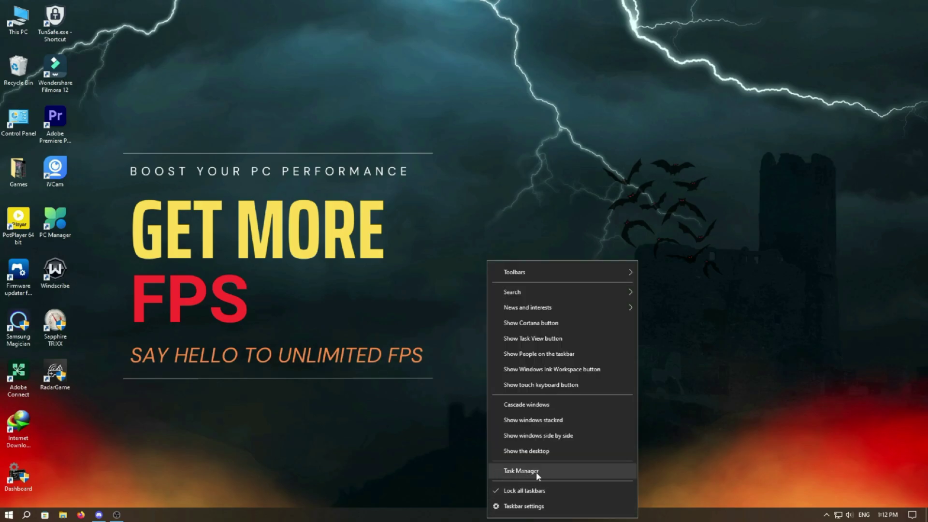
left_click(521, 471)
left_click(373, 42)
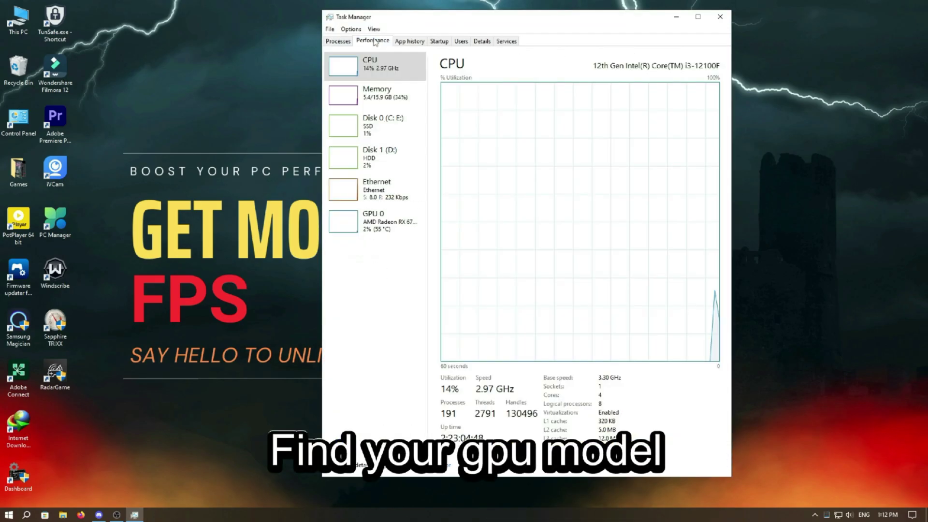
left_click(411, 233)
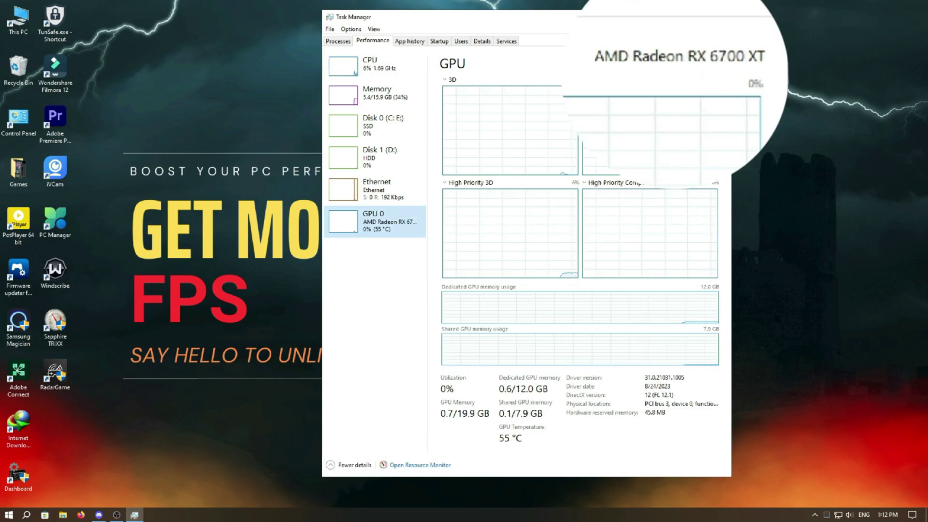
left_click(719, 21)
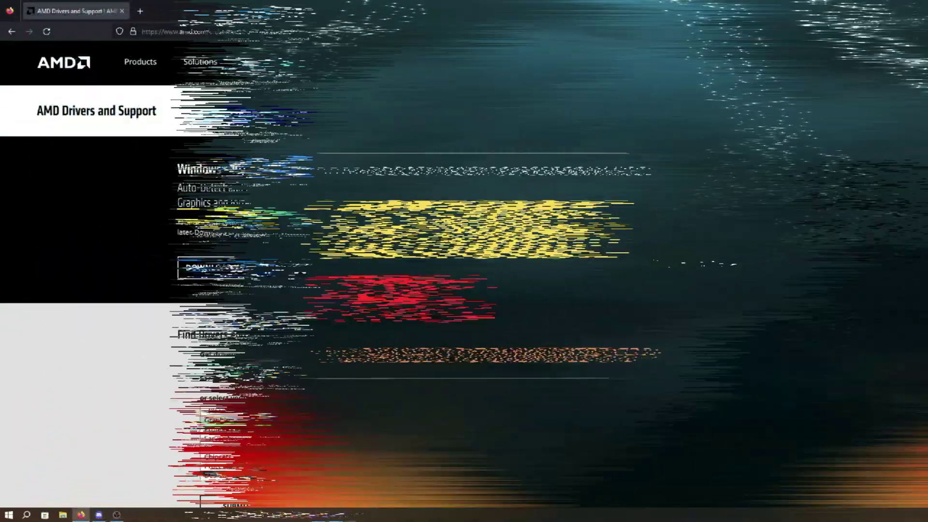
Select Graphics, AMD Radeon RX 6000 Series, RX 6700 Series and RX 6700 XT as the product, and submit the driver search.
scroll(633, 344, "down", 4)
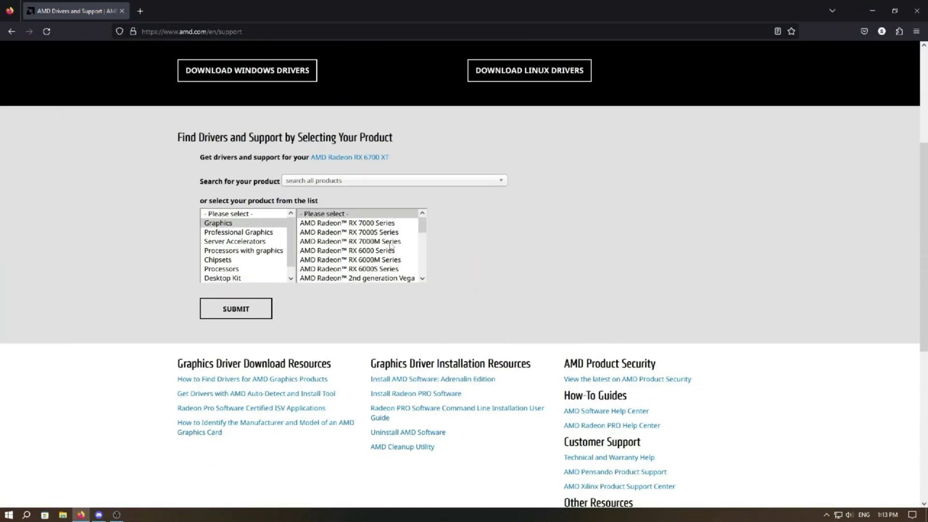
left_click(365, 253)
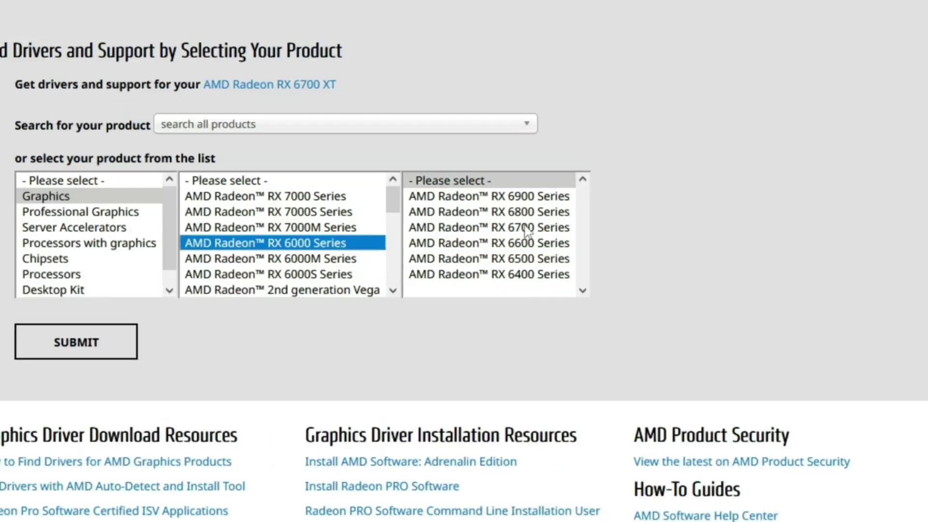
left_click(546, 232)
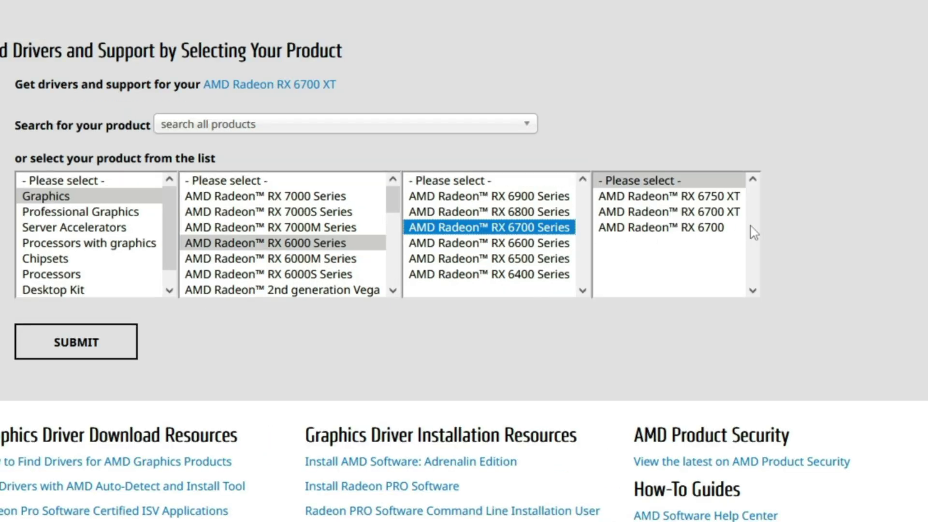
left_click(704, 213)
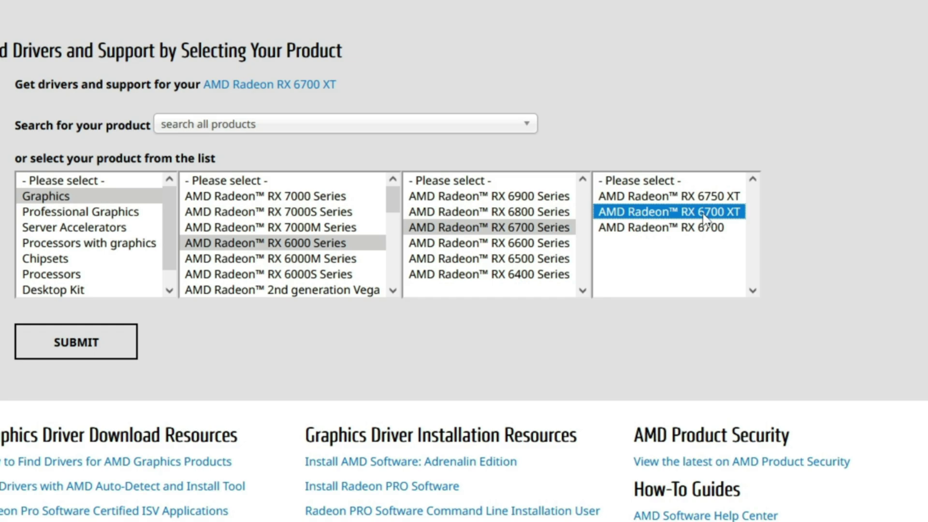
left_click(117, 356)
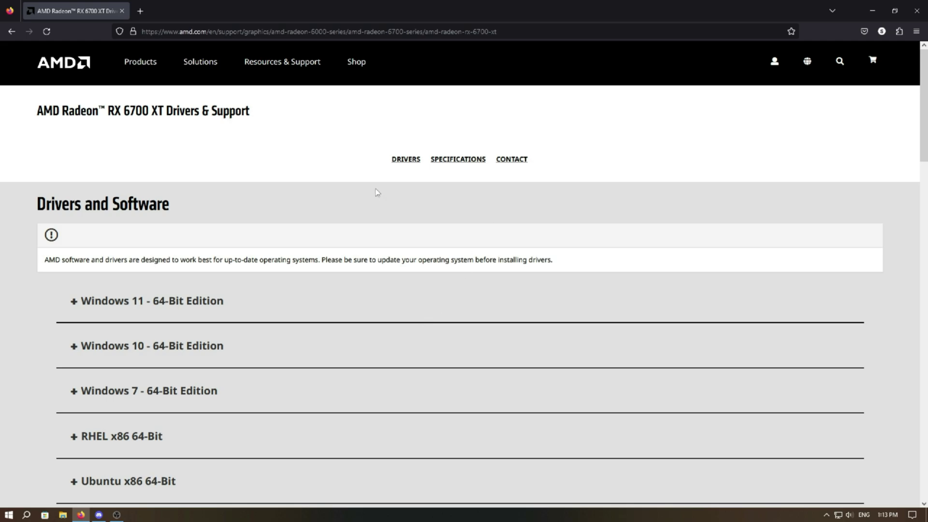
Expand the Windows 10 - 64-Bit Edition drivers and examine the recommended revision of AMD Software: Adrenalin Edition.
scroll(280, 187, "down", 1)
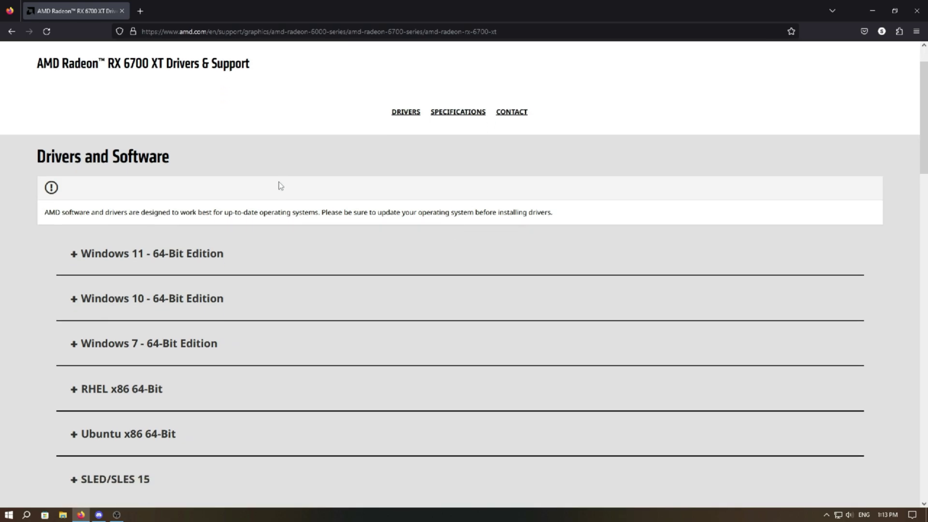
left_click(146, 300)
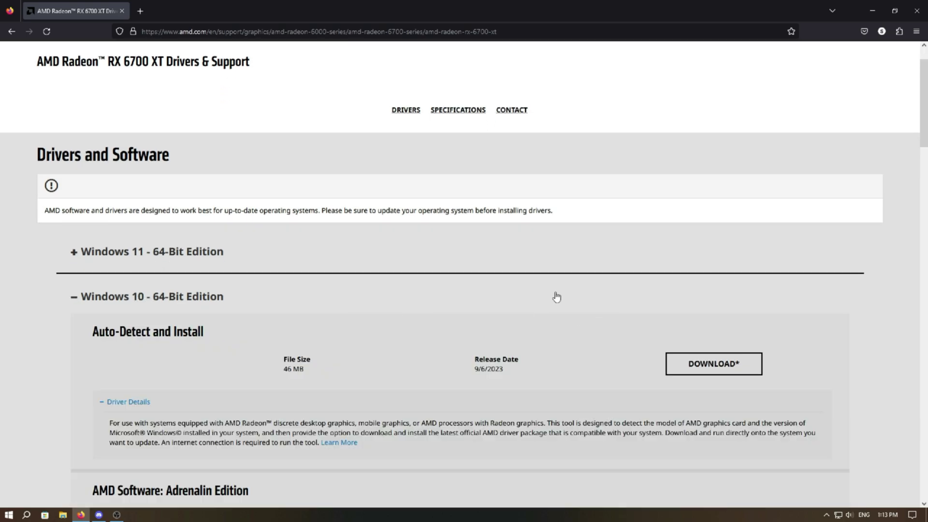
scroll(556, 298, "down", 3)
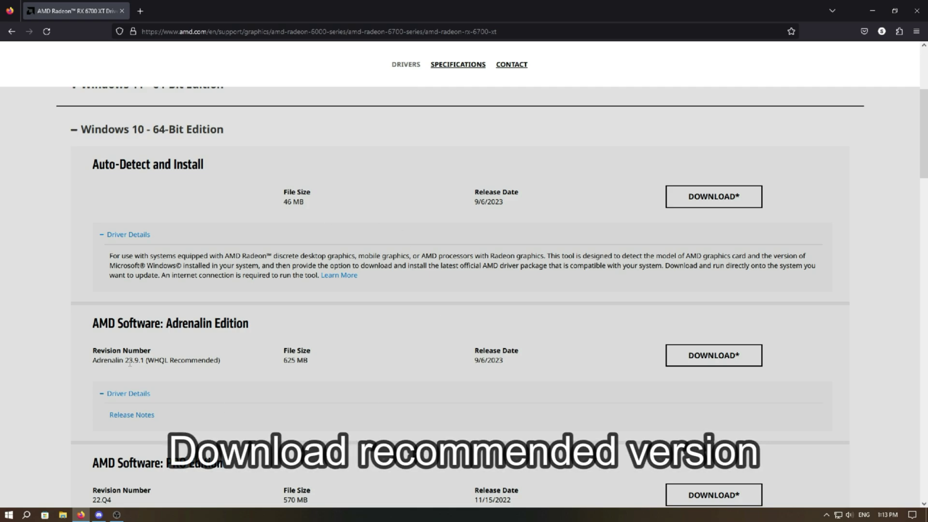
left_click_drag(94, 364, 159, 362)
left_click_drag(215, 370, 221, 364)
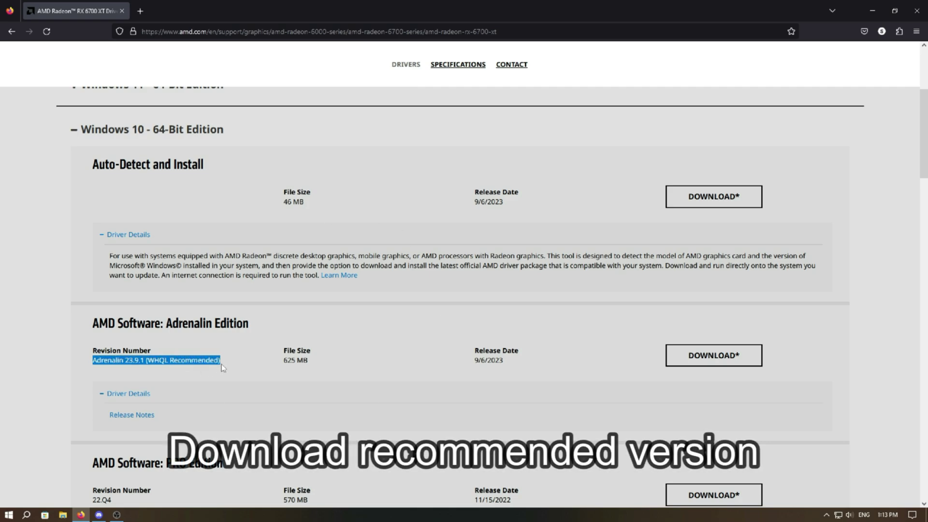
left_click(223, 365)
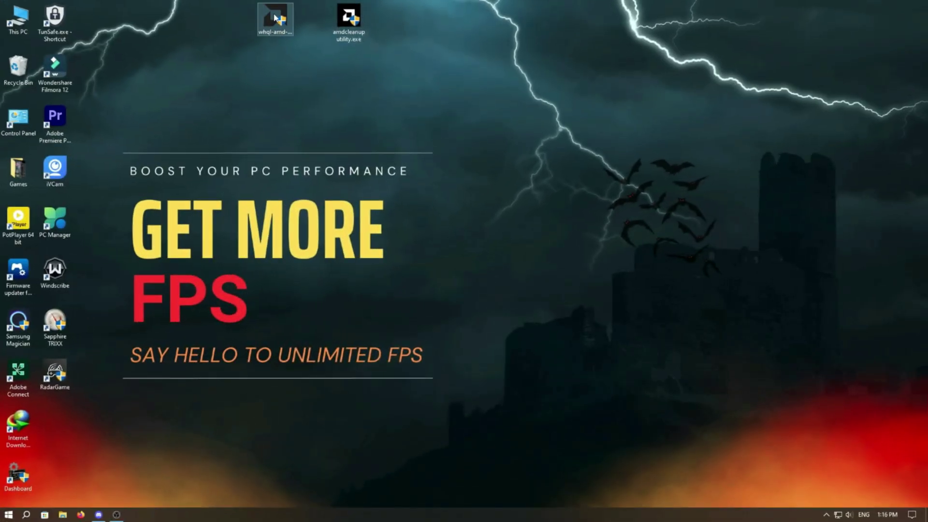
Launch the downloaded Adrenalin installer from the desktop, disallow data collection, and choose Full Install as the install type.
left_click(275, 19)
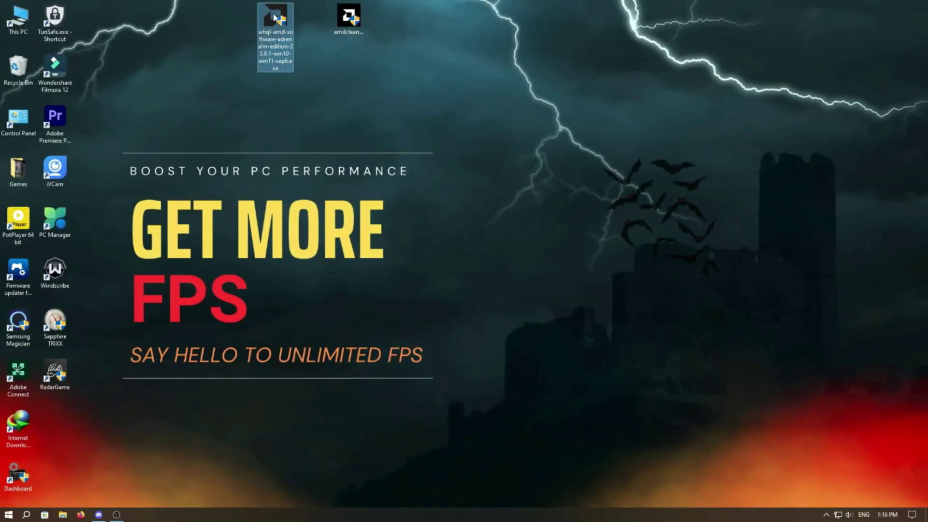
double_click(274, 19)
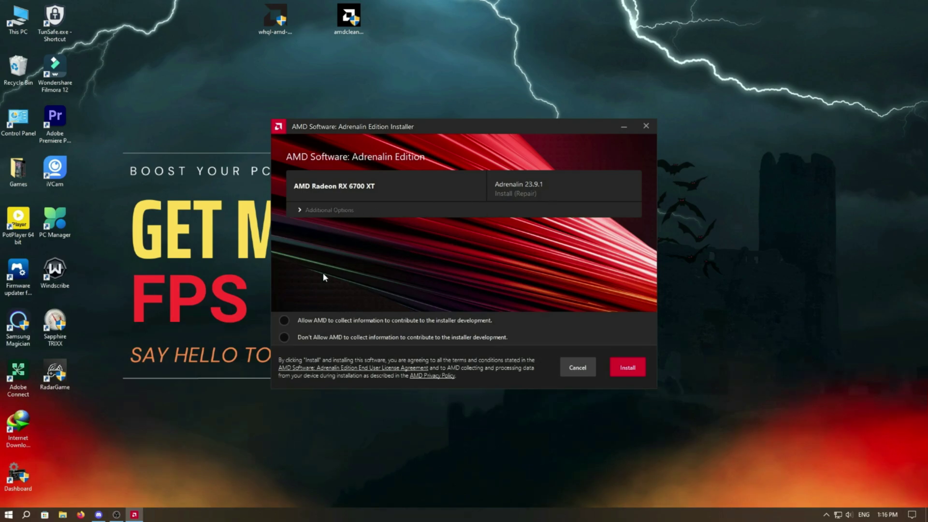
left_click(305, 210)
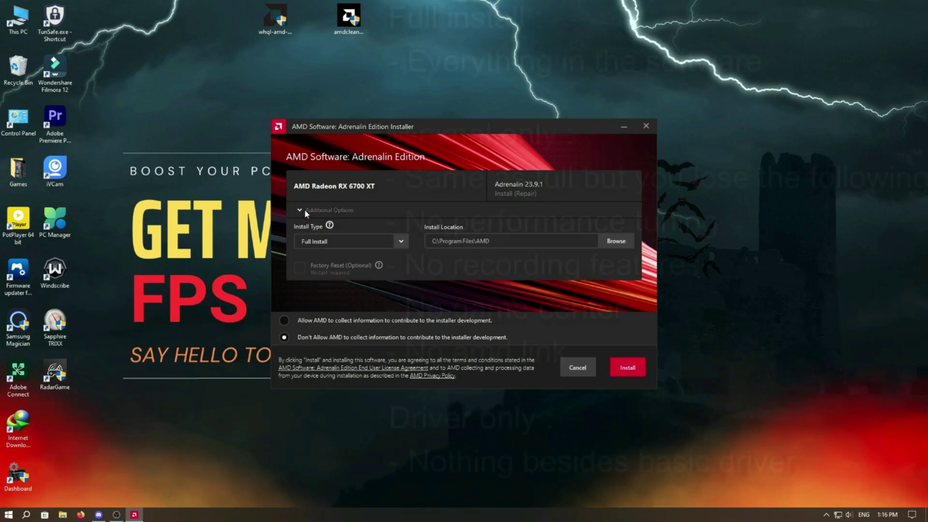
left_click(338, 241)
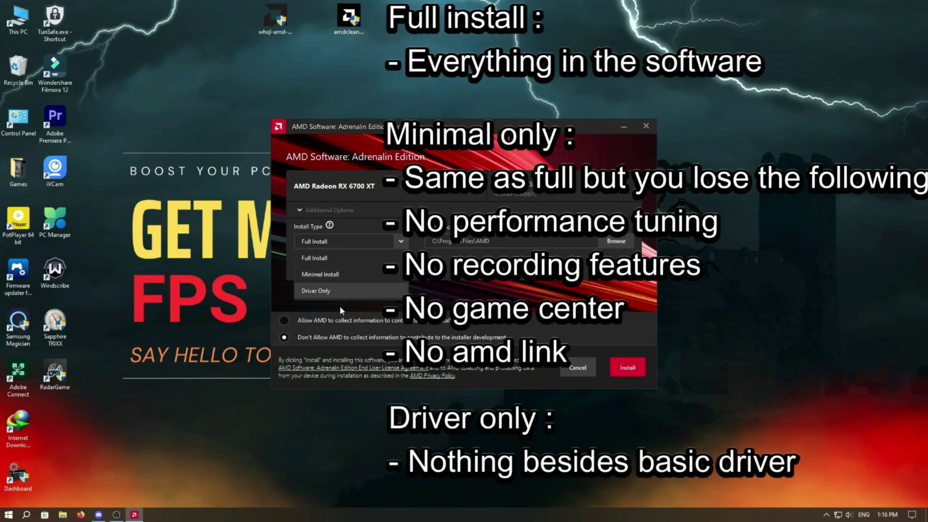
left_click(357, 260)
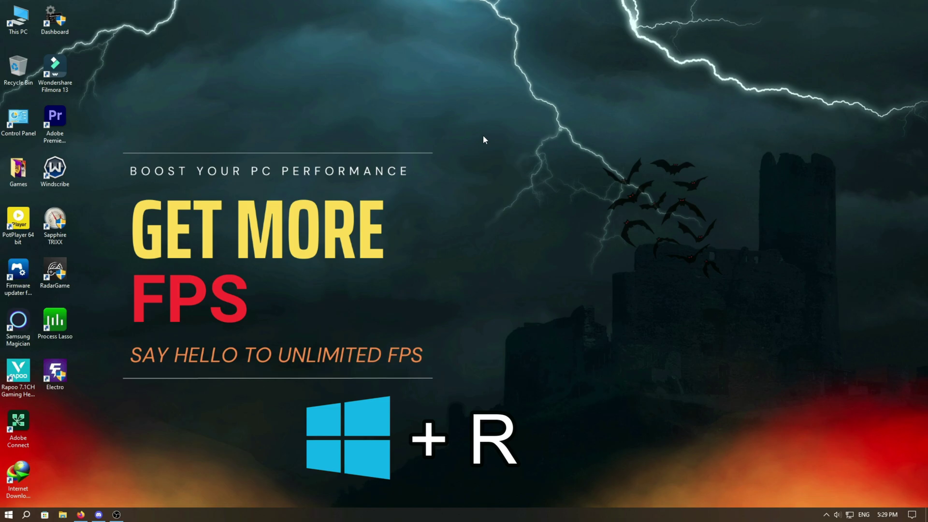
Open System Configuration with msconfig, sort its services by name, and widen the Service column.
key("super+r")
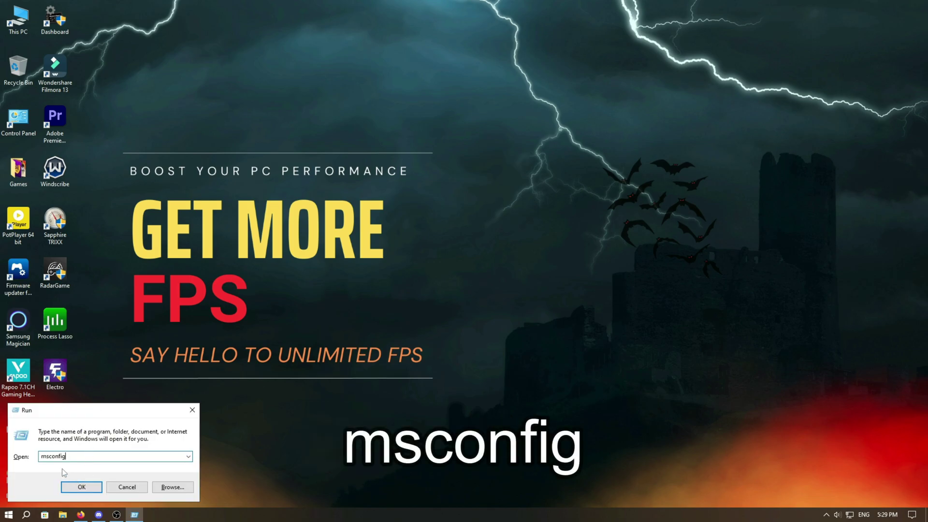
left_click(84, 488)
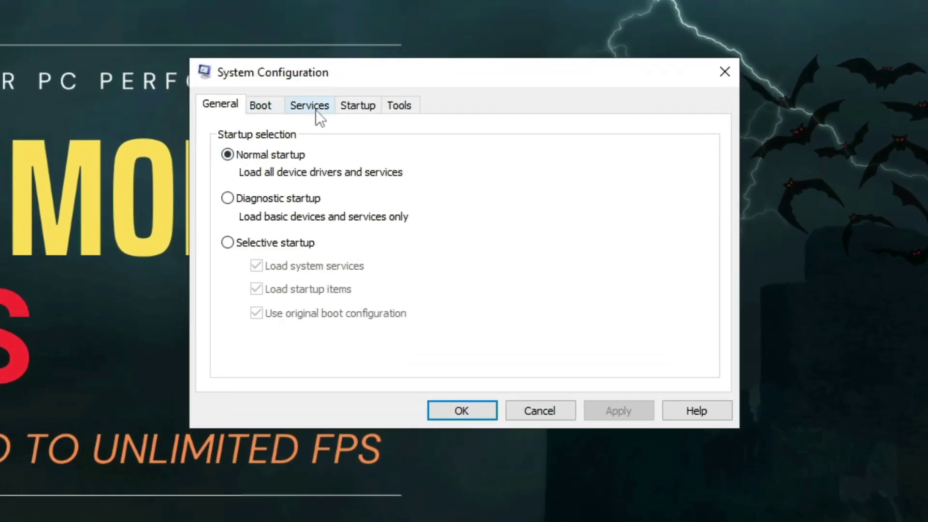
left_click(315, 110)
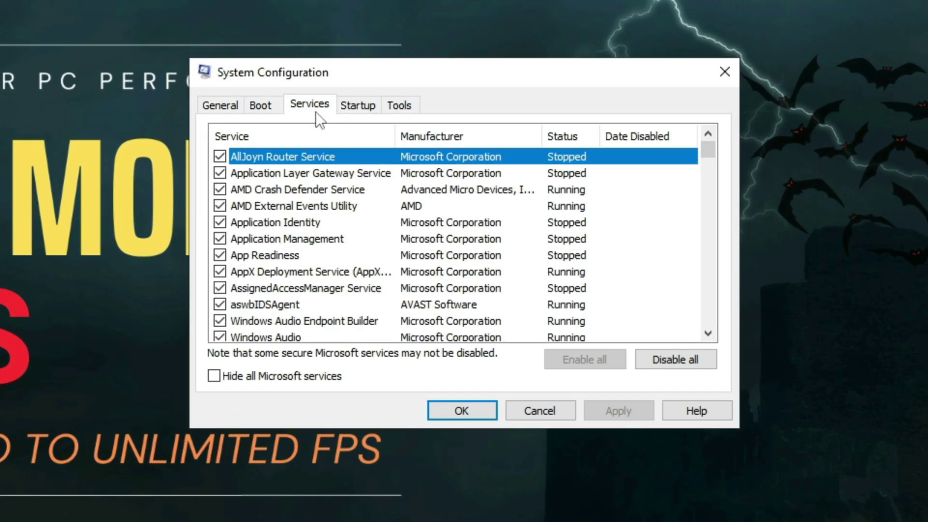
left_click(321, 135)
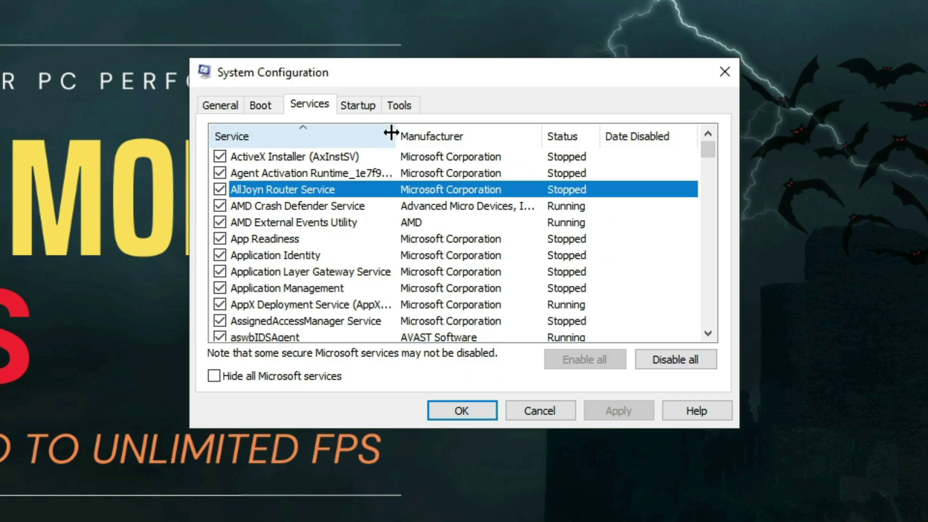
left_click_drag(389, 135, 433, 136)
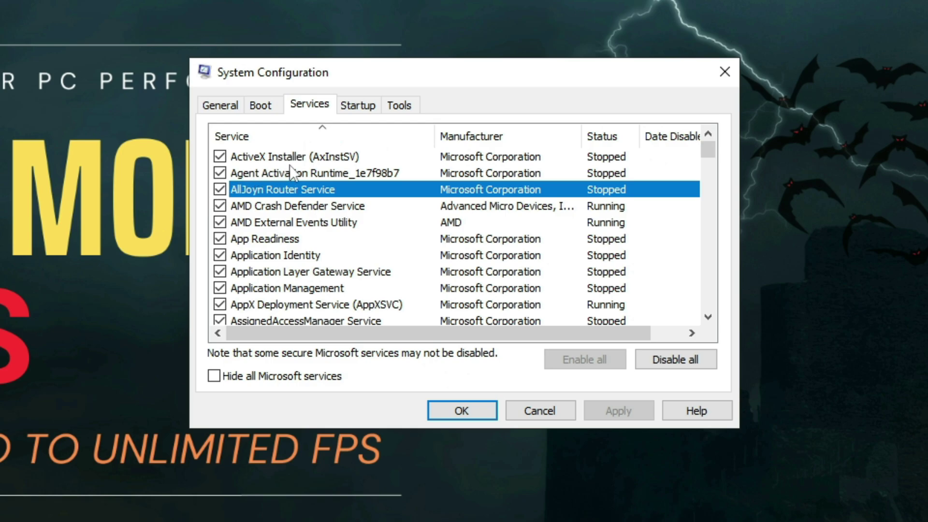
Review the AVCTP service in the services list, and disable BitLocker Drive Encryption Service.
scroll(301, 163, "down", 3)
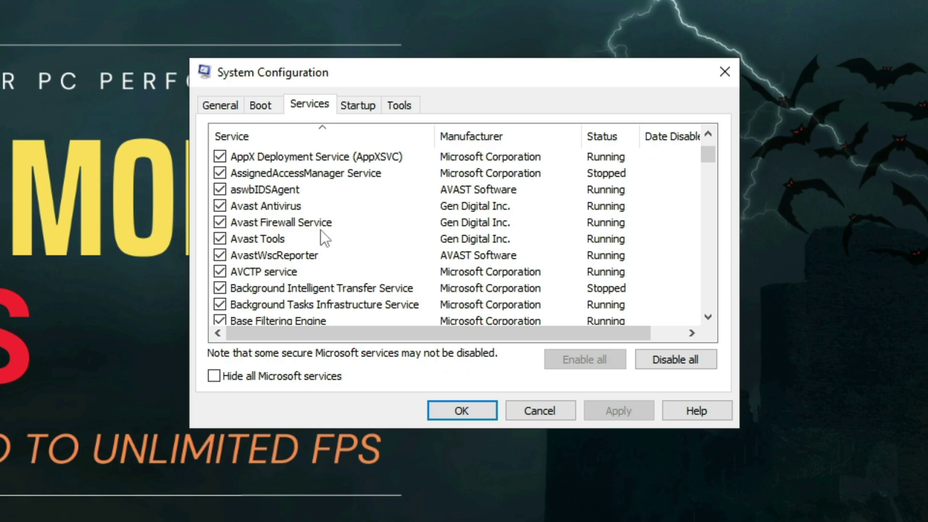
left_click(303, 277)
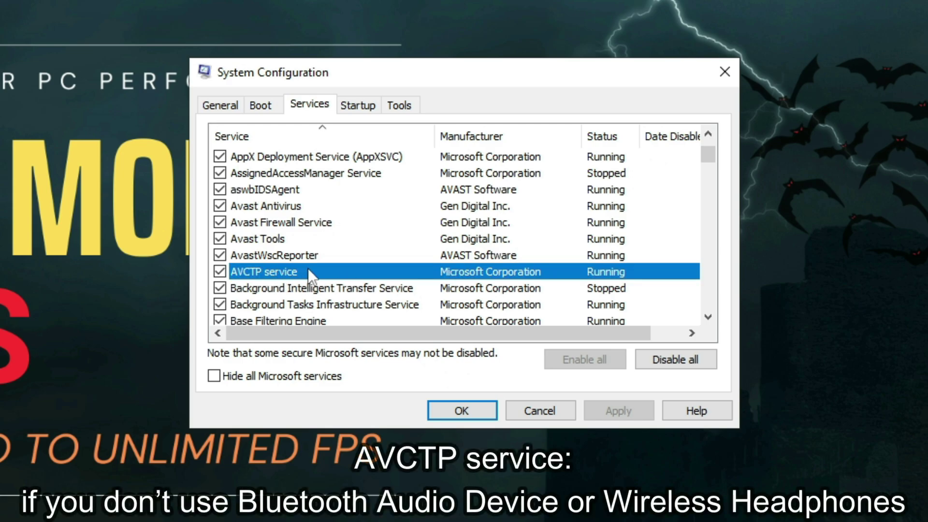
scroll(315, 264, "down", 2)
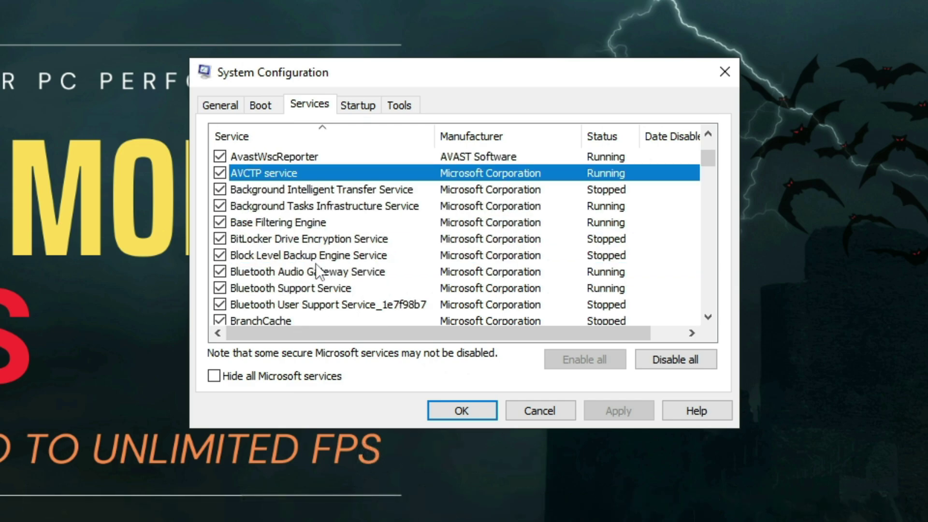
left_click(324, 240)
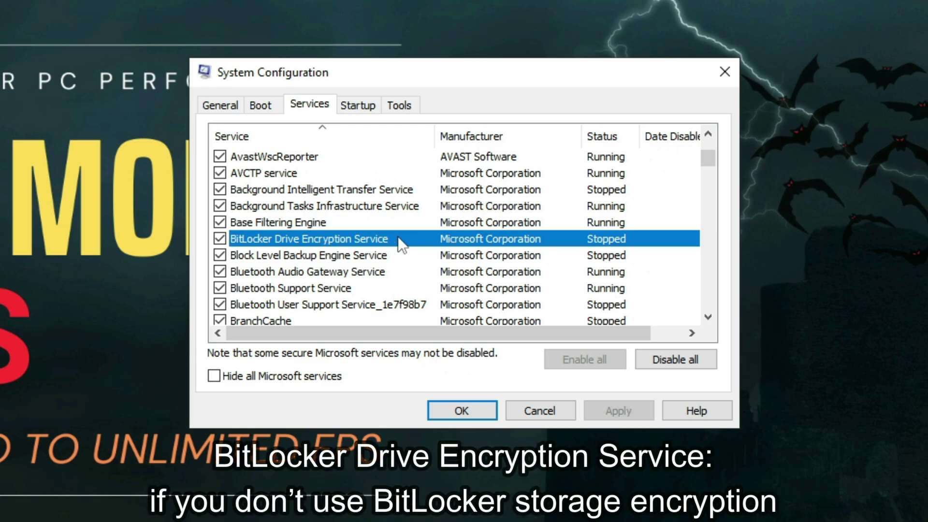
left_click(220, 239)
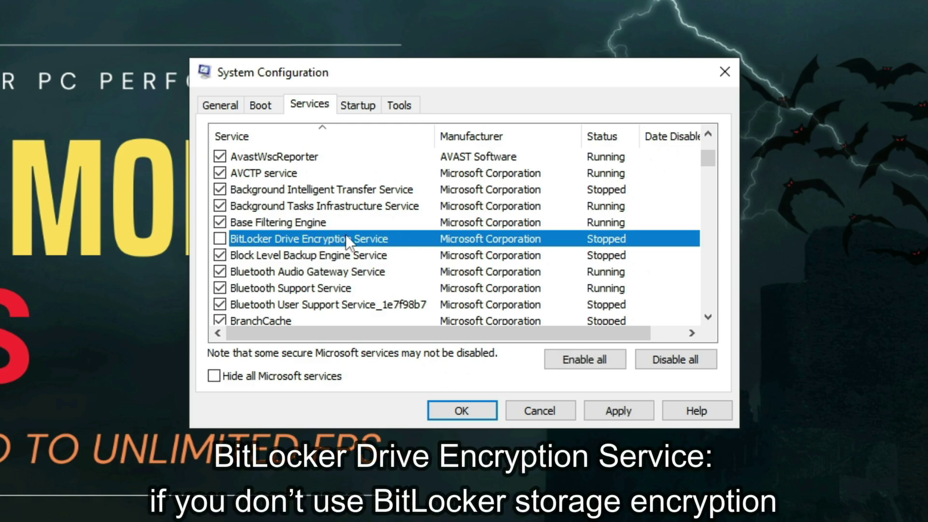
Review the Bluetooth Support Service, and disable the Connected User Experiences and Telemetry service.
scroll(347, 235, "down", 1)
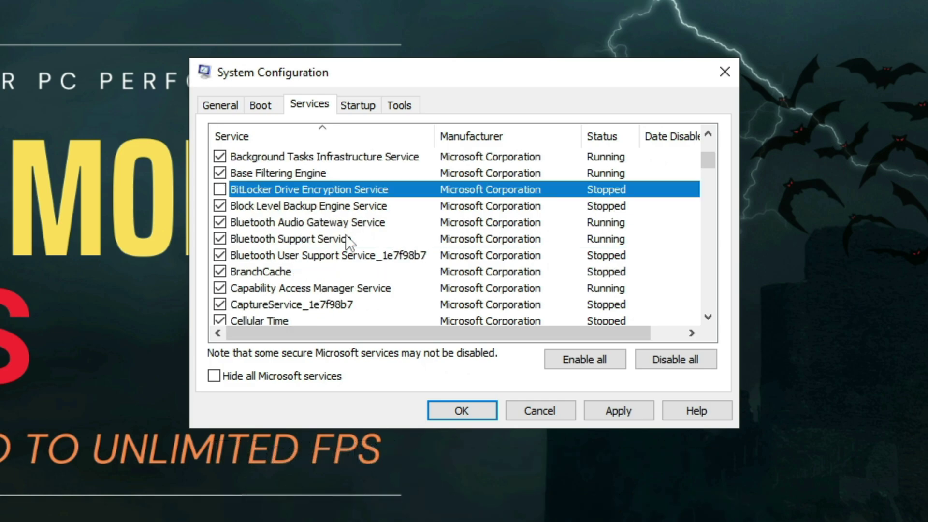
left_click(337, 239)
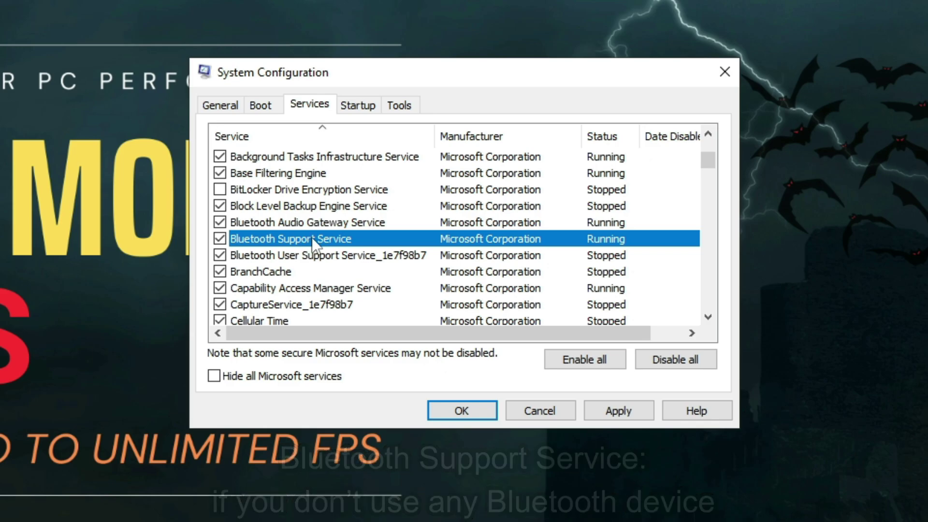
scroll(312, 237, "down", 1)
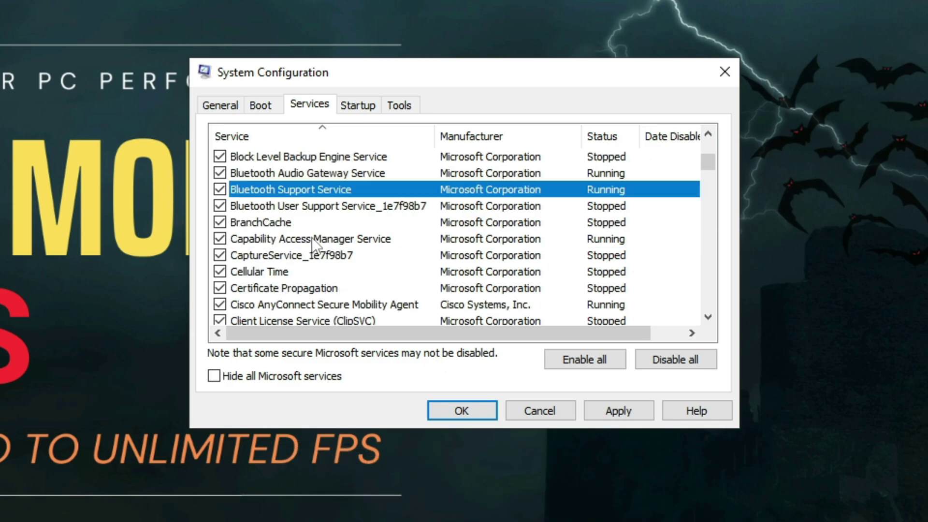
scroll(313, 242, "down", 1)
scroll(323, 237, "down", 2)
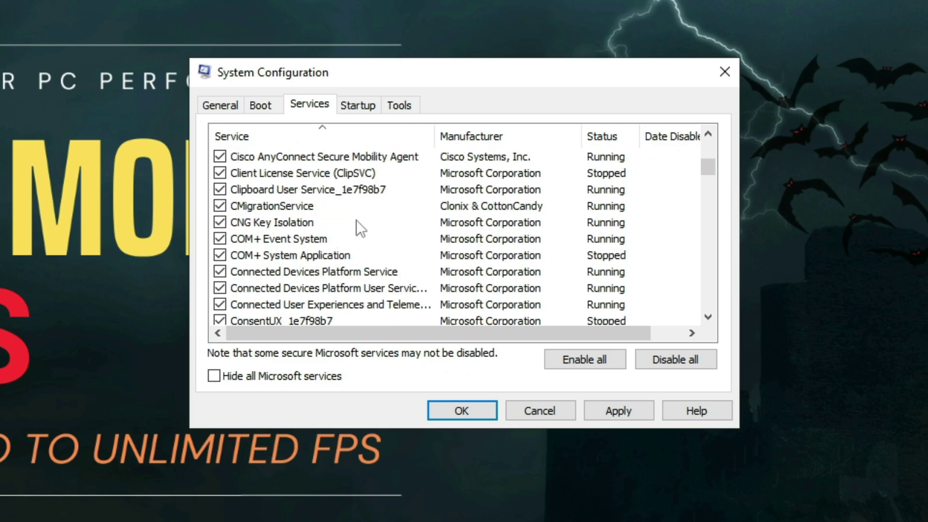
scroll(356, 220, "down", 1)
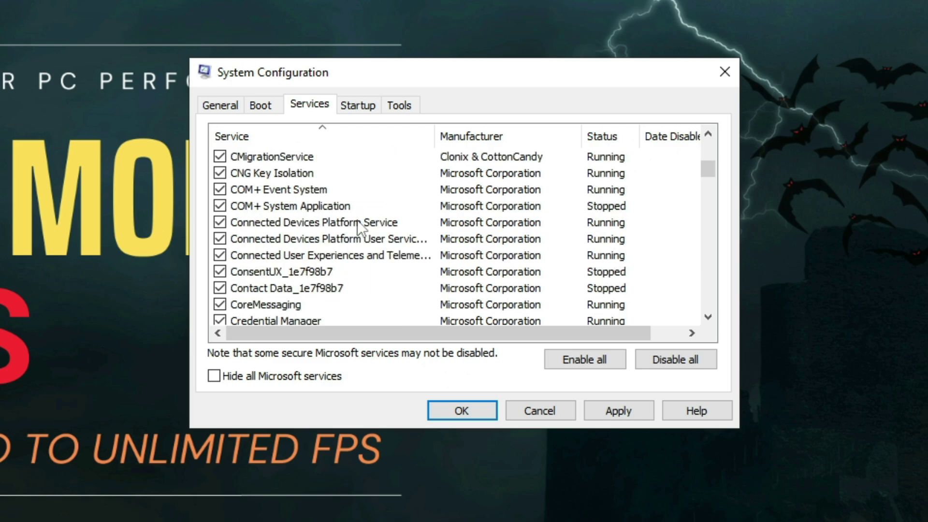
left_click(350, 256)
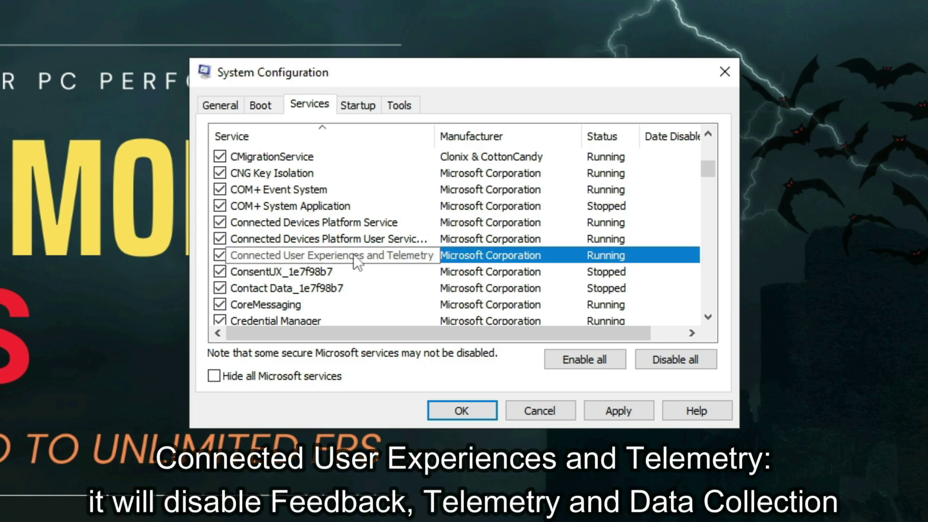
left_click(219, 258)
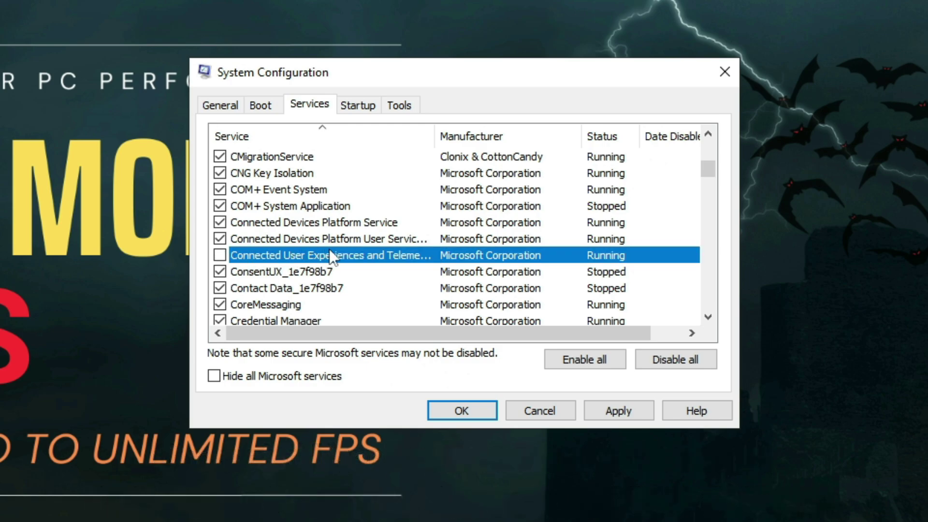
Review the Distributed Link Tracking Client service, and disable the Downloaded Maps Manager service.
scroll(335, 250, "down", 3)
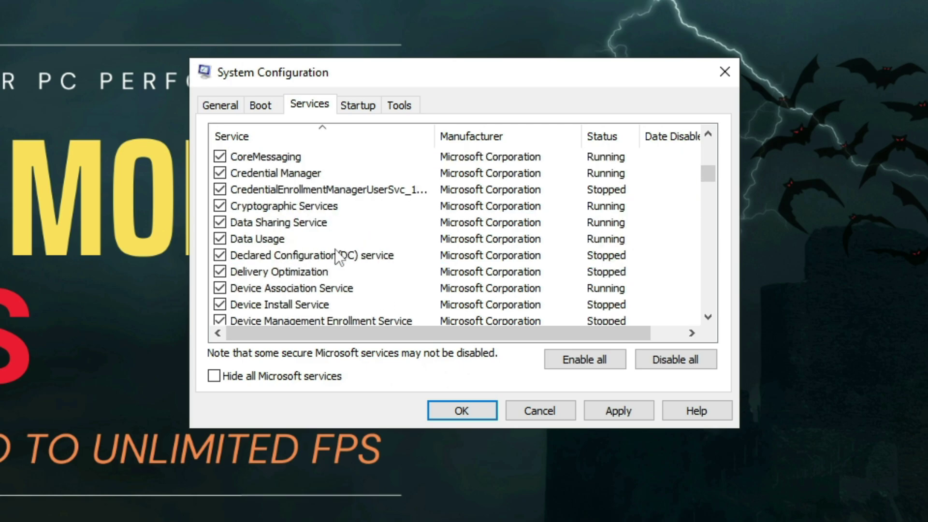
scroll(350, 237, "down", 5)
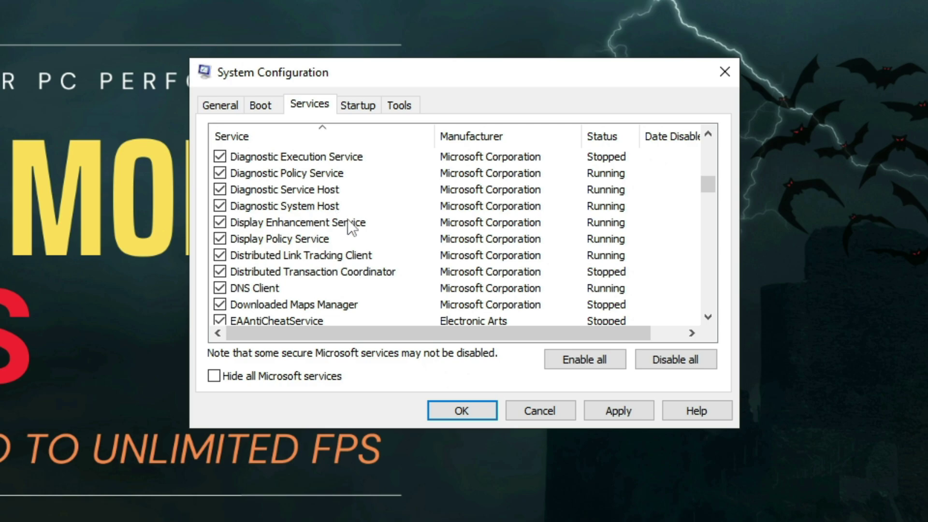
left_click(316, 257)
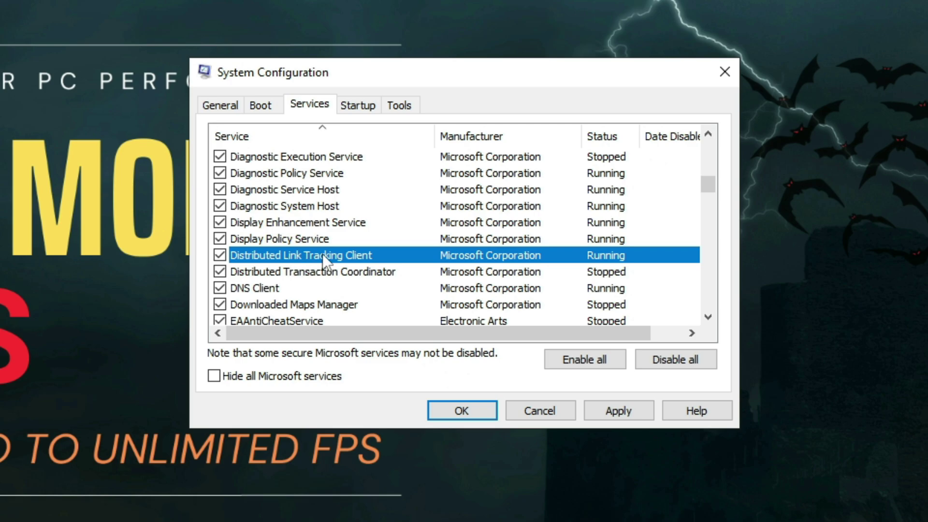
scroll(324, 262, "down", 1)
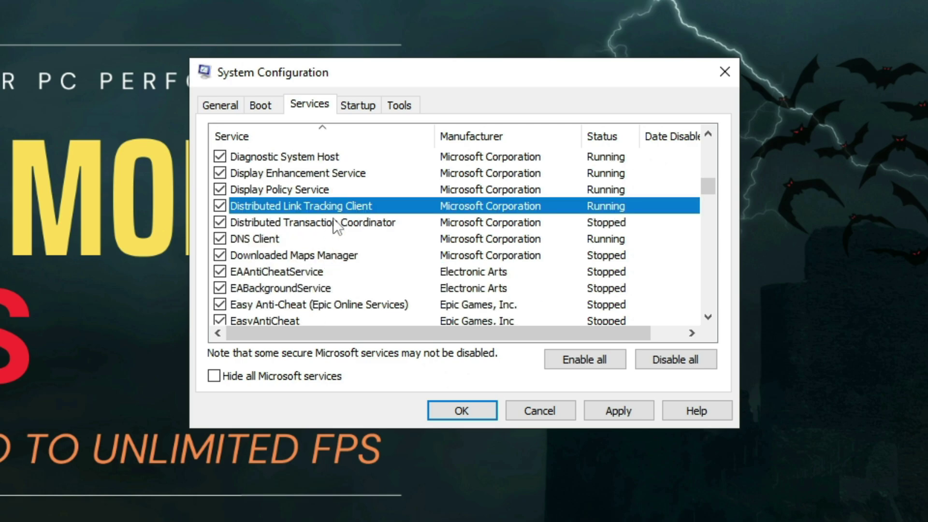
left_click(318, 255)
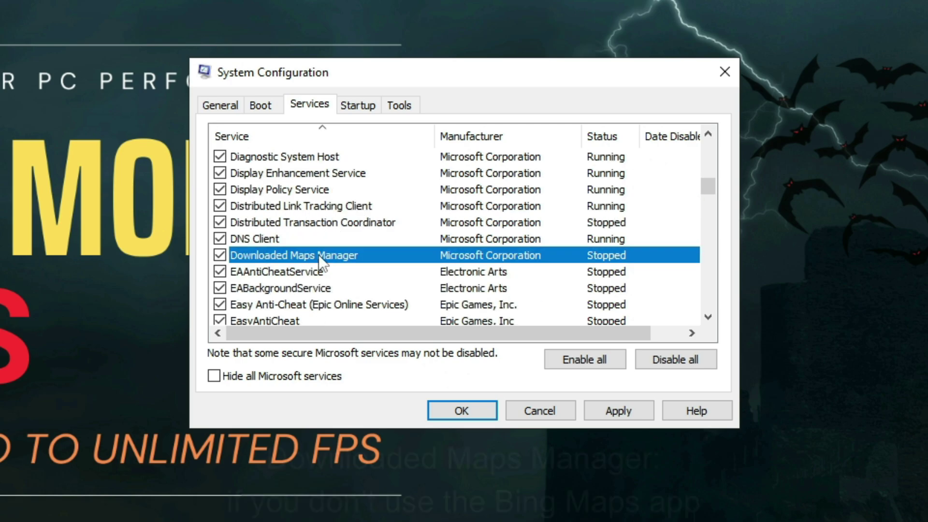
left_click(220, 256)
Review the File History Service entry in the services list.
scroll(314, 251, "down", 1)
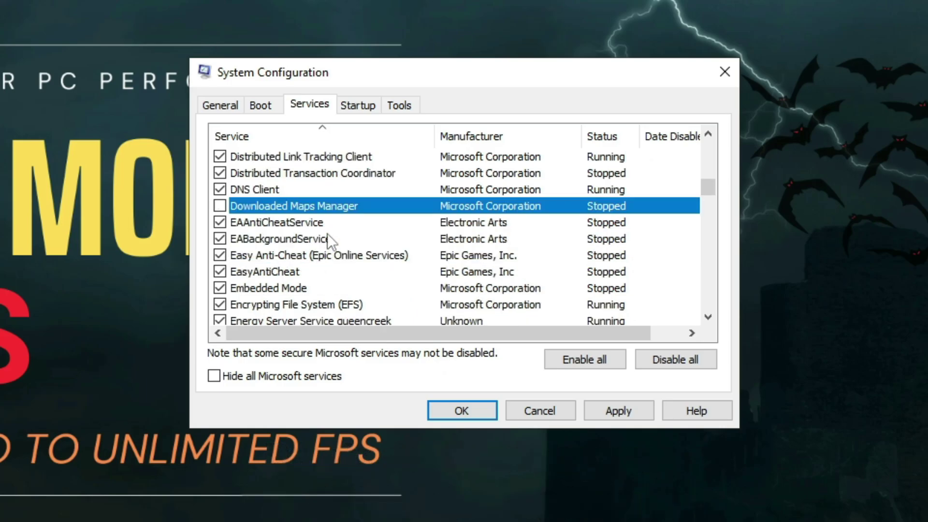
scroll(327, 233, "down", 1)
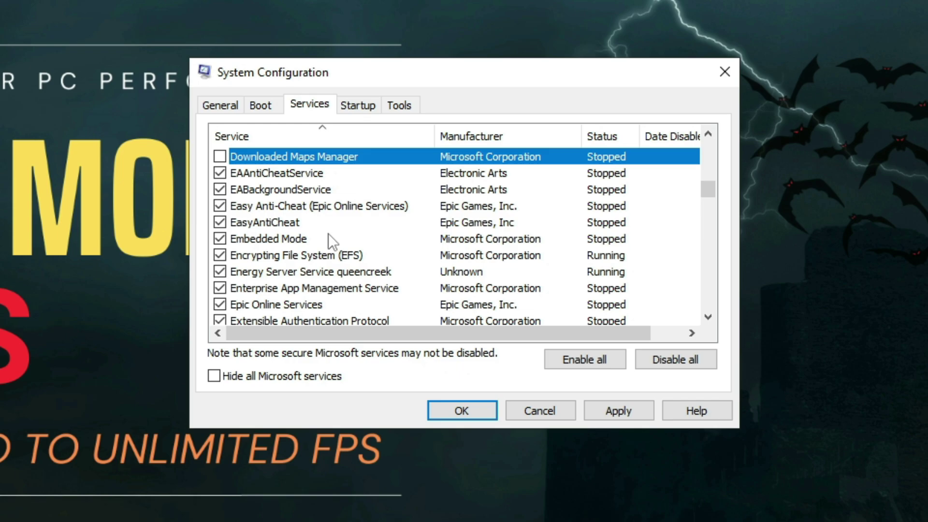
scroll(328, 233, "down", 2)
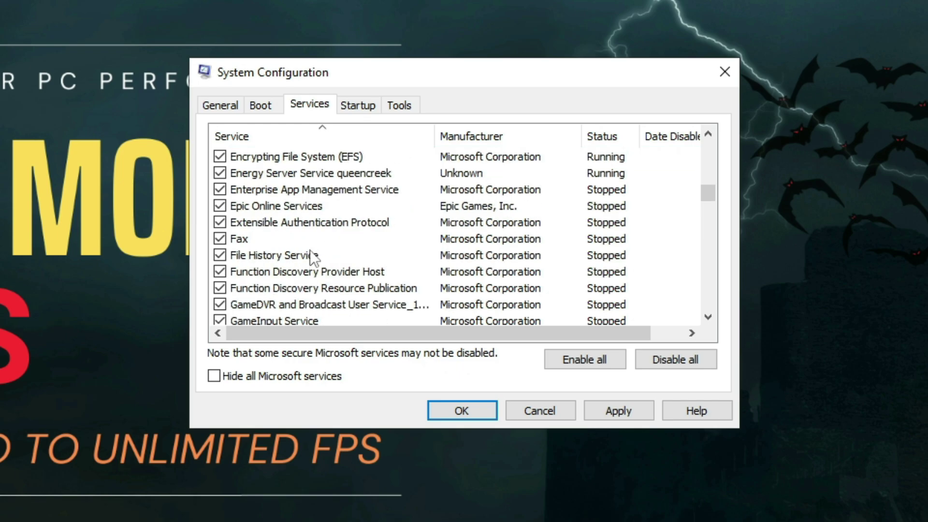
left_click(300, 257)
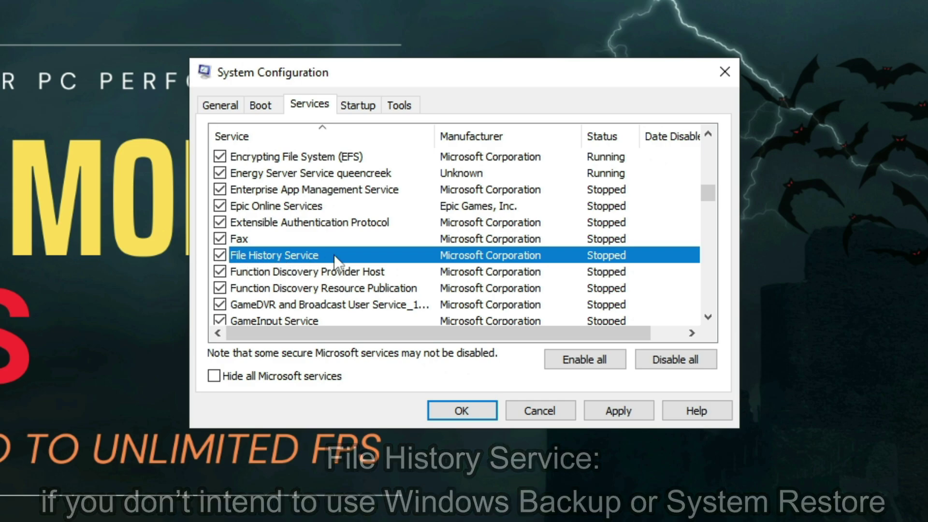
scroll(335, 255, "down", 1)
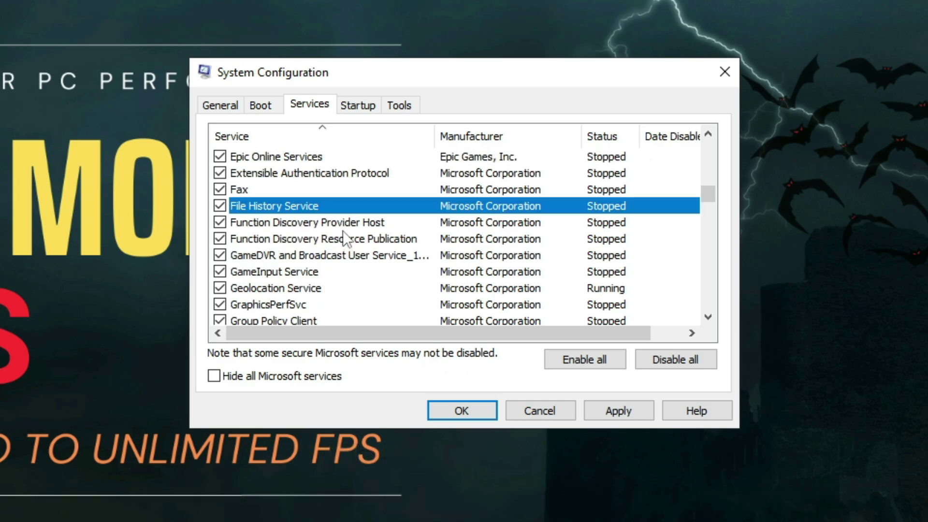
Disable the IP Helper and Internet Connection Sharing (ICS) services.
scroll(344, 231, "down", 6)
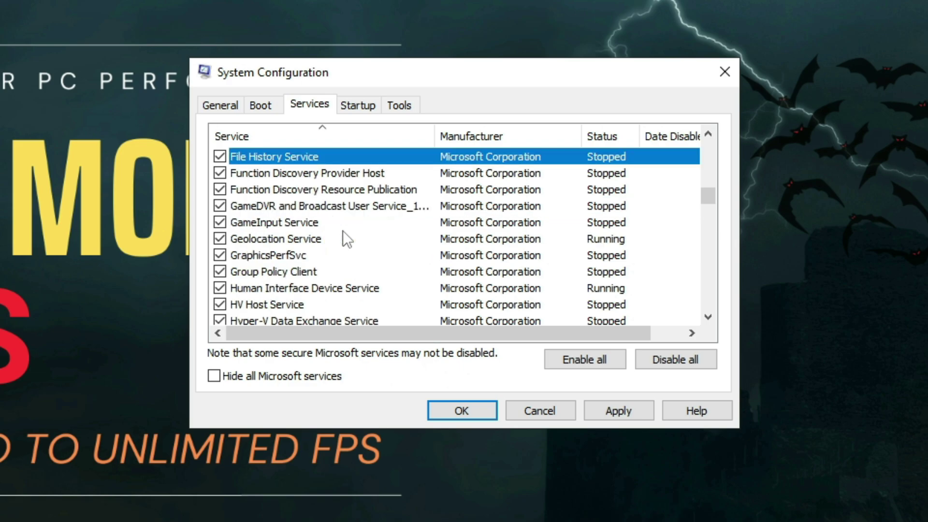
scroll(344, 231, "down", 2)
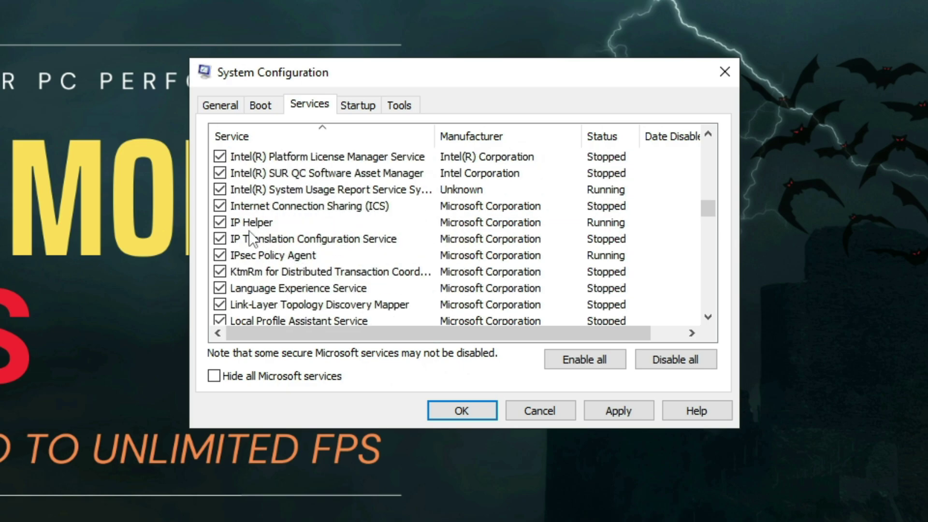
left_click(220, 222)
left_click(272, 222)
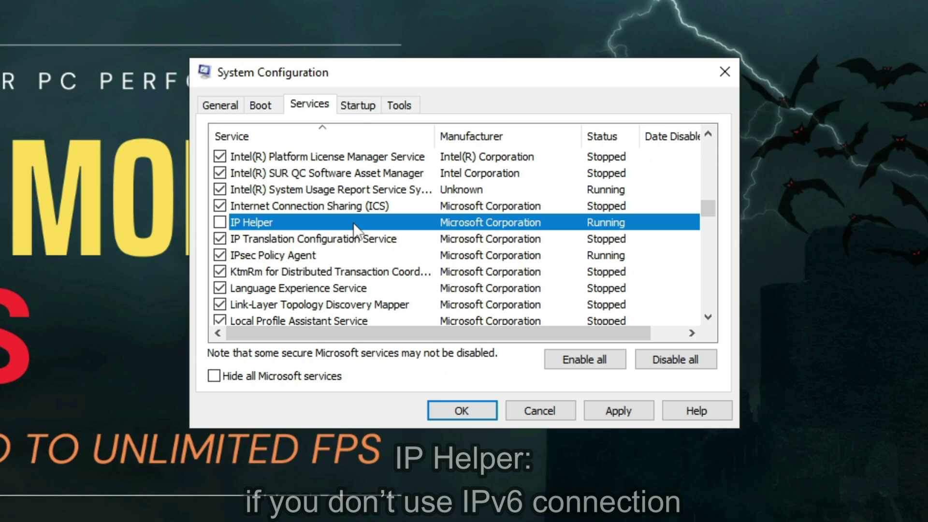
scroll(354, 225, "down", 2)
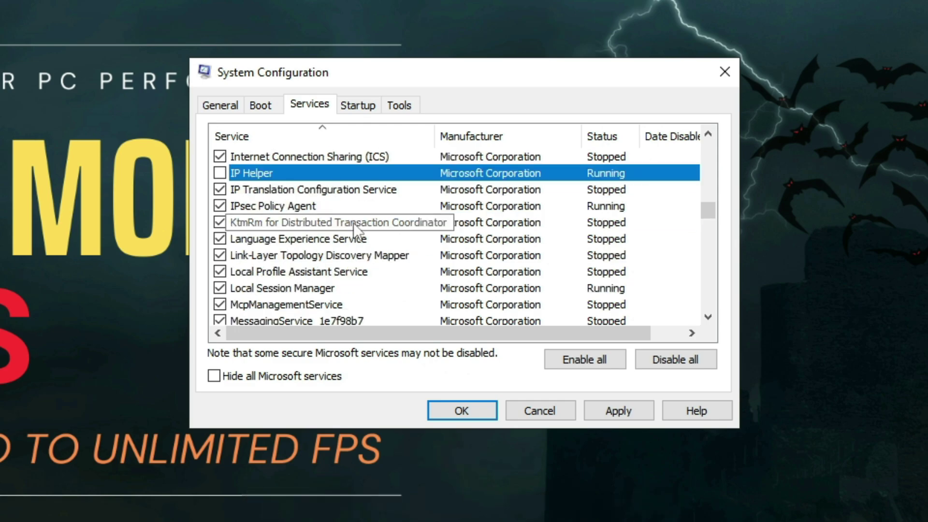
scroll(338, 222, "up", 4)
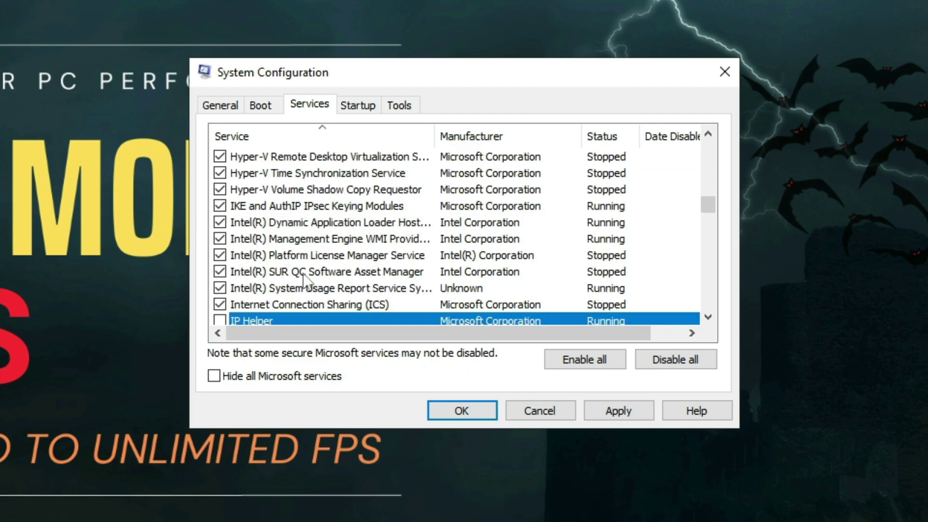
left_click(321, 302)
scroll(339, 299, "down", 1)
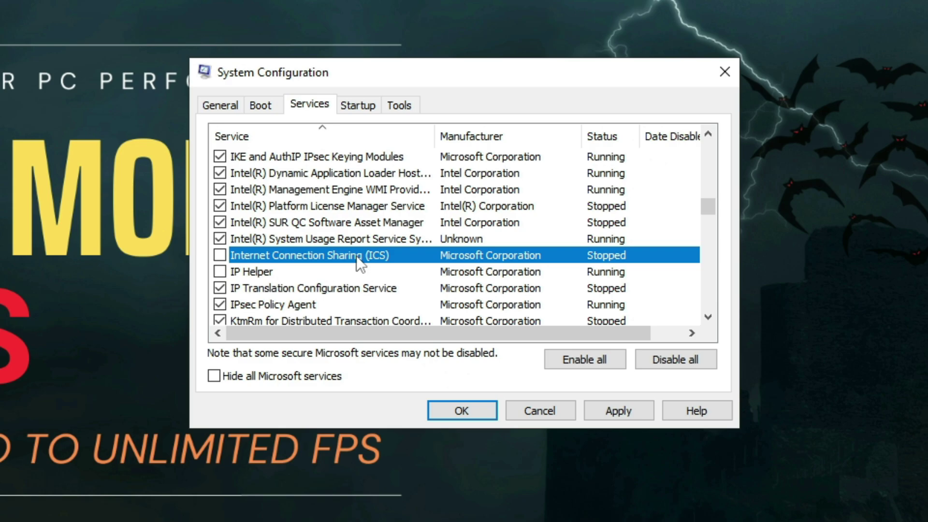
Disable the Netlogon service in the services list.
scroll(356, 256, "down", 1)
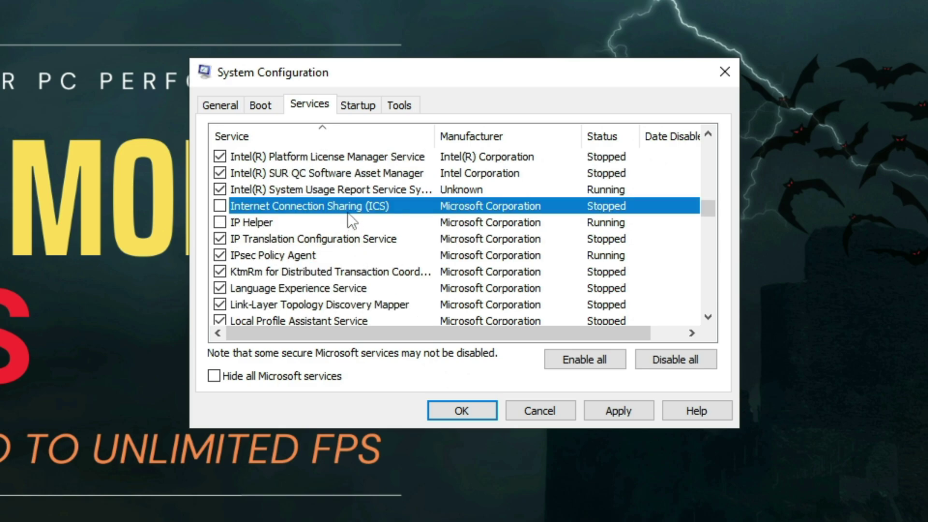
scroll(350, 212, "down", 1)
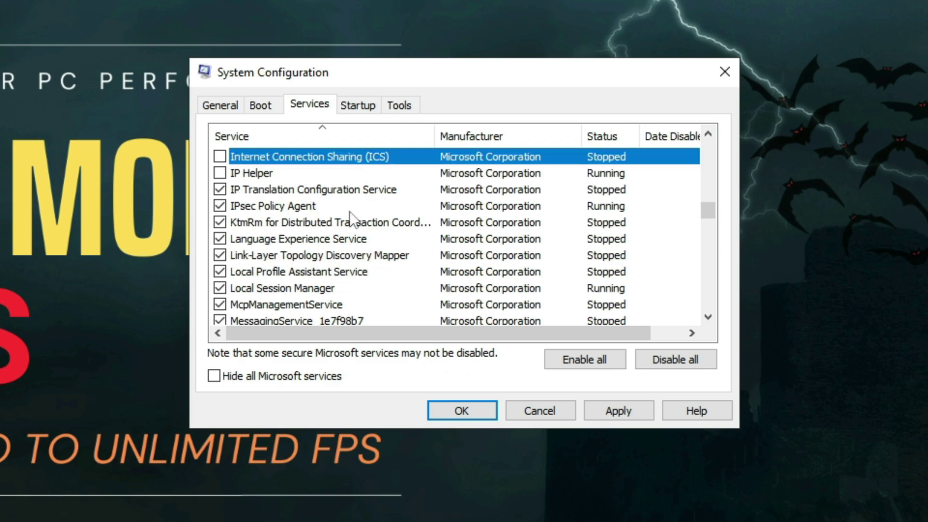
scroll(349, 213, "down", 1)
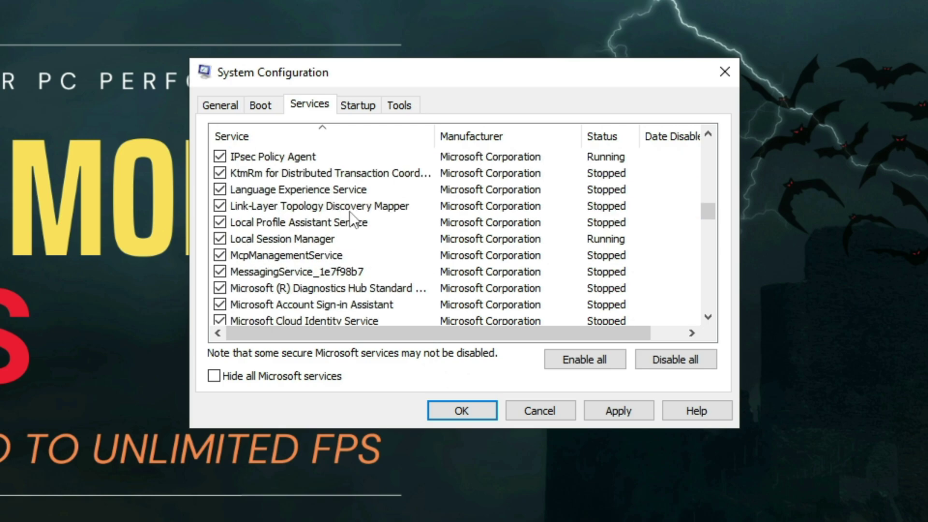
scroll(349, 211, "down", 7)
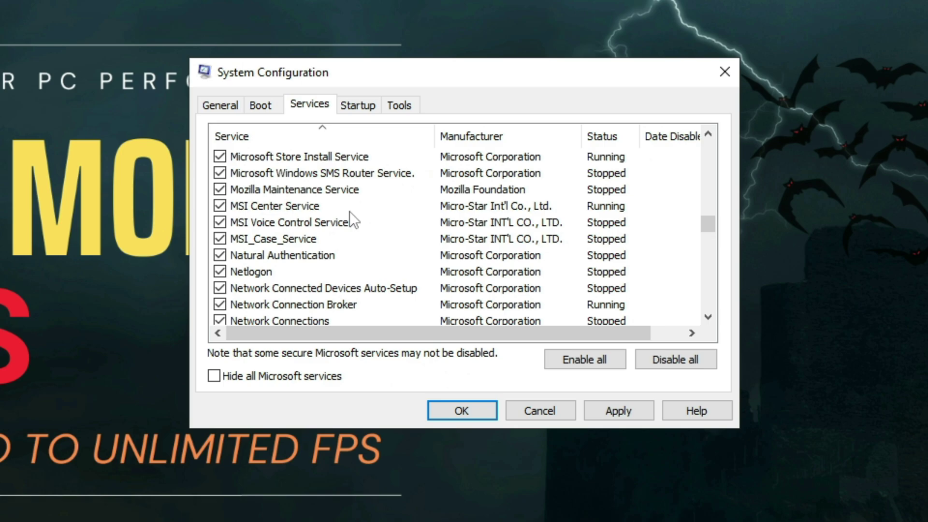
left_click(260, 271)
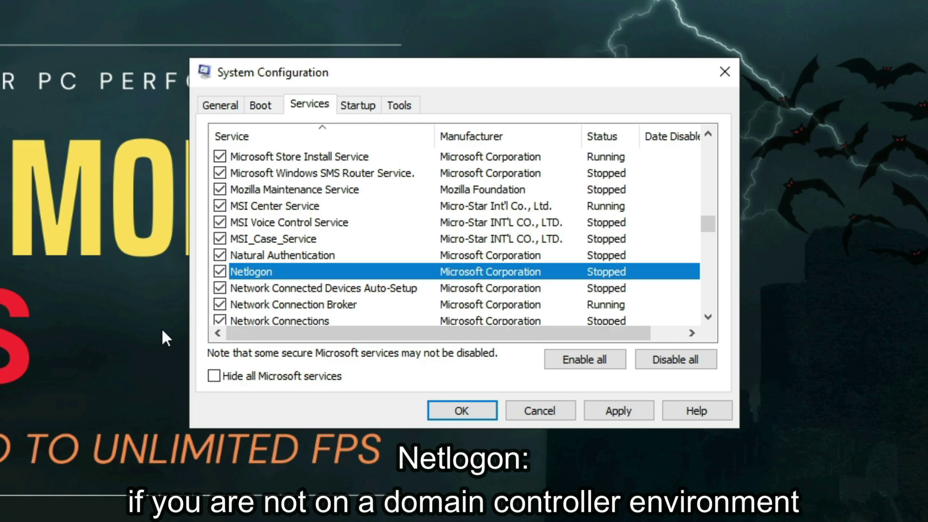
left_click(220, 271)
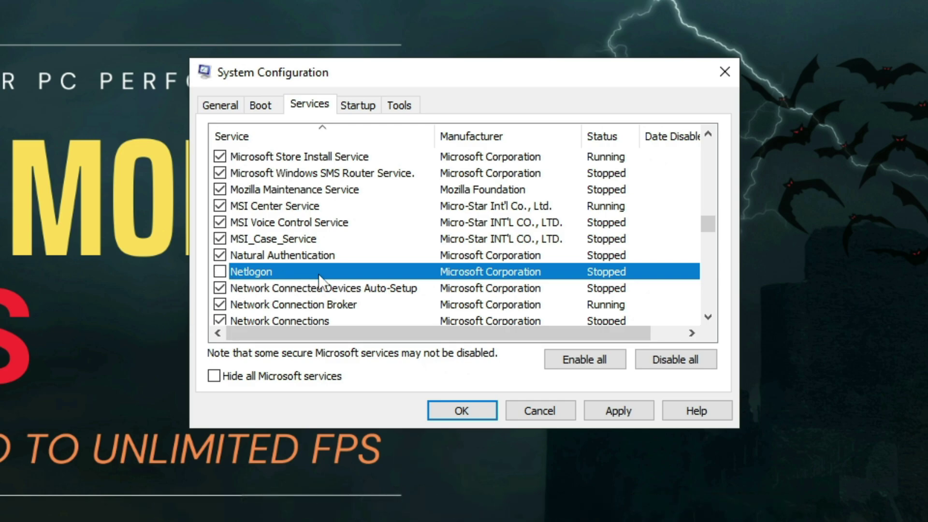
Disable the Program Compatibility Assistant Service in the services list.
scroll(318, 274, "down", 4)
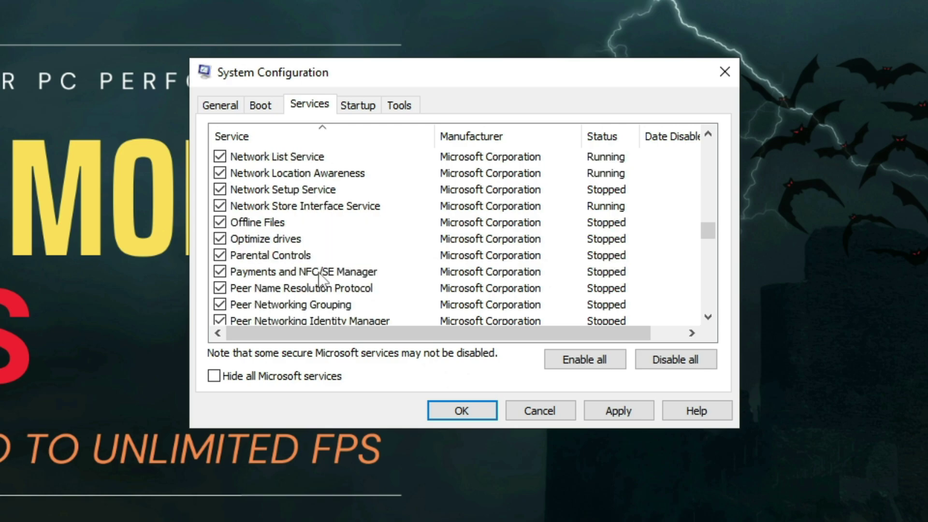
scroll(323, 275, "down", 1)
scroll(323, 278, "down", 2)
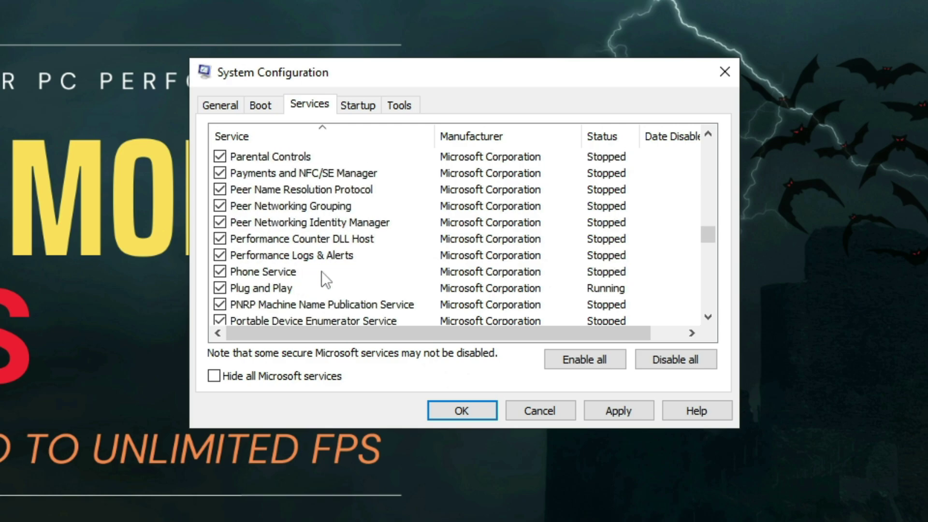
scroll(323, 278, "down", 1)
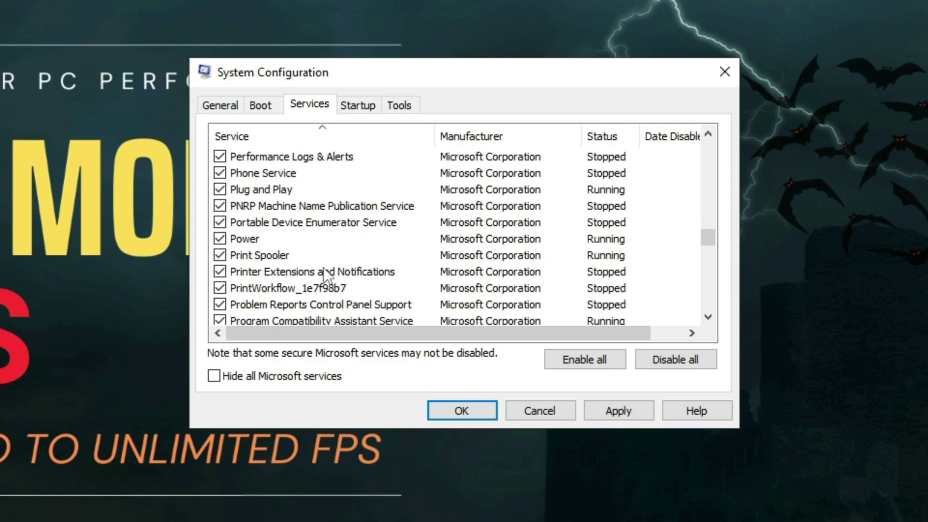
scroll(325, 275, "down", 1)
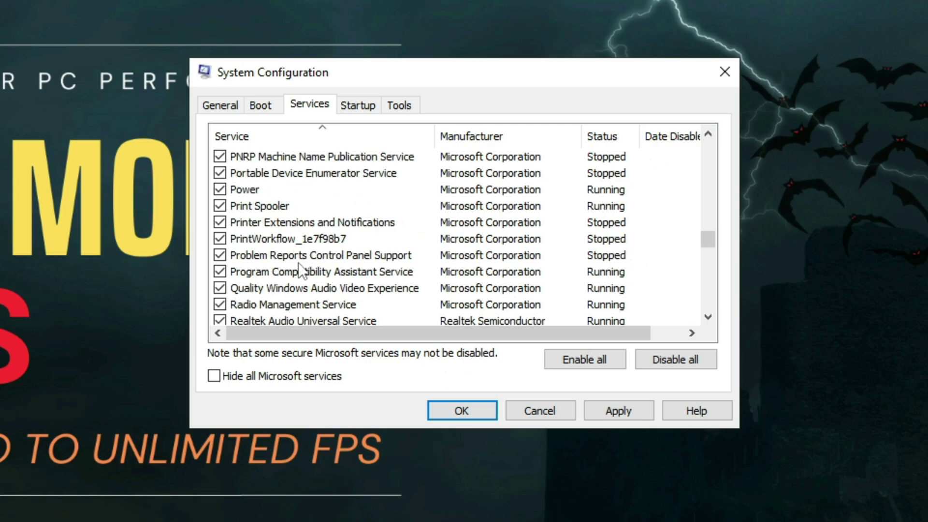
scroll(297, 211, "down", 1)
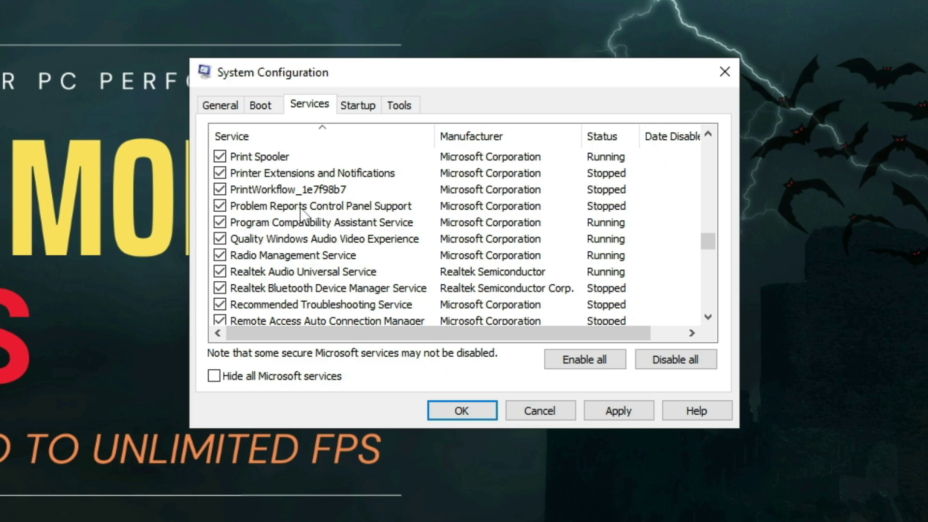
left_click(306, 223)
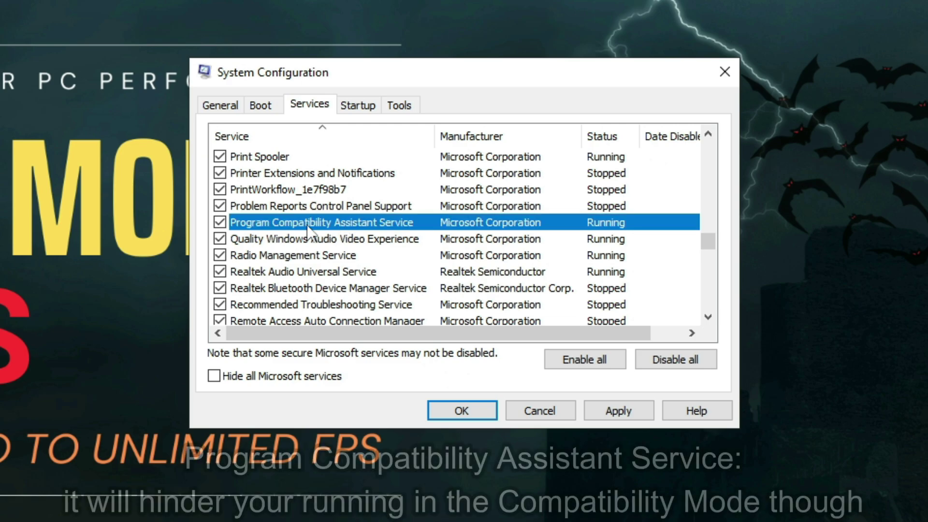
left_click(220, 222)
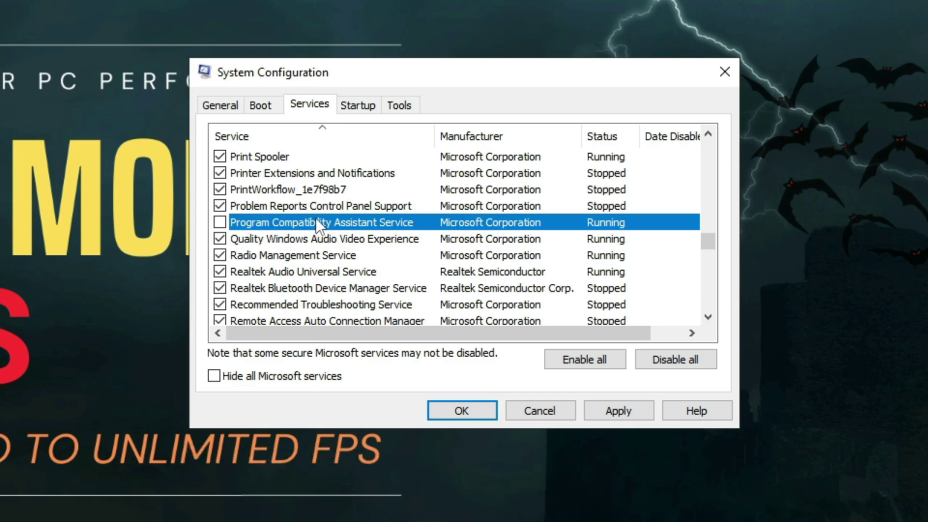
Disable the Print Spooler and Parental Controls services.
scroll(346, 187, "up", 1)
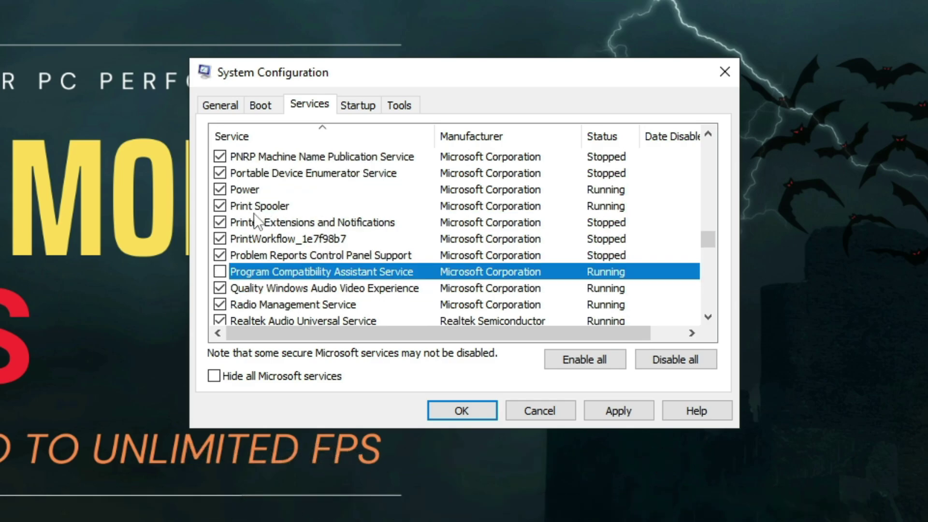
left_click(269, 205)
left_click(220, 206)
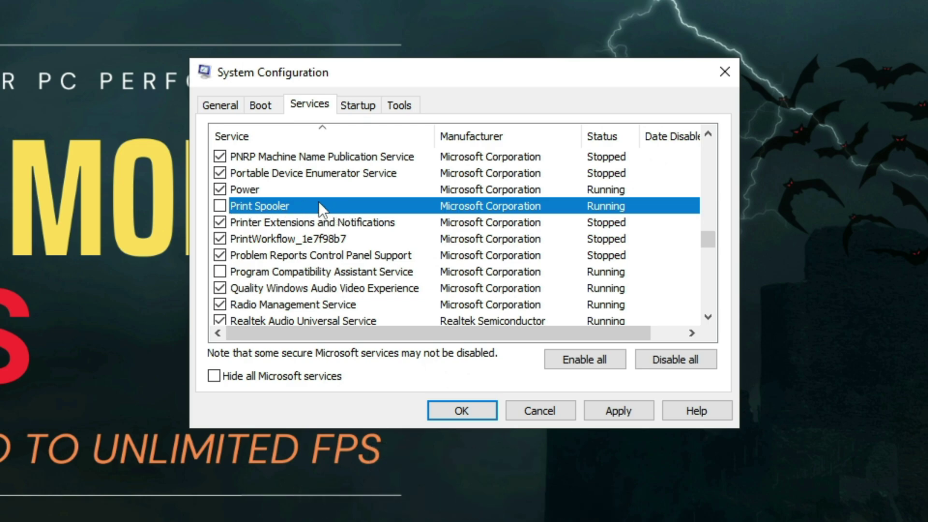
scroll(318, 202, "up", 1)
scroll(318, 202, "up", 3)
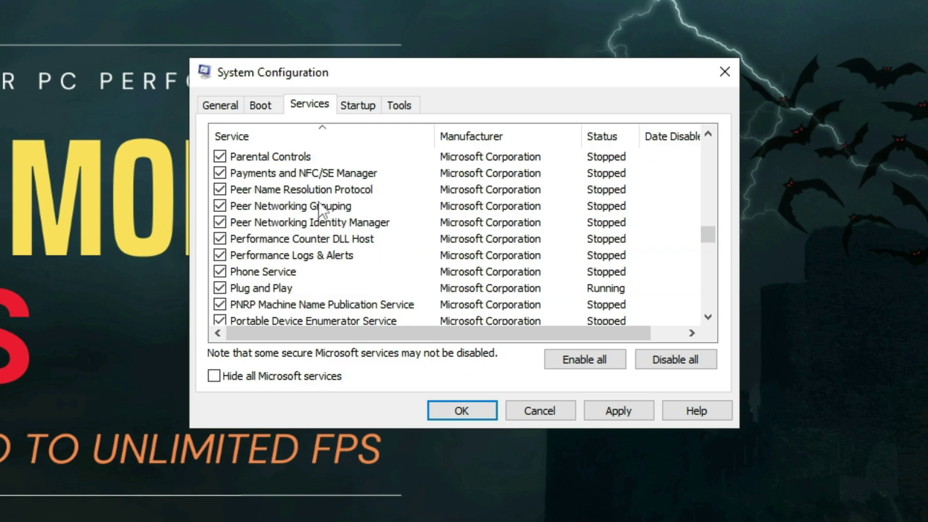
left_click(318, 205)
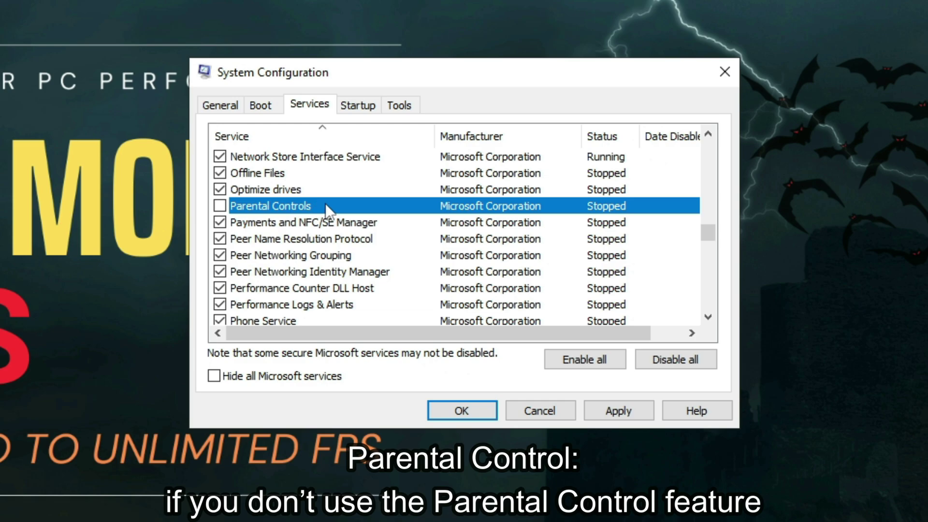
scroll(326, 204, "down", 1)
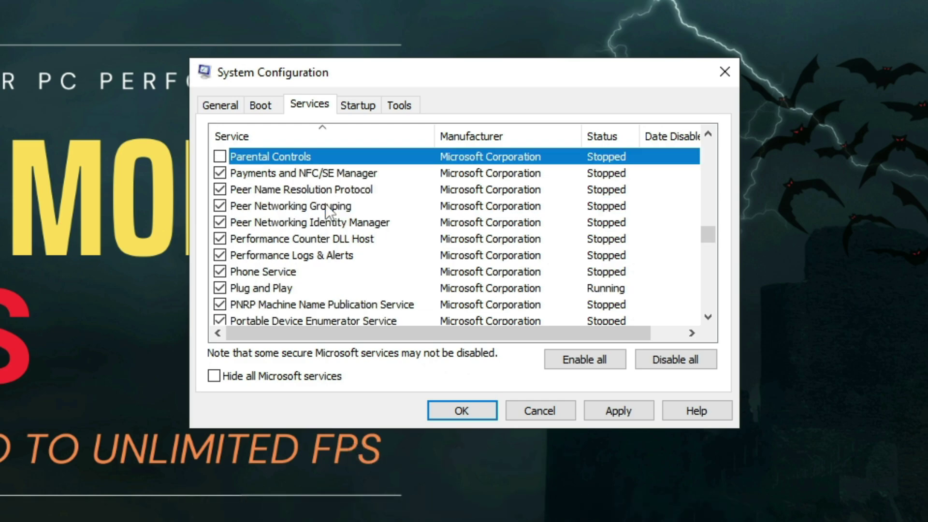
scroll(326, 205, "down", 4)
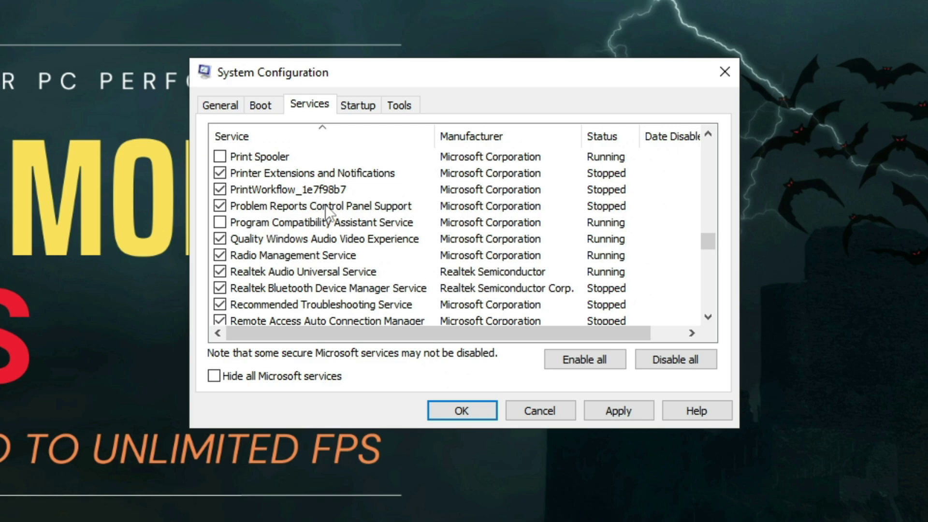
Disable the Secondary Logon service in the services list.
scroll(326, 204, "down", 1)
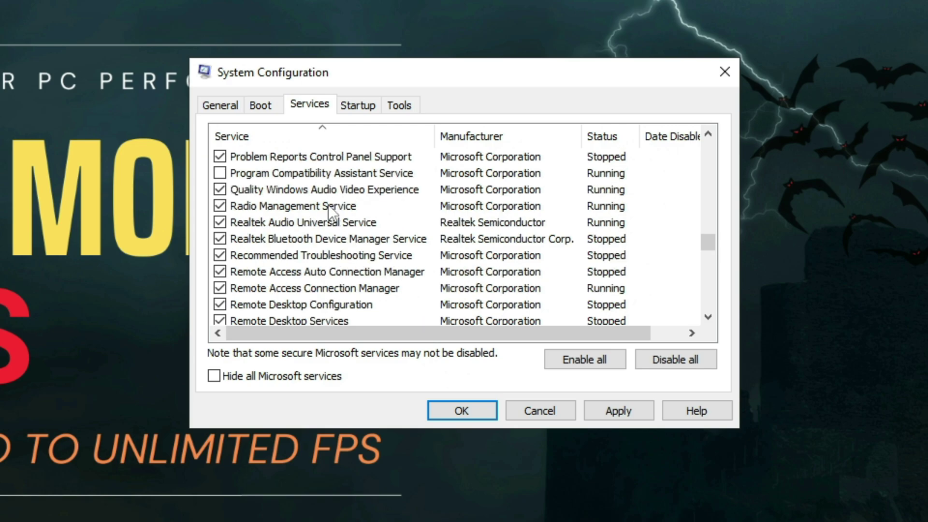
scroll(344, 208, "down", 1)
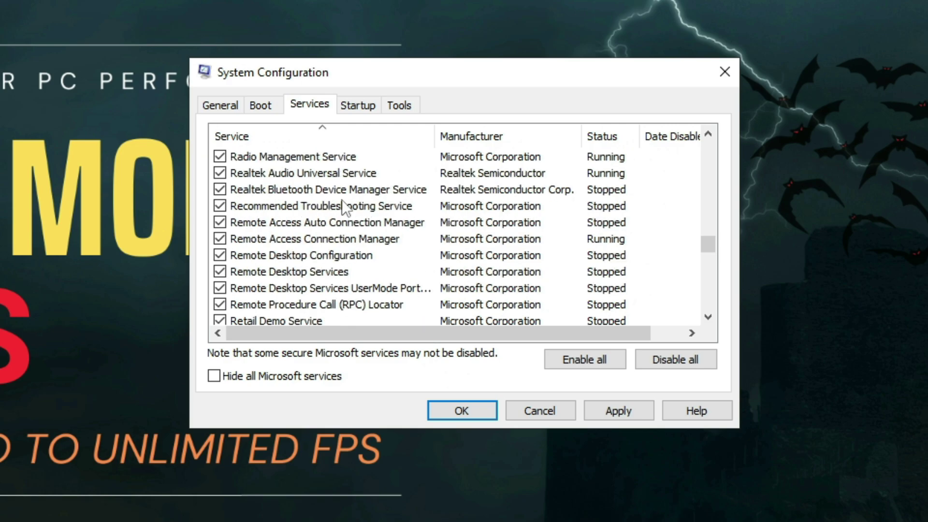
scroll(342, 200, "down", 1)
scroll(343, 202, "down", 1)
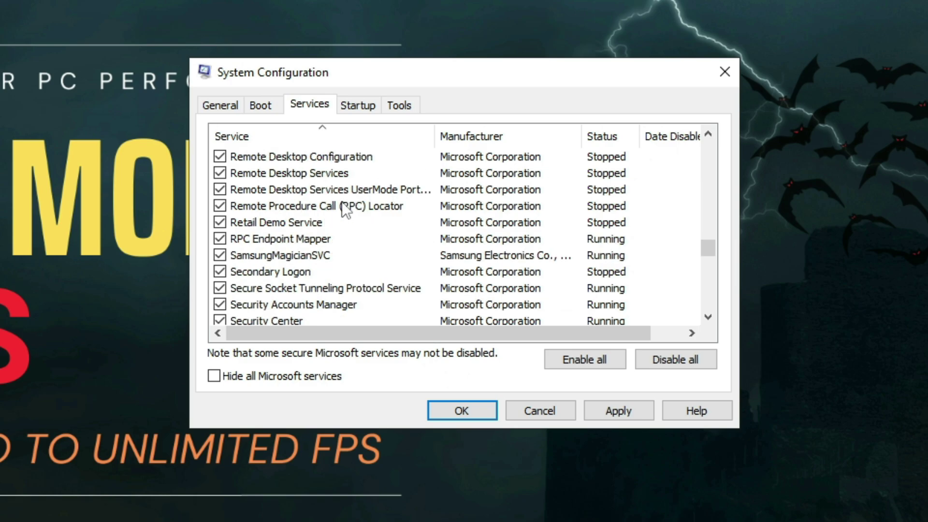
left_click(306, 274)
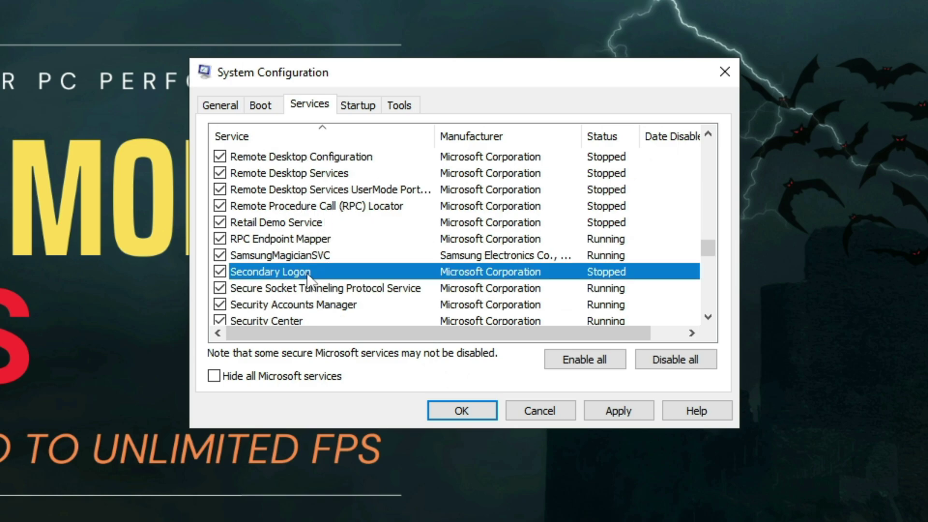
left_click(221, 272)
Disable the TCP/IP NetBIOS Helper service in the services list.
scroll(321, 273, "down", 1)
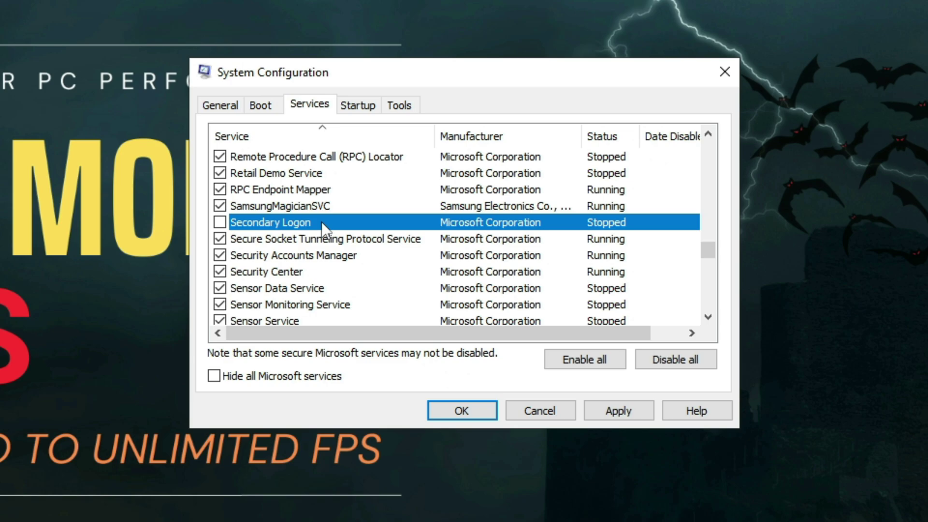
scroll(356, 223, "down", 1)
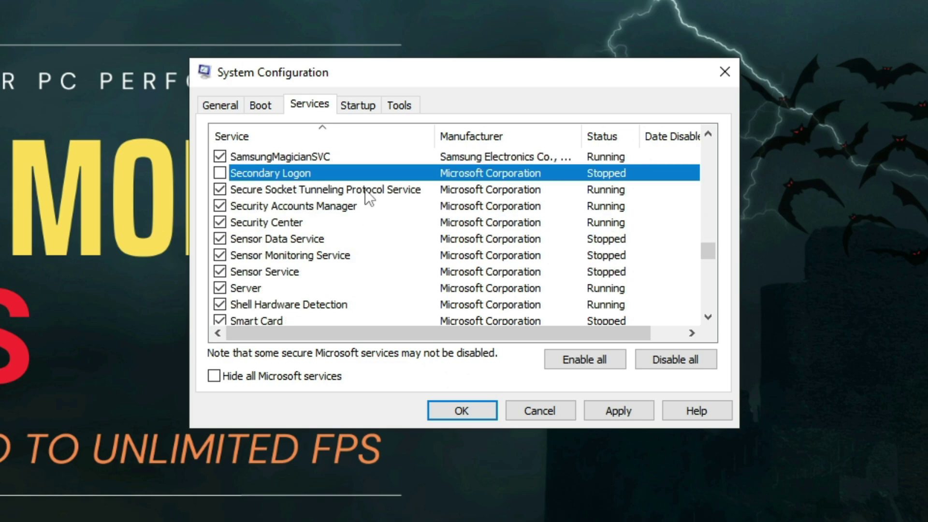
scroll(365, 189, "down", 7)
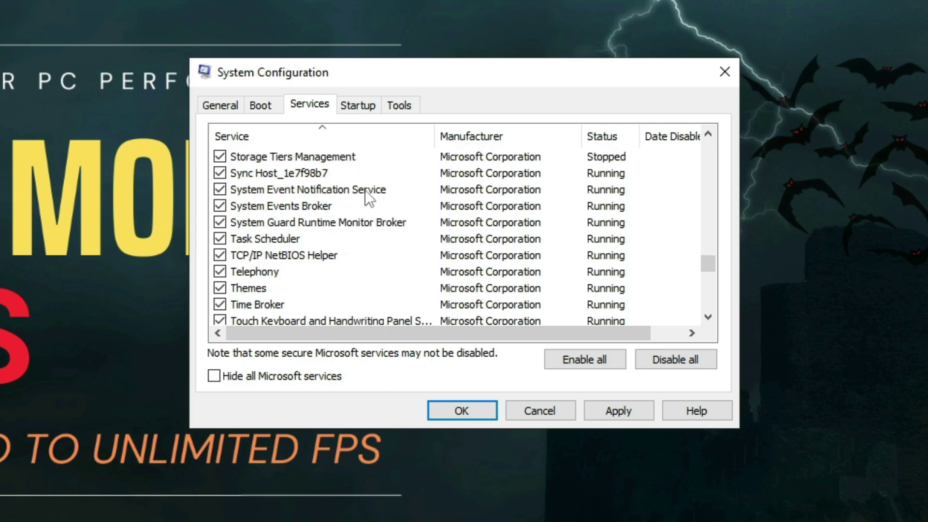
left_click(309, 256)
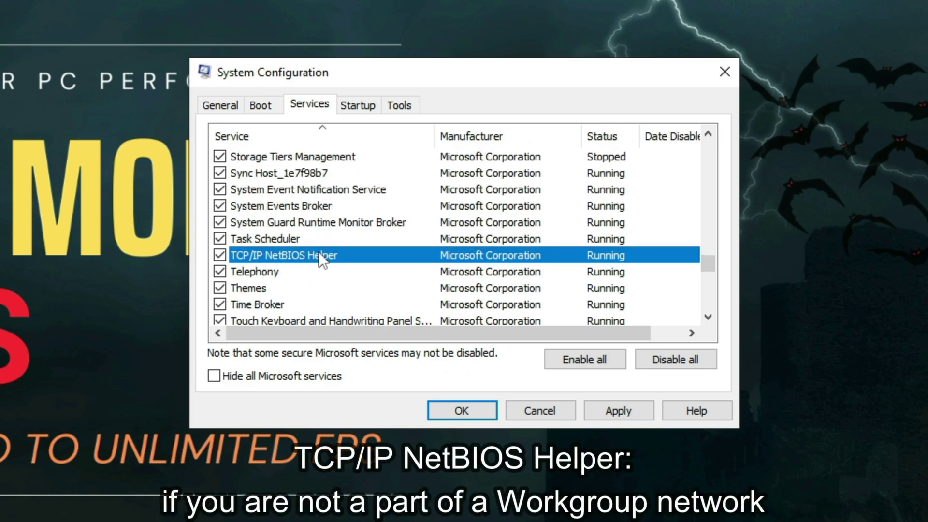
left_click(220, 255)
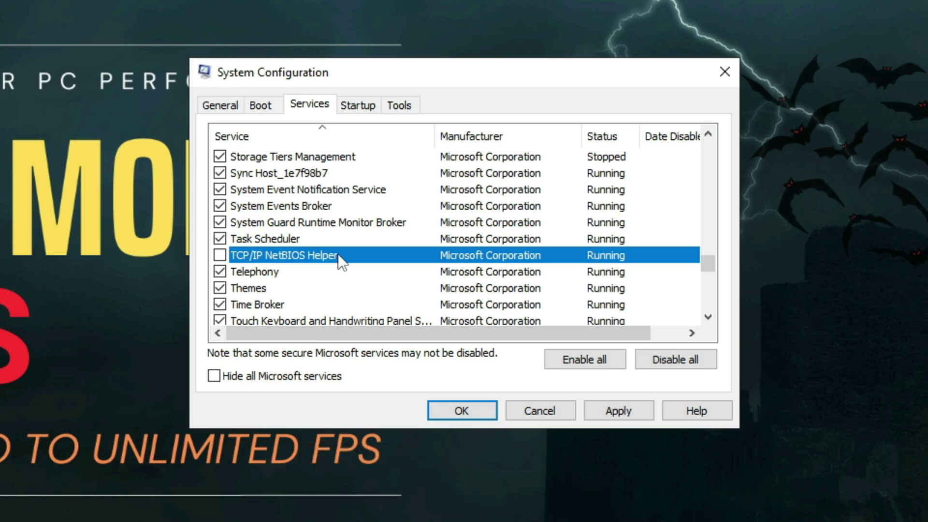
Disable the Windows Error Reporting Service in the services list.
scroll(338, 255, "down", 5)
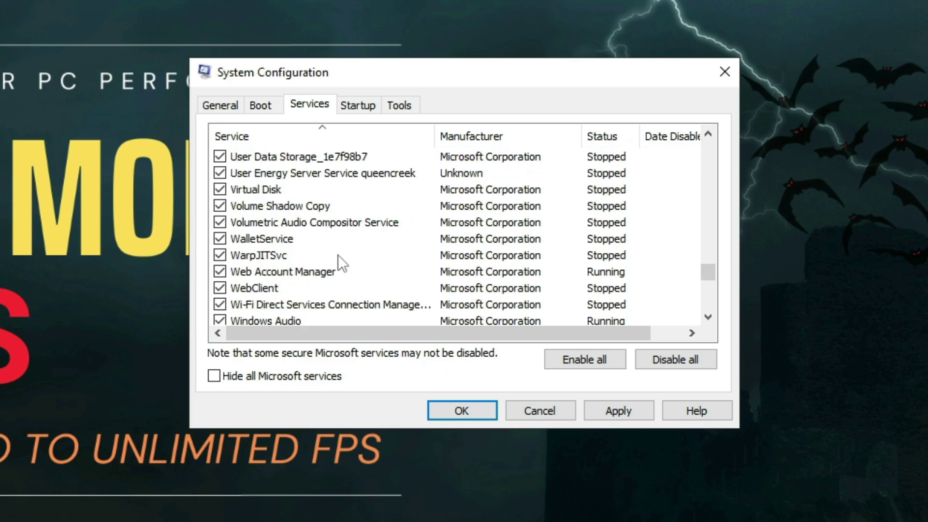
scroll(338, 255, "down", 2)
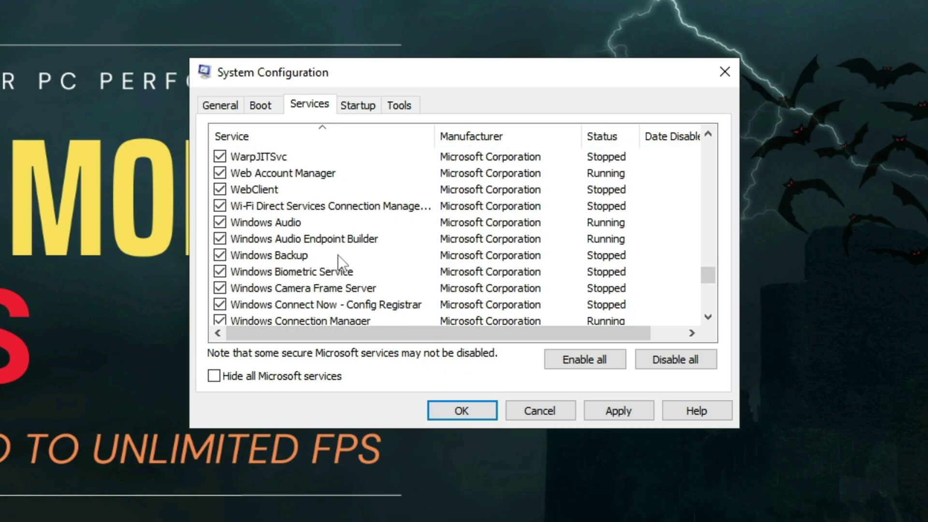
scroll(338, 254, "down", 1)
scroll(338, 254, "down", 1)
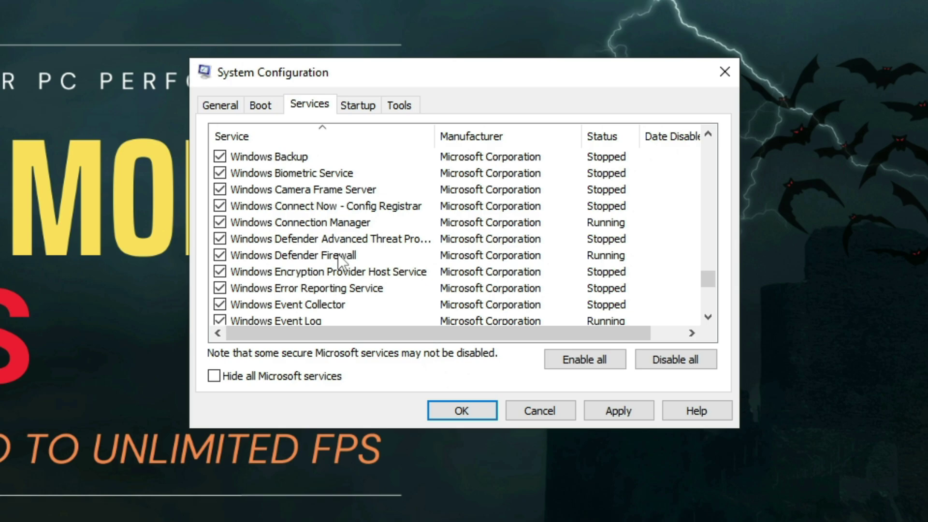
left_click(313, 286)
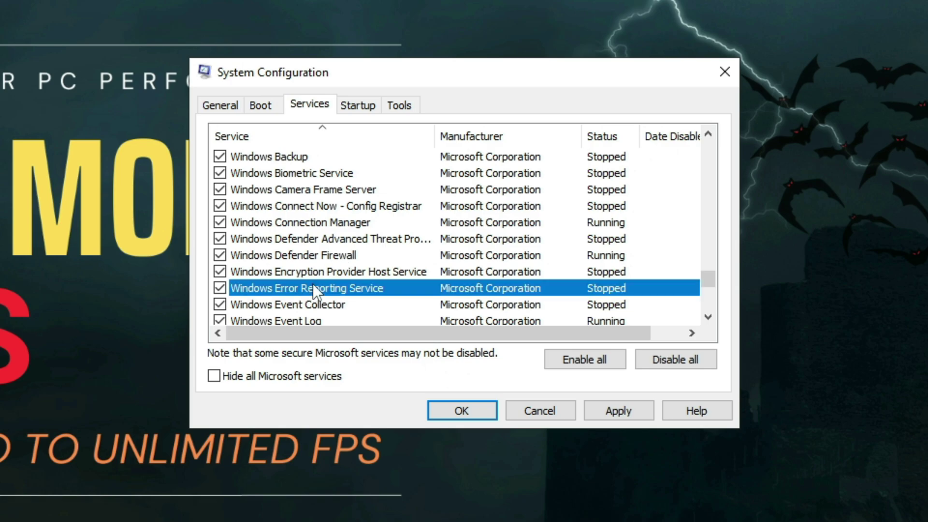
left_click(225, 288)
Disable the Windows Image Acquisition (WIA) service in the services list.
scroll(362, 288, "down", 1)
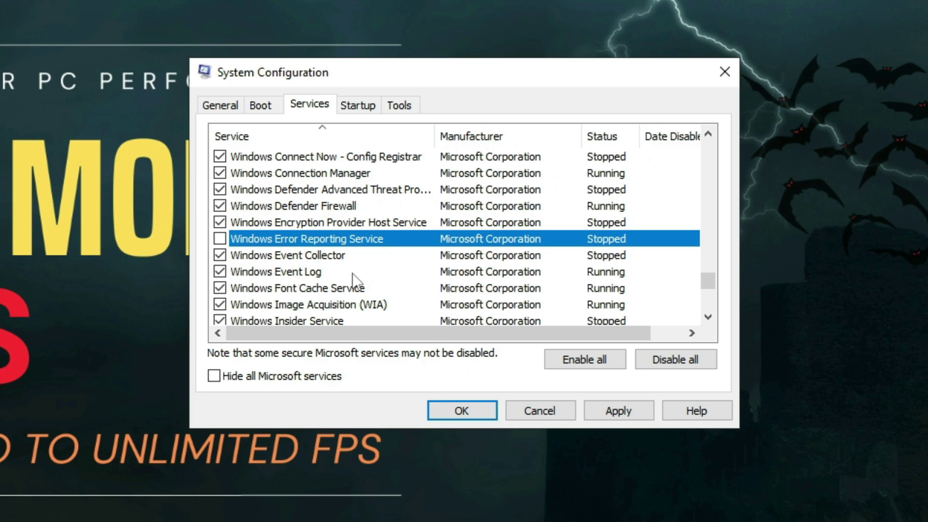
left_click(321, 304)
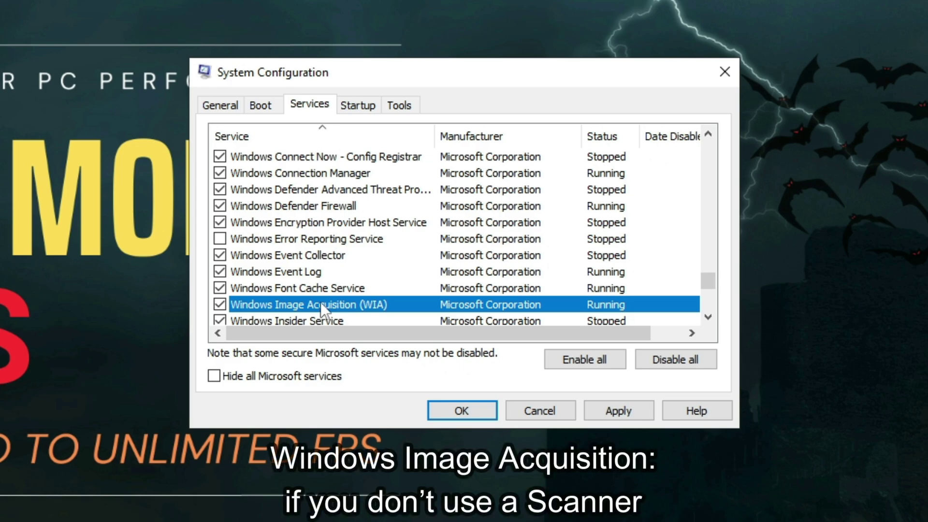
scroll(321, 305, "down", 1)
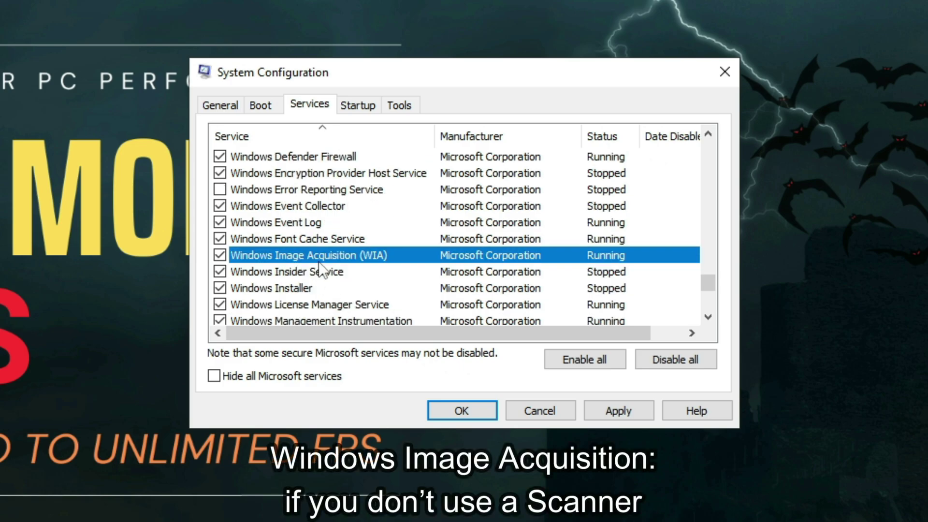
left_click(220, 255)
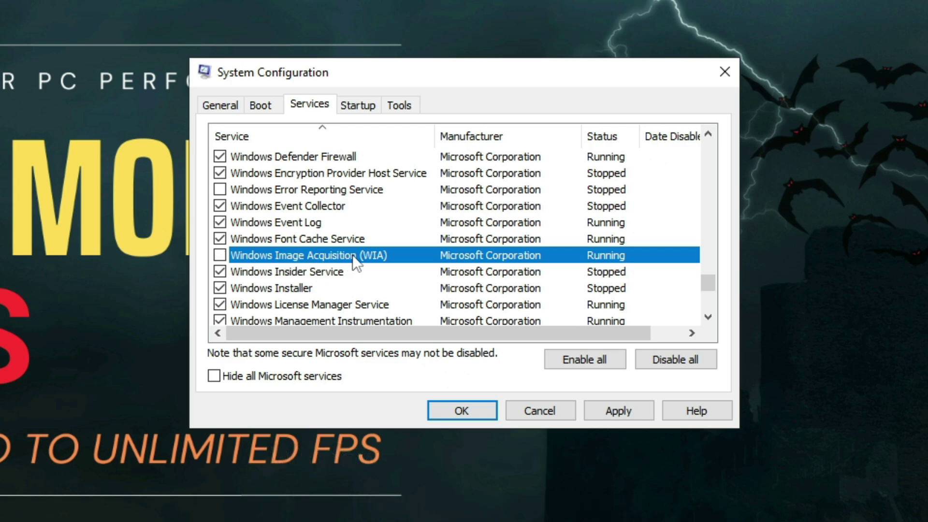
Disable the Windows Insider Service, and apply and confirm all the service changes in System Configuration.
scroll(363, 261, "down", 1)
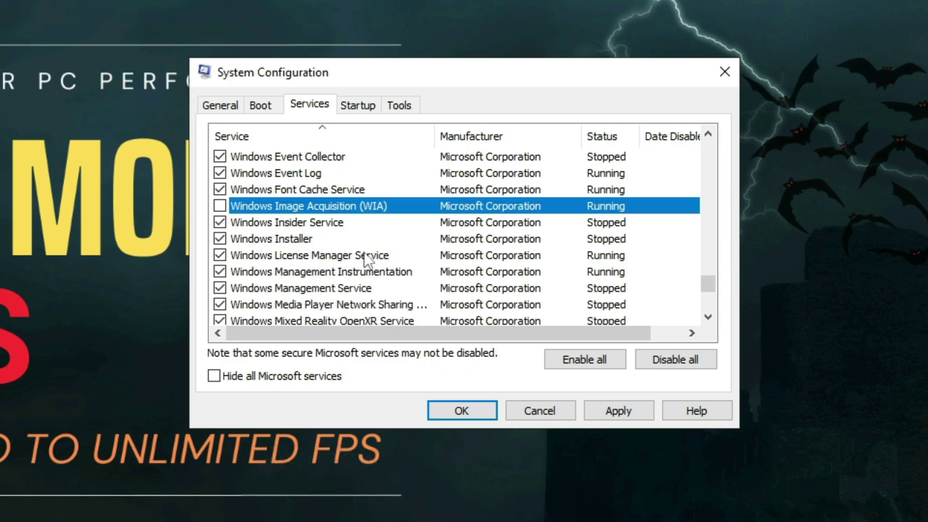
scroll(366, 252, "up", 3)
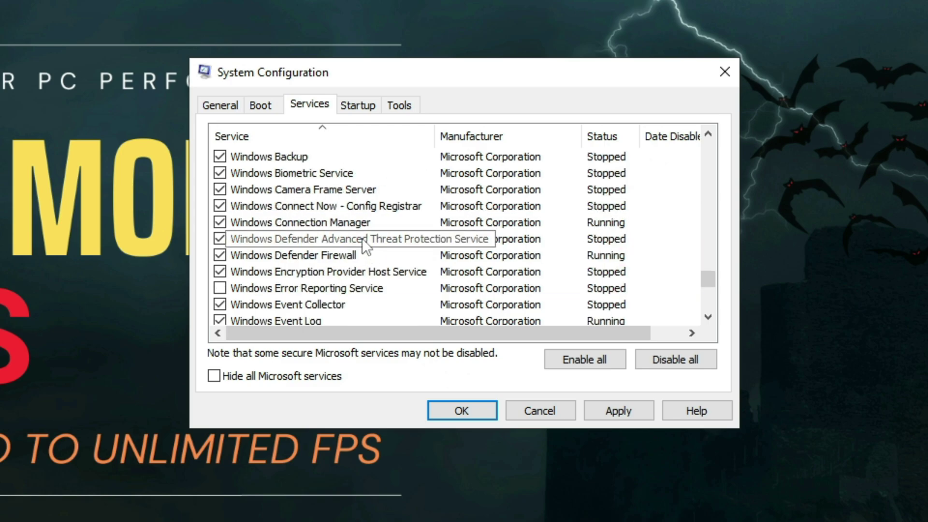
left_click(342, 192)
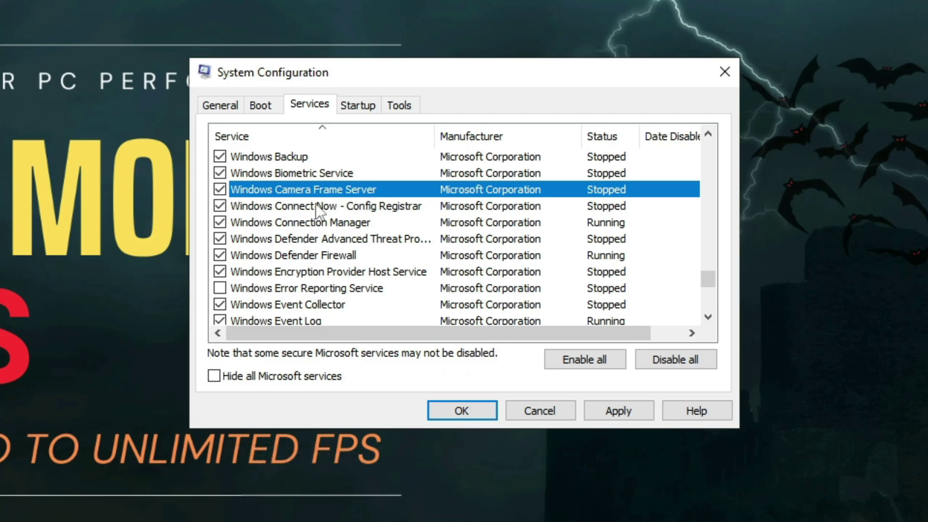
scroll(315, 205, "down", 1)
scroll(318, 204, "down", 12)
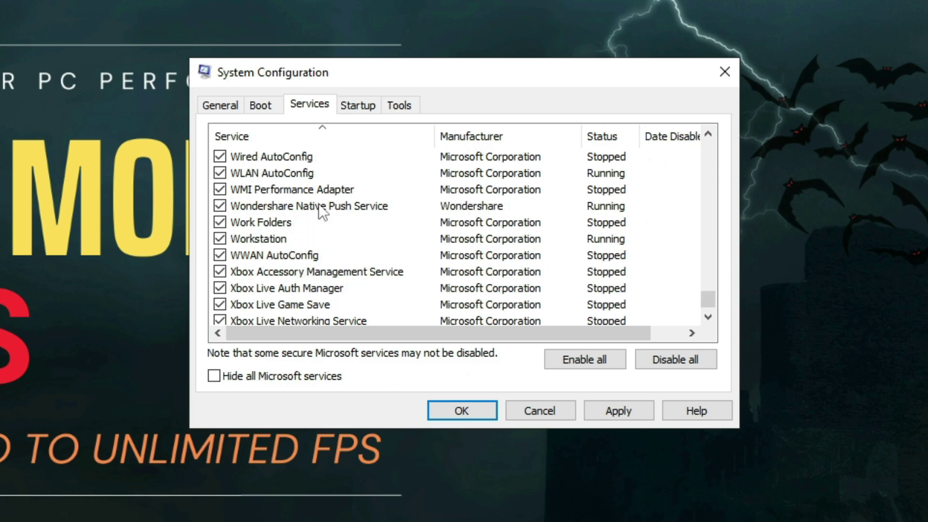
scroll(318, 204, "up", 4)
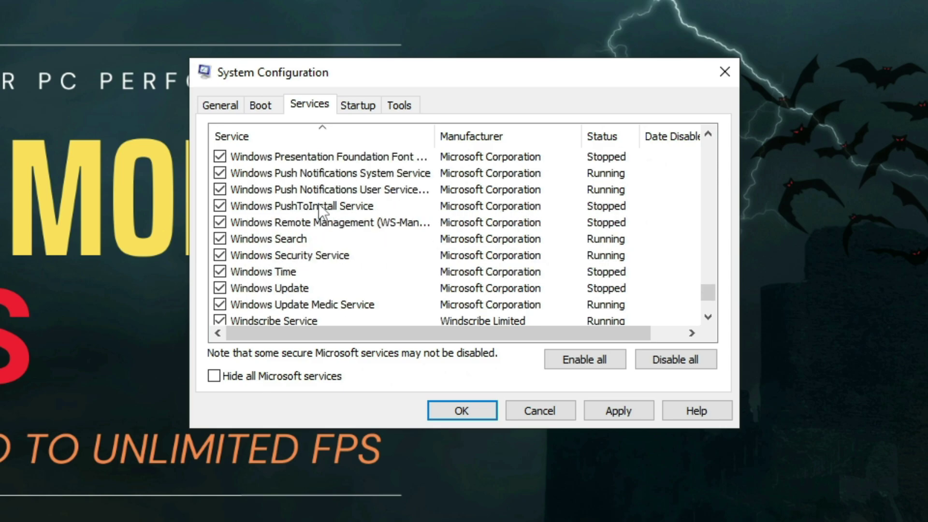
scroll(318, 204, "up", 5)
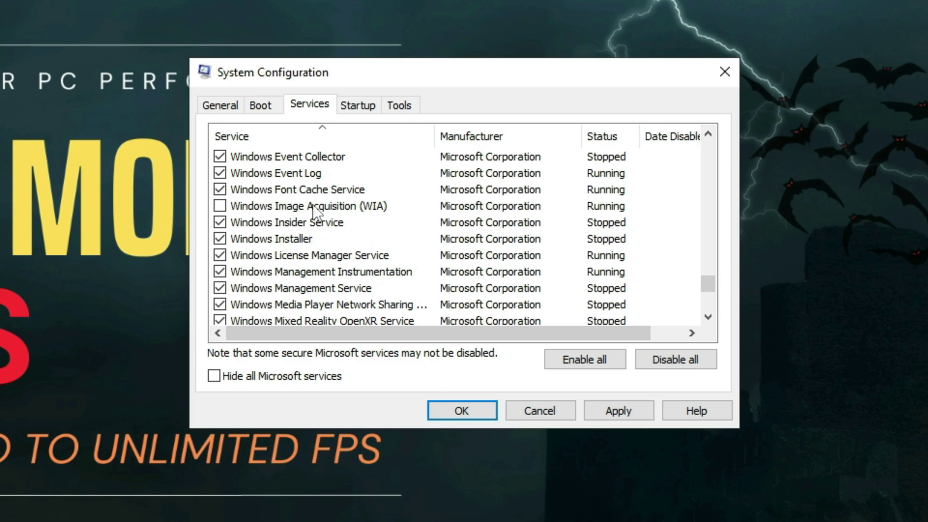
left_click(302, 223)
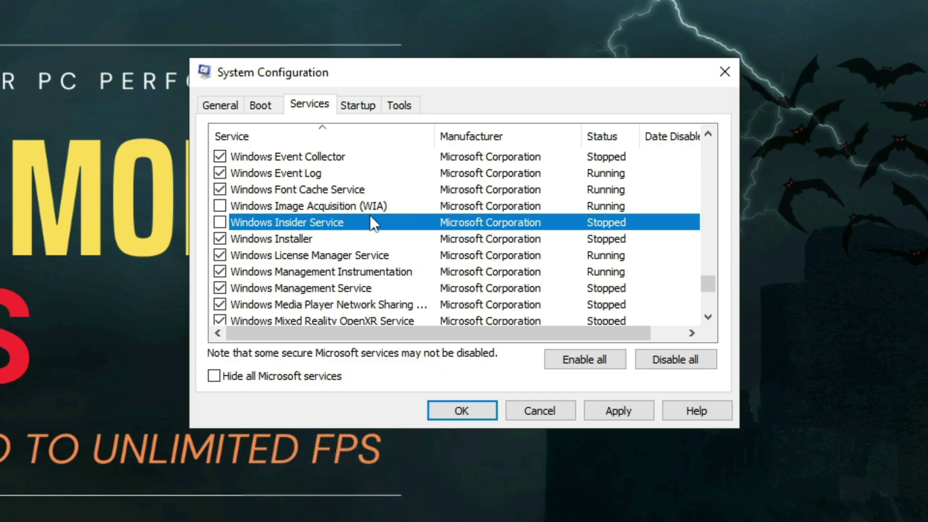
left_click(600, 409)
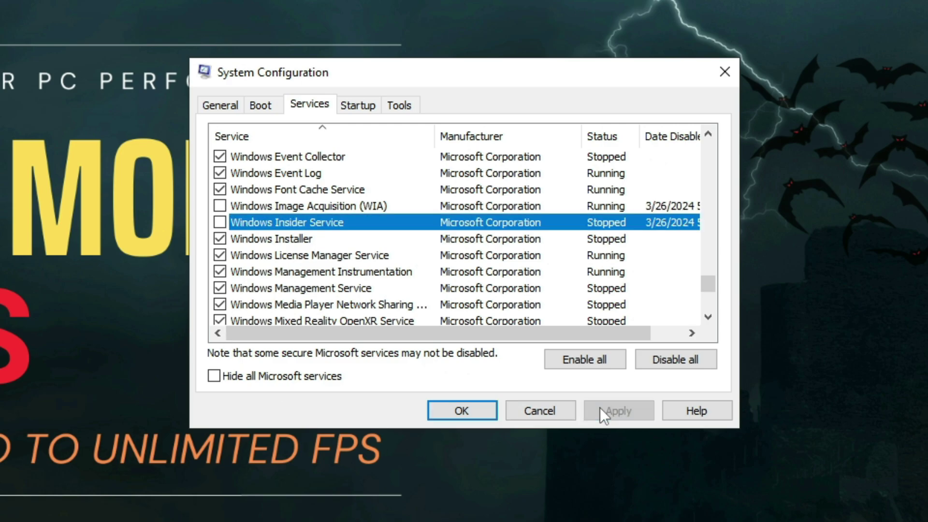
left_click(465, 402)
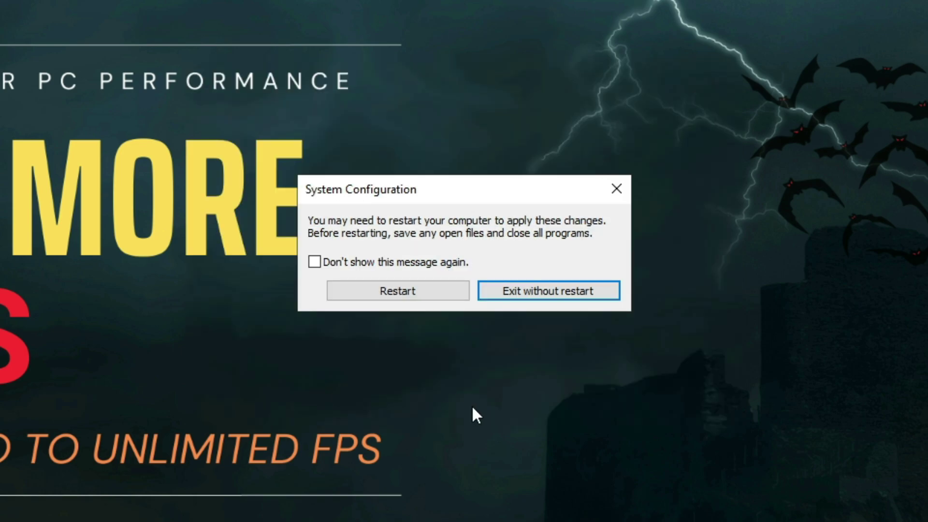